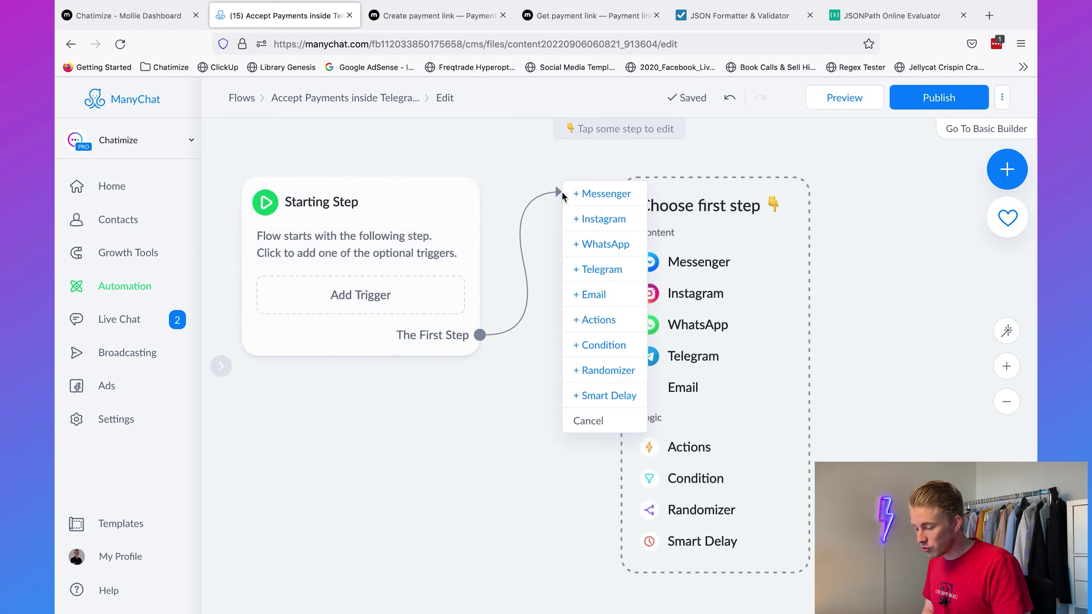
Step: Add an Actions block as the flow's first step and give it an External Request action
{"action": "left_click", "coordinate": [624, 318]}
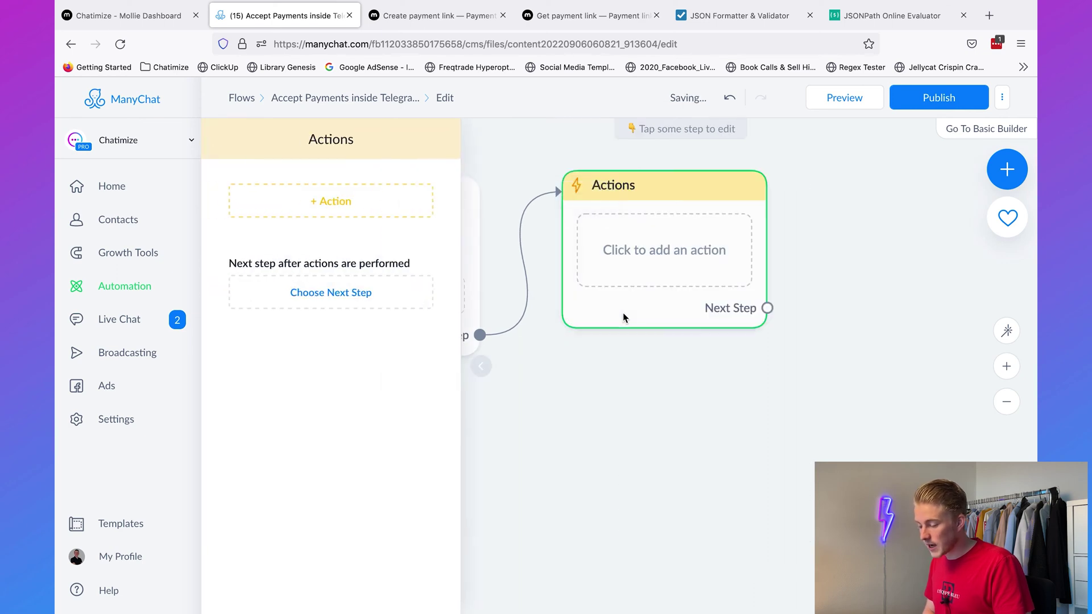
{"action": "left_click", "coordinate": [341, 208]}
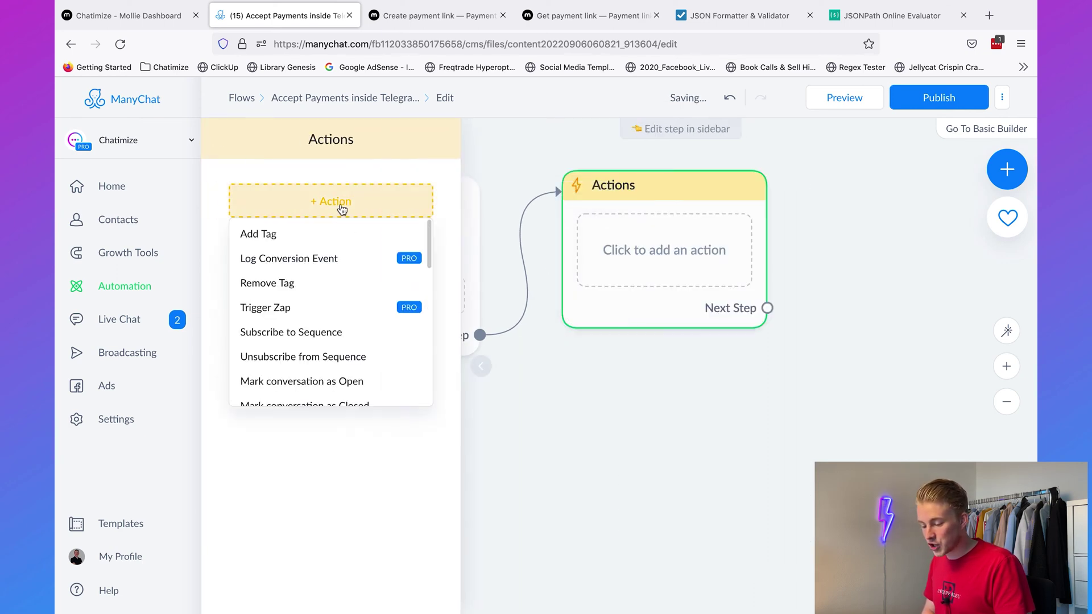
{"action": "scroll", "coordinate": [364, 317], "scroll_direction": "down", "scroll_amount": 5}
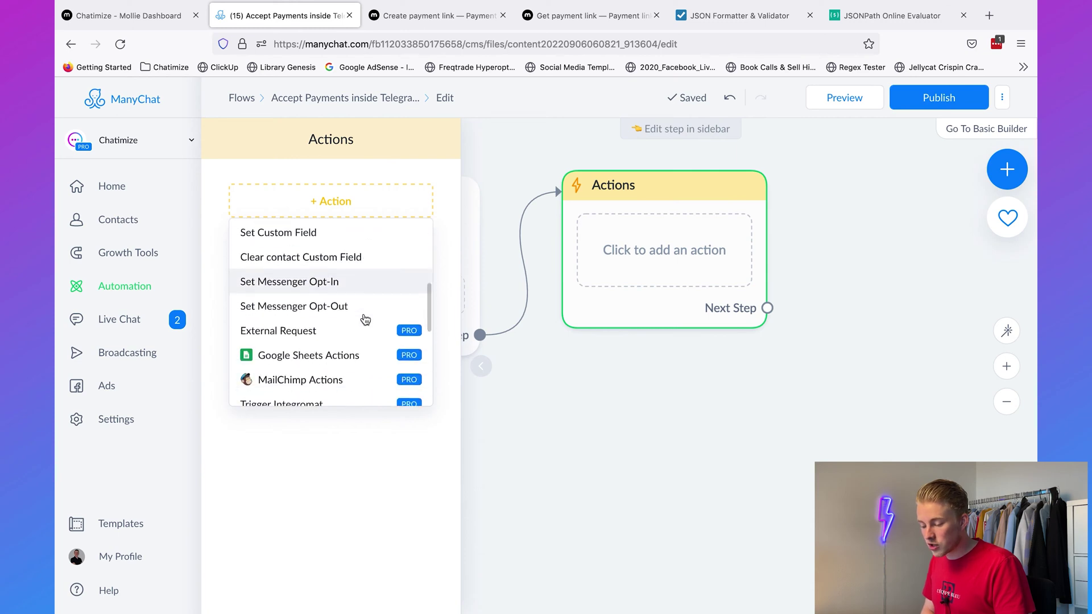
{"action": "scroll", "coordinate": [365, 318], "scroll_direction": "down", "scroll_amount": 2}
{"action": "scroll", "coordinate": [362, 317], "scroll_direction": "up", "scroll_amount": 2}
{"action": "left_click", "coordinate": [319, 271]}
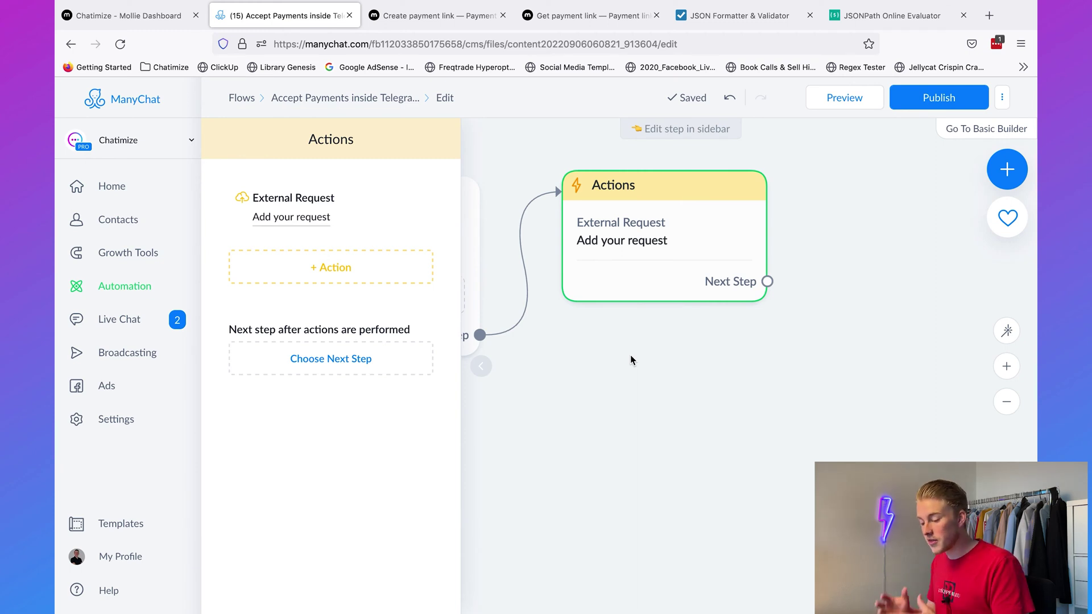
{"action": "left_click", "coordinate": [282, 215]}
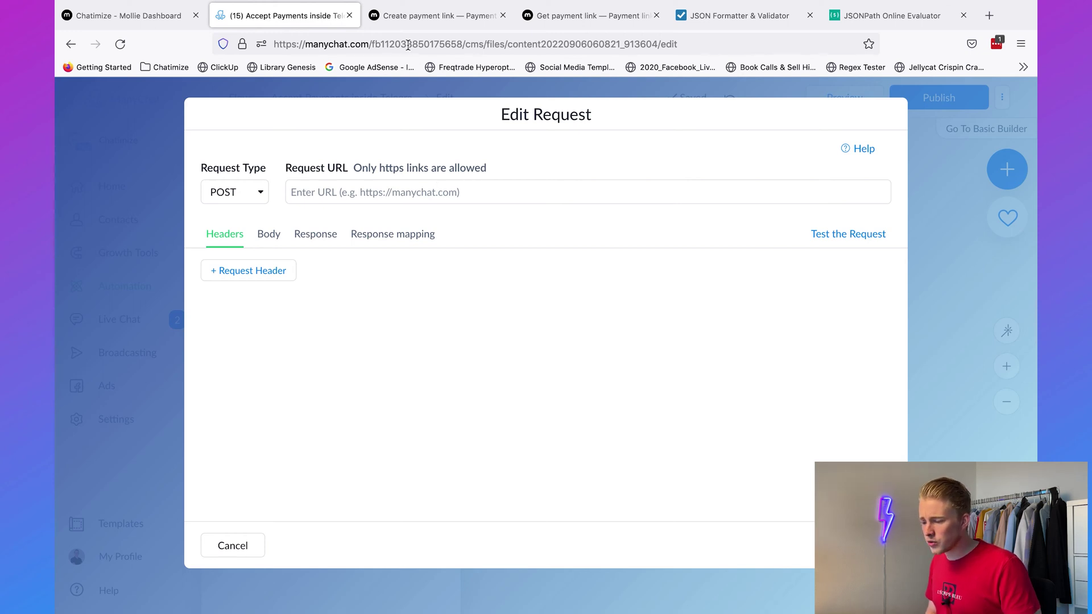
{"action": "left_click", "coordinate": [401, 17]}
{"action": "scroll", "coordinate": [568, 295], "scroll_direction": "up", "scroll_amount": 6}
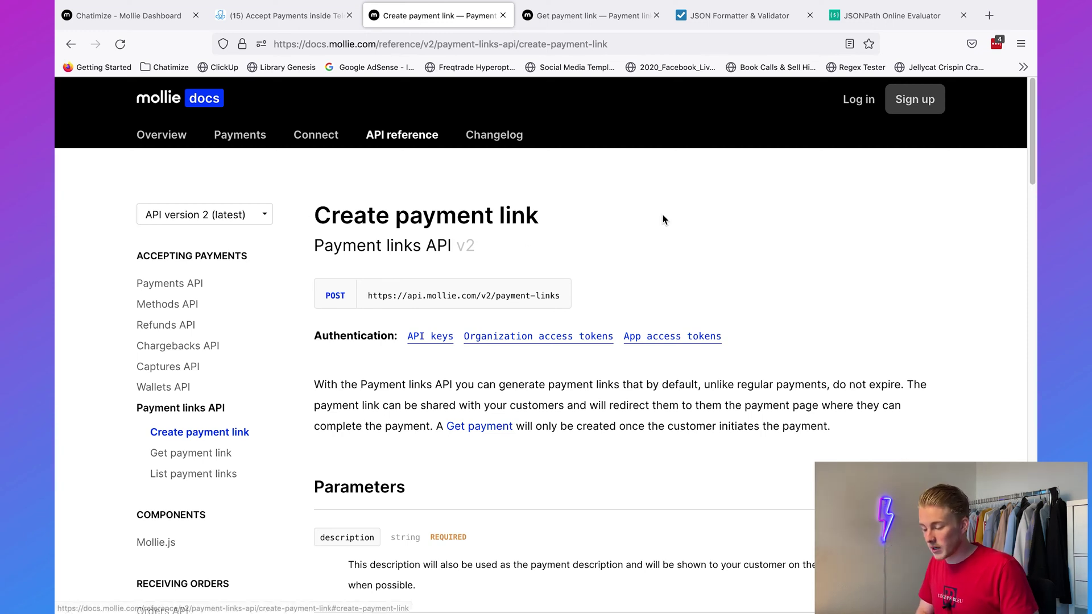
{"action": "triple_click", "coordinate": [409, 299]}
{"action": "key", "text": "super+c"}
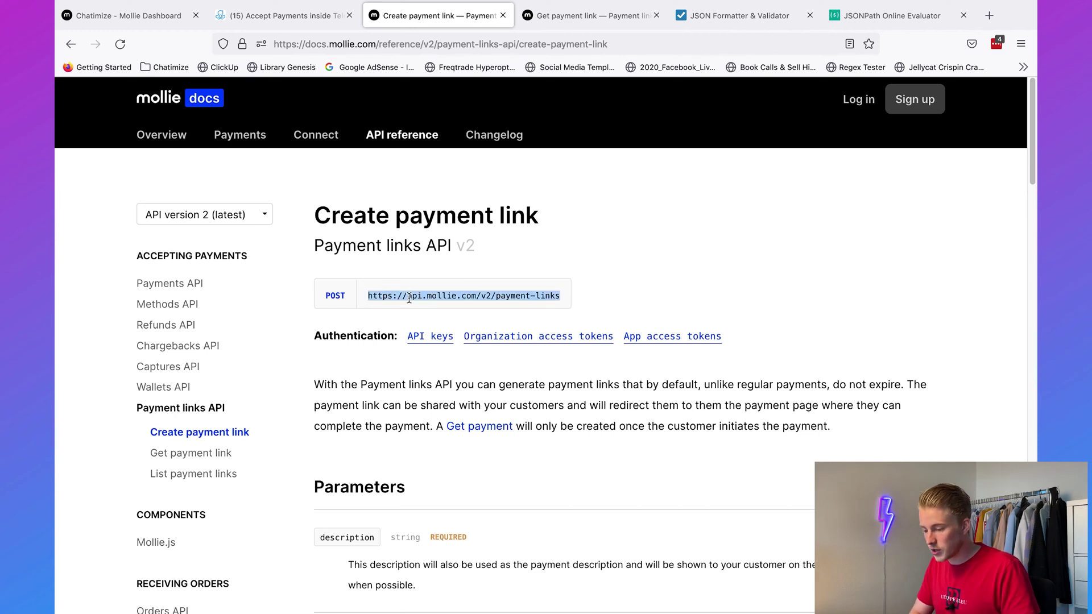
{"action": "left_click", "coordinate": [293, 16]}
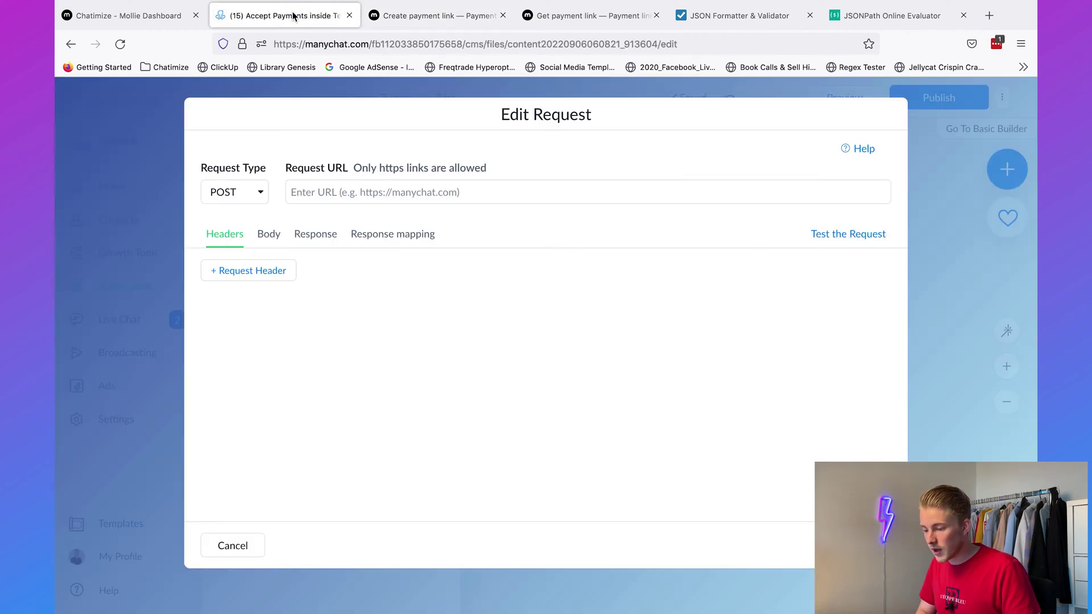
{"action": "left_click", "coordinate": [457, 190]}
{"action": "key", "text": "super+v"}
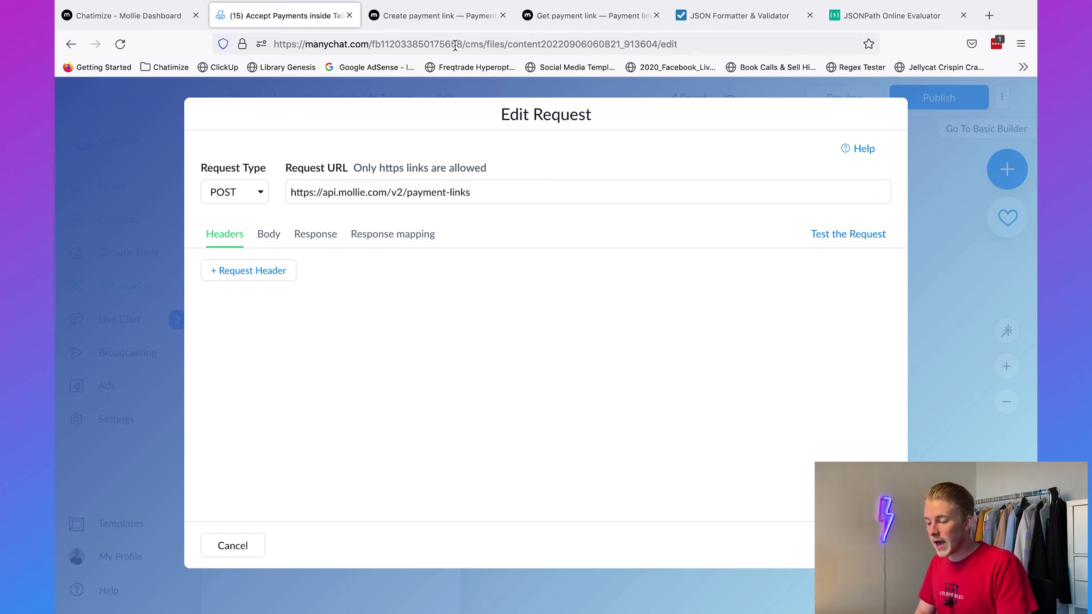
Step: Check the HTTP method on the Create payment link documentation page and add a blank header to the request
{"action": "left_click", "coordinate": [438, 15]}
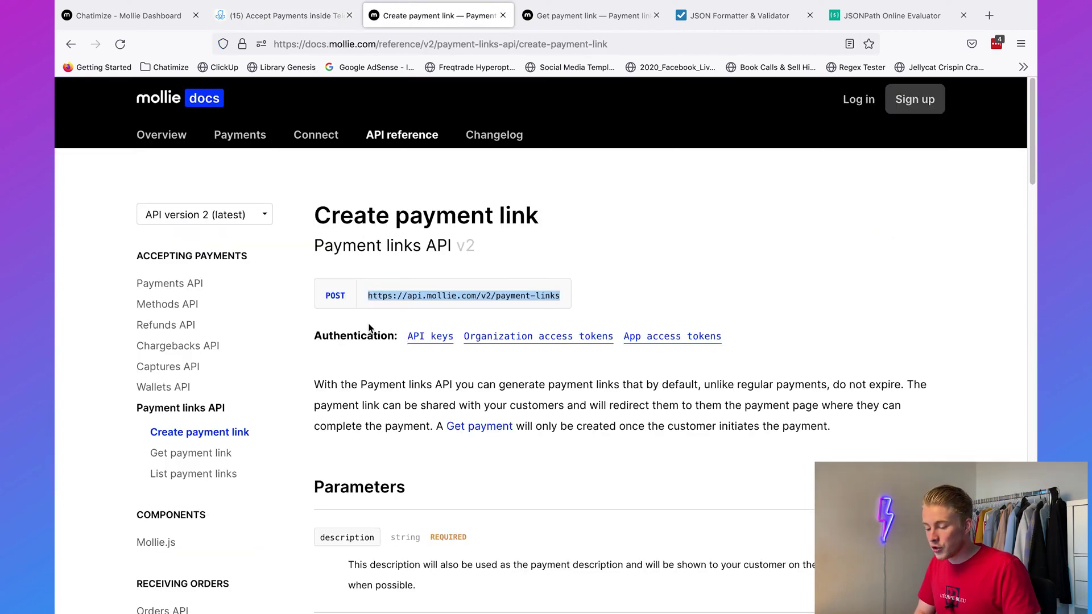
{"action": "double_click", "coordinate": [343, 296]}
{"action": "left_click", "coordinate": [293, 17]}
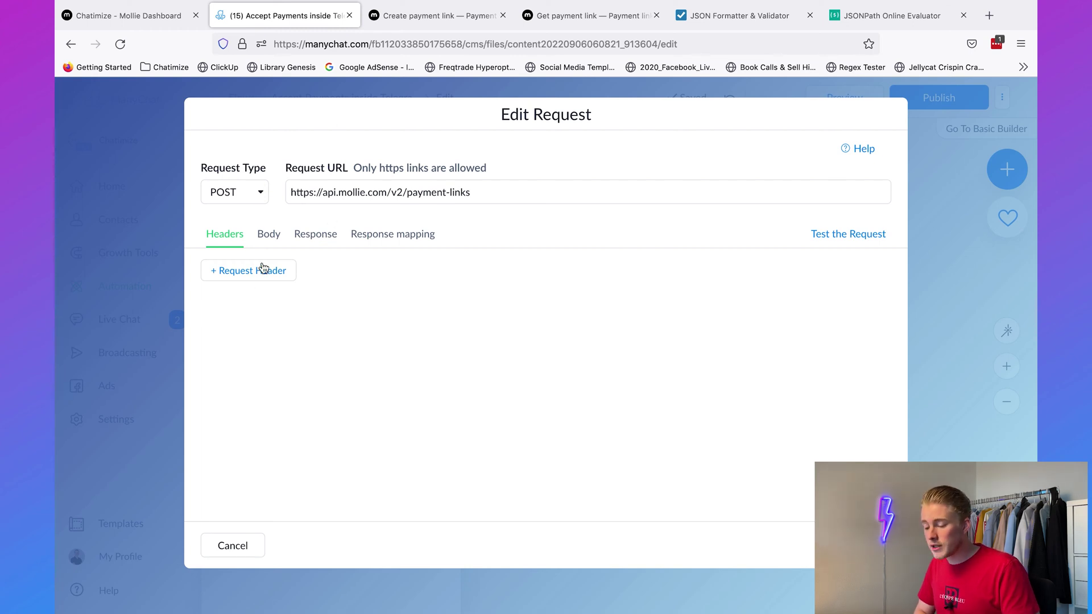
{"action": "left_click", "coordinate": [235, 279]}
{"action": "left_click", "coordinate": [307, 287]}
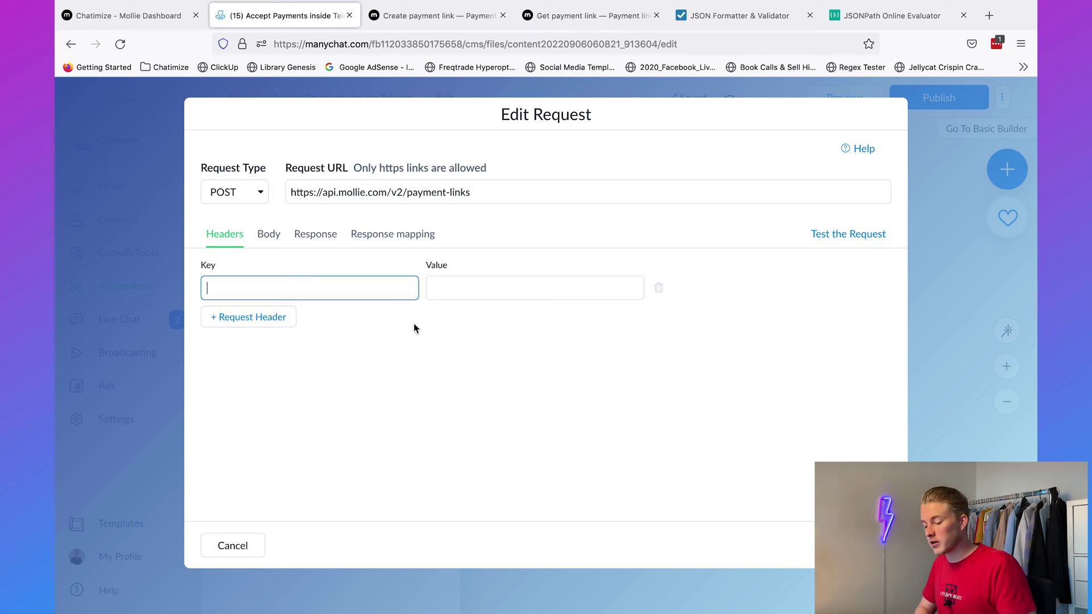
Step: Examine the authentication options on the Create payment link documentation page alongside the URL of the external request
{"action": "left_click", "coordinate": [414, 23]}
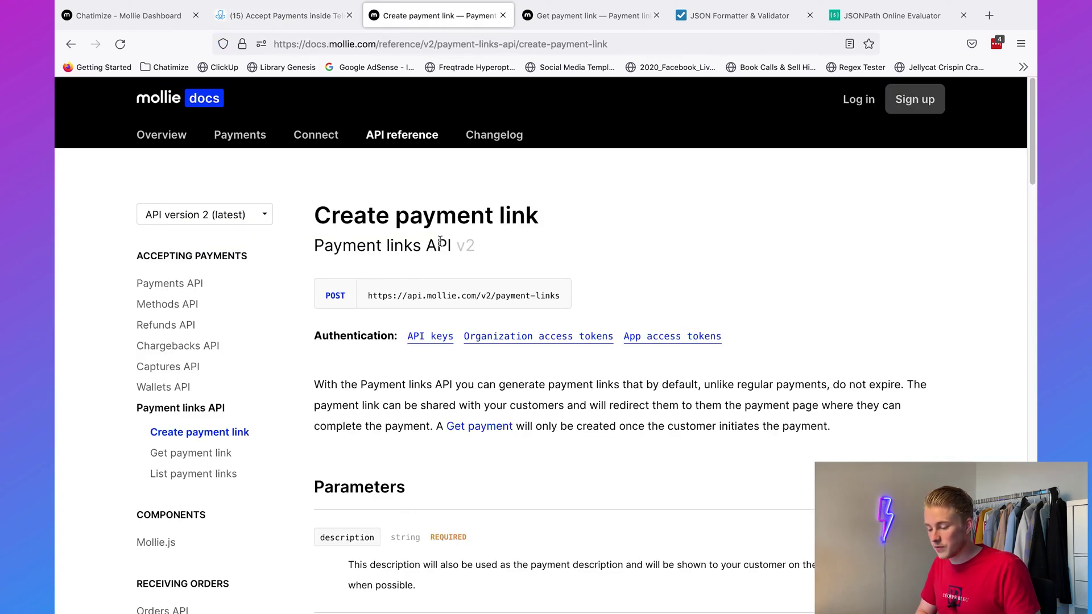
{"action": "double_click", "coordinate": [379, 334]}
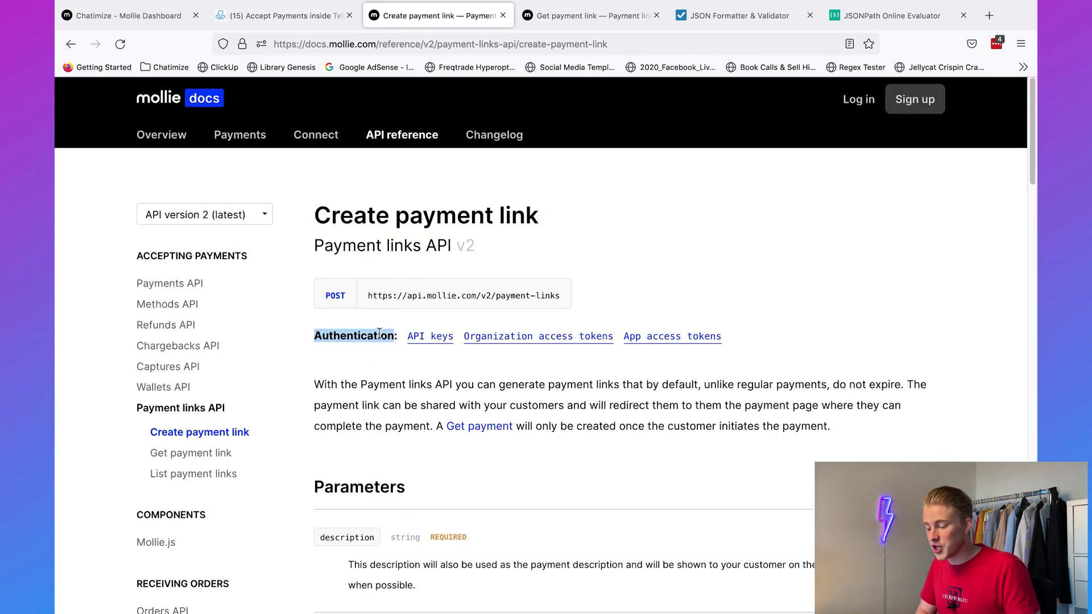
{"action": "left_click", "coordinate": [389, 367]}
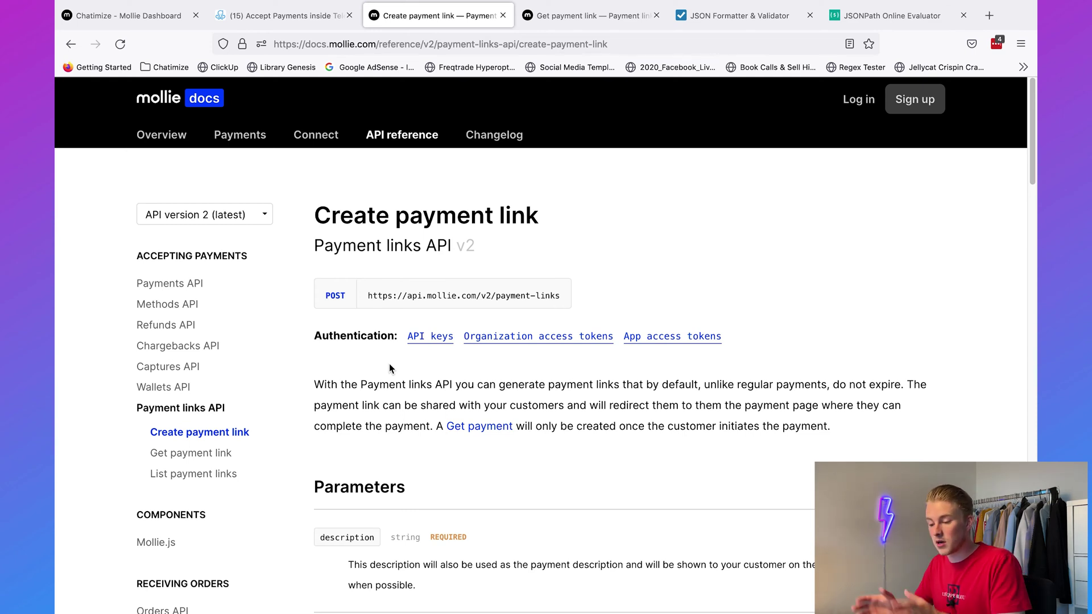
{"action": "left_click", "coordinate": [309, 17]}
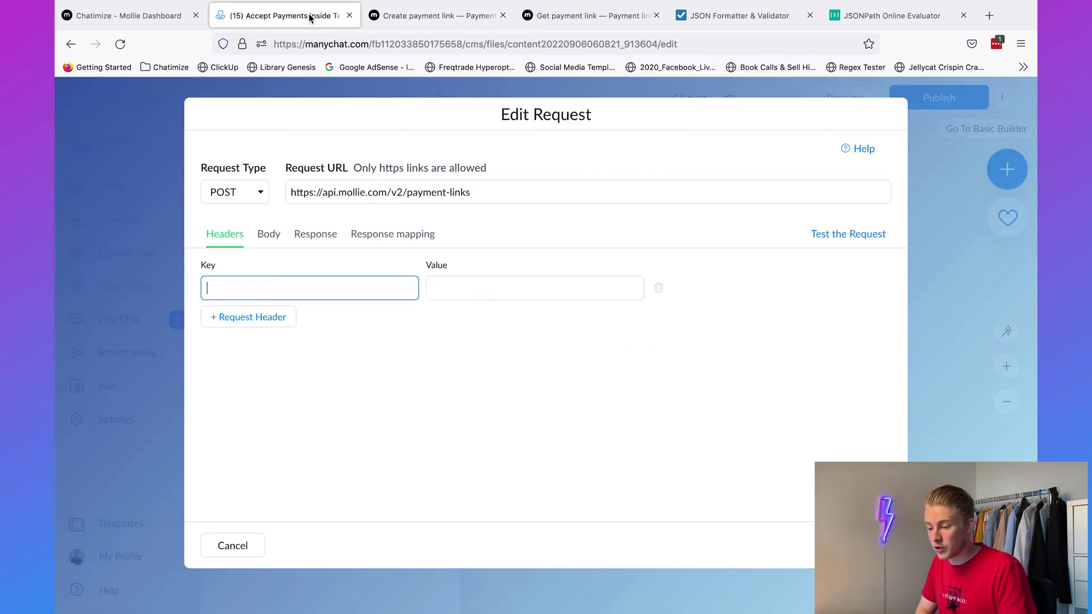
{"action": "triple_click", "coordinate": [425, 190]}
{"action": "left_click", "coordinate": [490, 208]}
{"action": "left_click", "coordinate": [438, 17]}
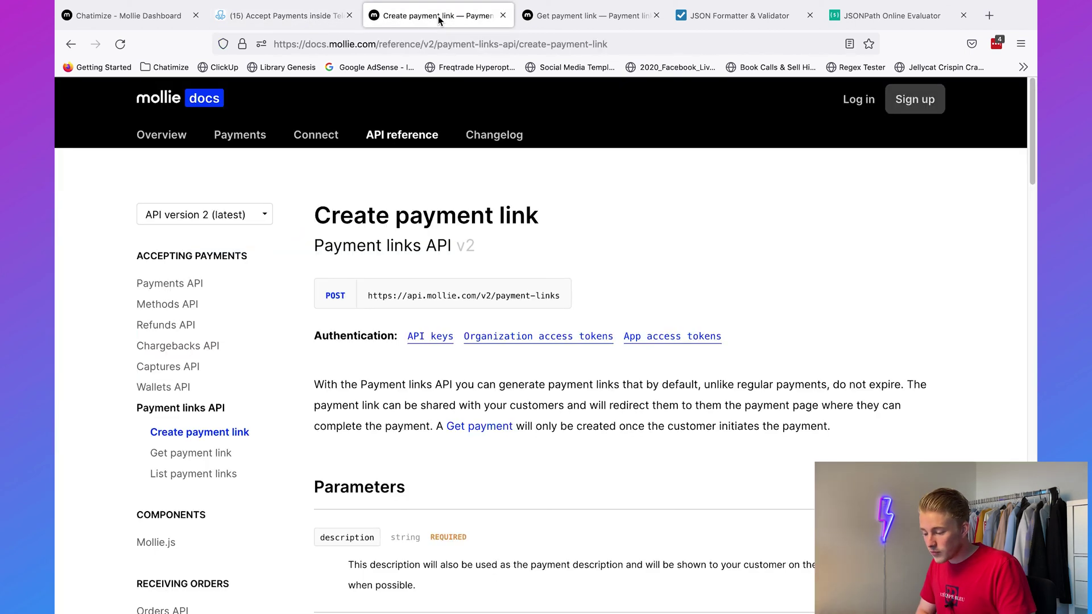
Step: Open Mollie's API keys authentication documentation and copy the example Authorization header from the "Authenticating an API call" code sample
{"action": "middle_click", "coordinate": [425, 340]}
{"action": "left_click", "coordinate": [546, 6]}
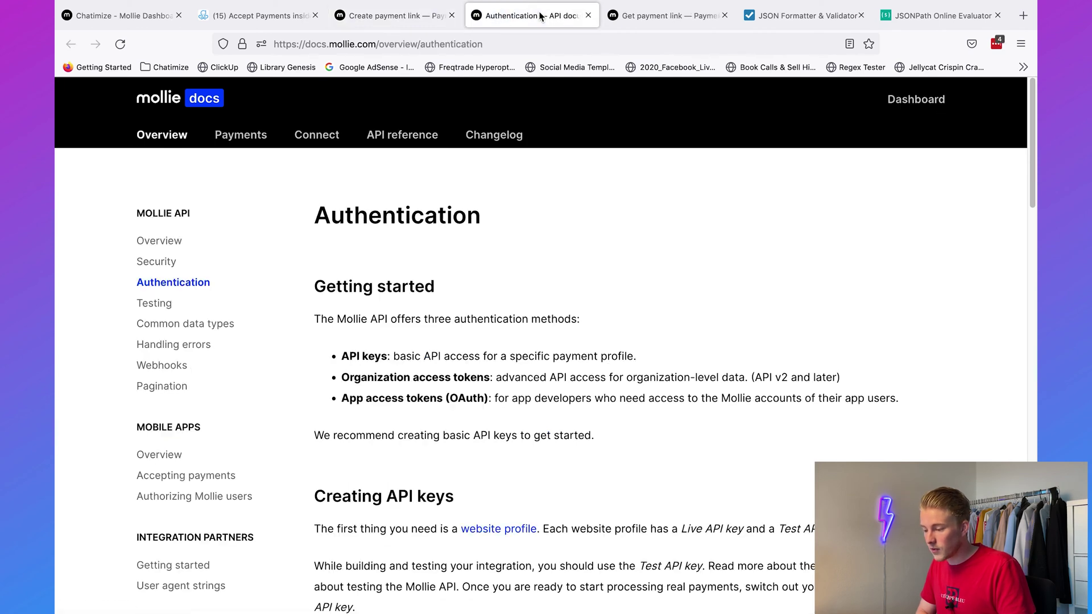
{"action": "scroll", "coordinate": [633, 418], "scroll_direction": "down", "scroll_amount": 6}
{"action": "scroll", "coordinate": [633, 420], "scroll_direction": "down", "scroll_amount": 3}
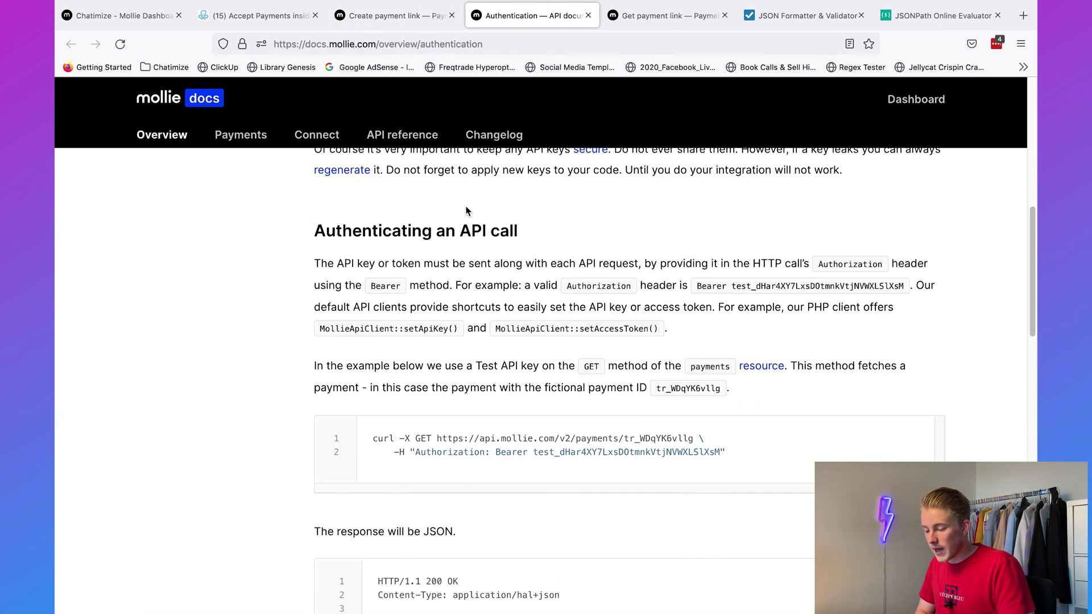
{"action": "left_click_drag", "start_coordinate": [316, 231], "coordinate": [612, 235]}
{"action": "left_click", "coordinate": [612, 231]}
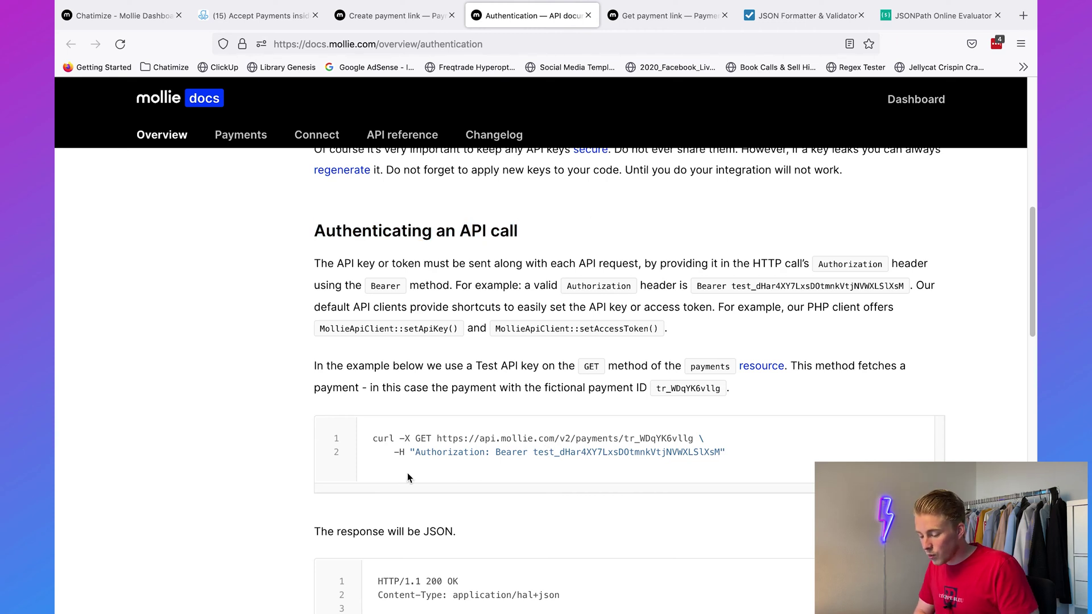
{"action": "left_click_drag", "start_coordinate": [416, 454], "coordinate": [721, 453]}
{"action": "key", "text": "super+c"}
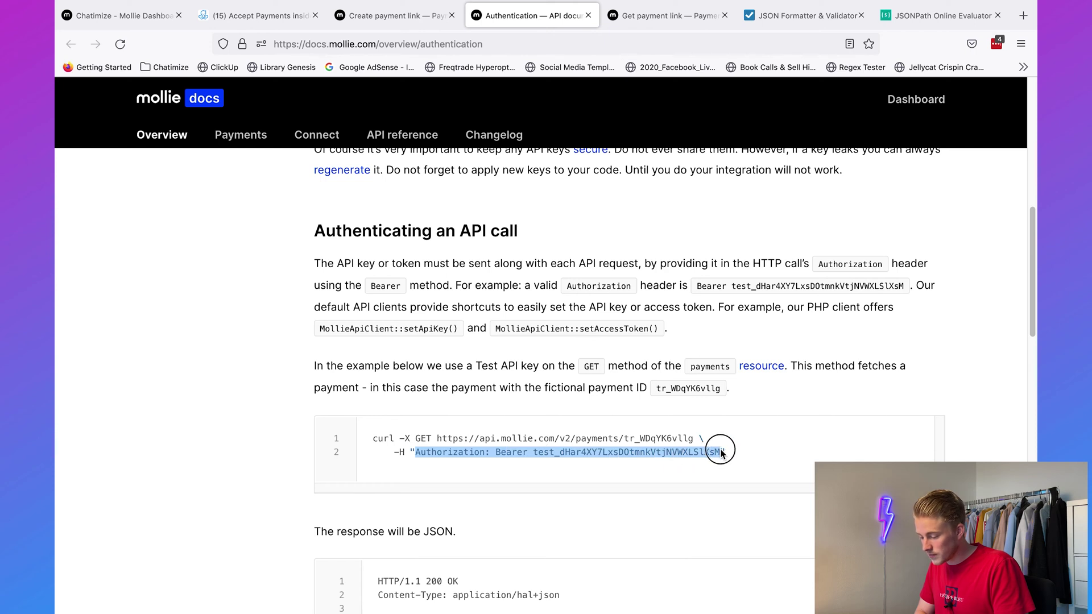
{"action": "left_click", "coordinate": [516, 233]}
Step: Paste the copied header into the request header's Key and put its Bearer API key portion into the Value
{"action": "left_click", "coordinate": [243, 16]}
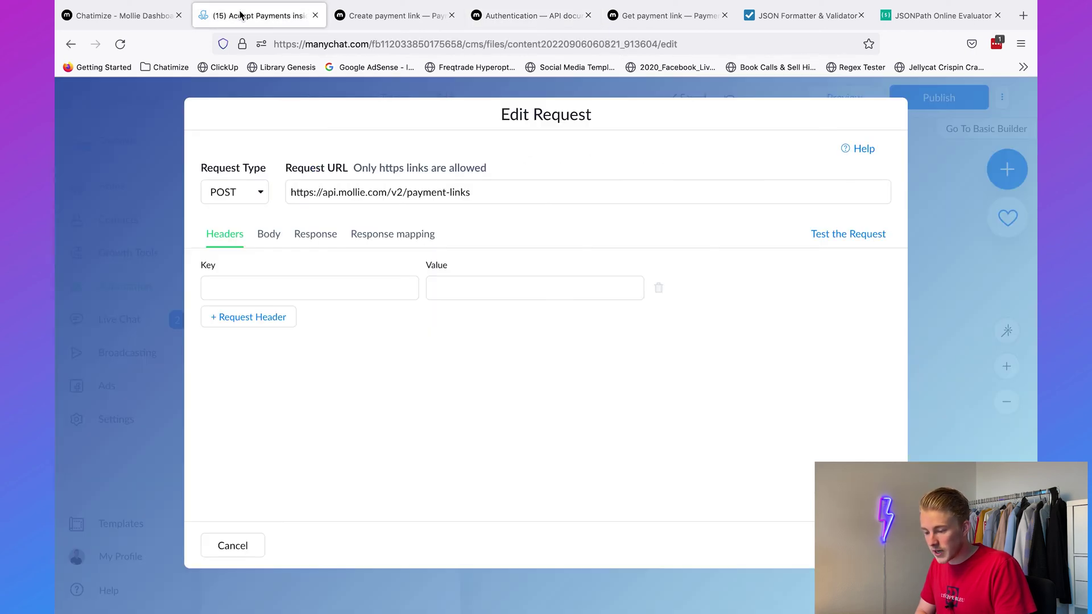
{"action": "left_click", "coordinate": [312, 295]}
{"action": "key", "text": "super+v"}
{"action": "left_click_drag", "start_coordinate": [287, 289], "coordinate": [145, 293]}
{"action": "left_click", "coordinate": [304, 288]}
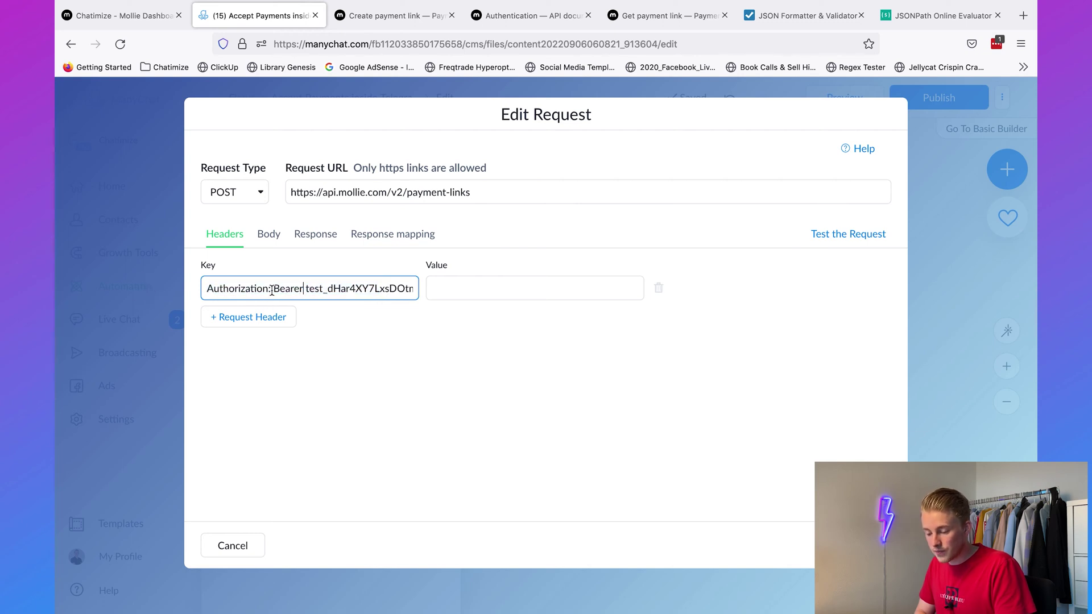
{"action": "left_click_drag", "start_coordinate": [275, 288], "coordinate": [497, 304]}
{"action": "key", "text": "super+c"}
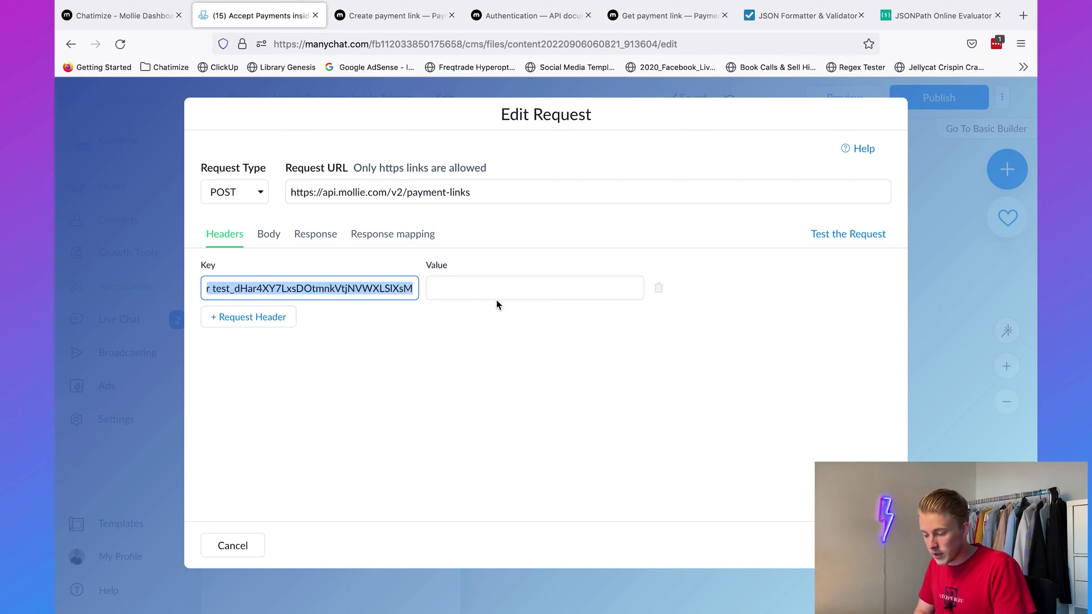
{"action": "left_click", "coordinate": [483, 291]}
{"action": "key", "text": "super+v"}
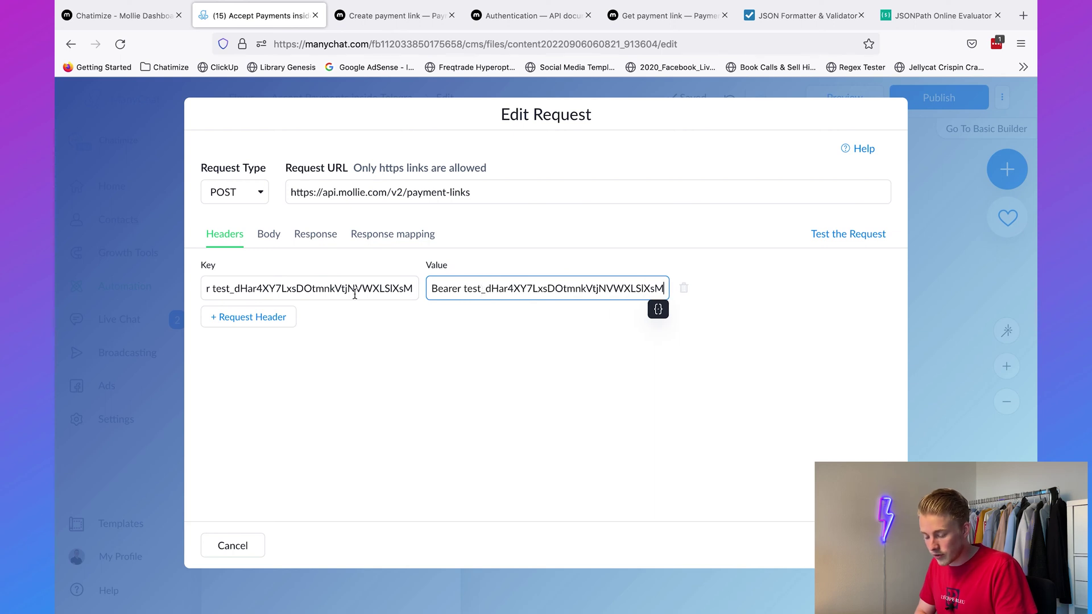
Step: Trim the header's Key so that it contains only Authorization
{"action": "left_click_drag", "start_coordinate": [269, 292], "coordinate": [514, 290]}
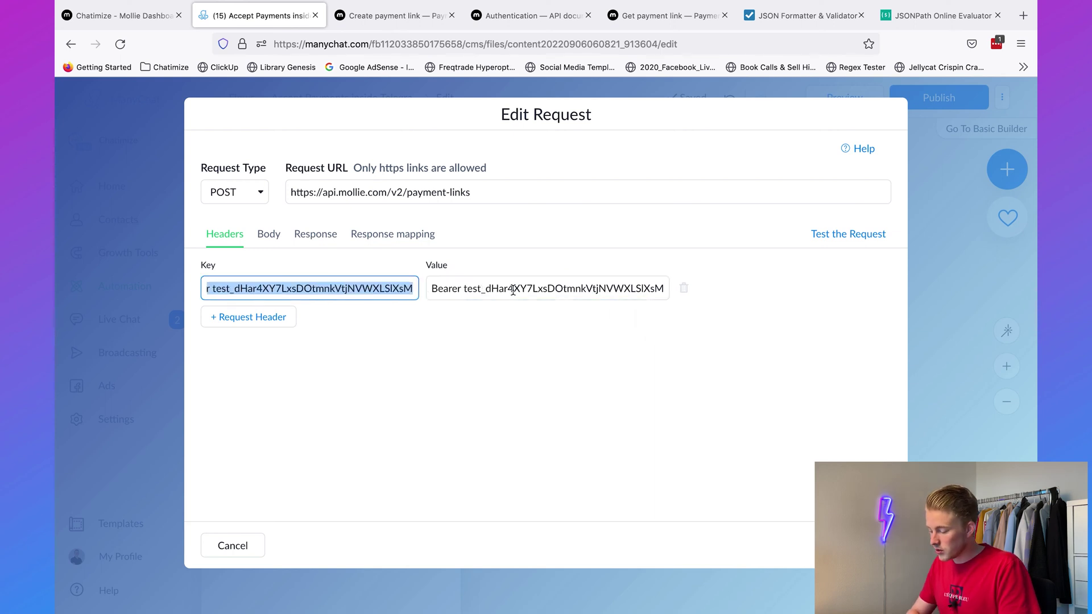
{"action": "key", "text": "BackSpace"}
{"action": "left_click", "coordinate": [515, 323]}
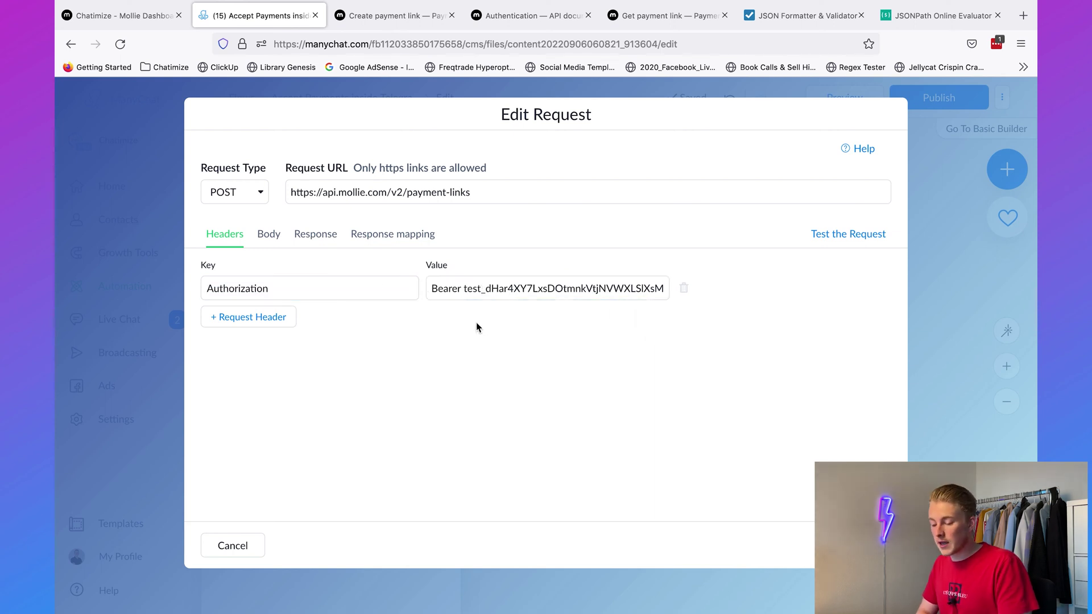
Step: Review the request header's Authorization key and the Bearer method with API key in its value
{"action": "double_click", "coordinate": [275, 288]}
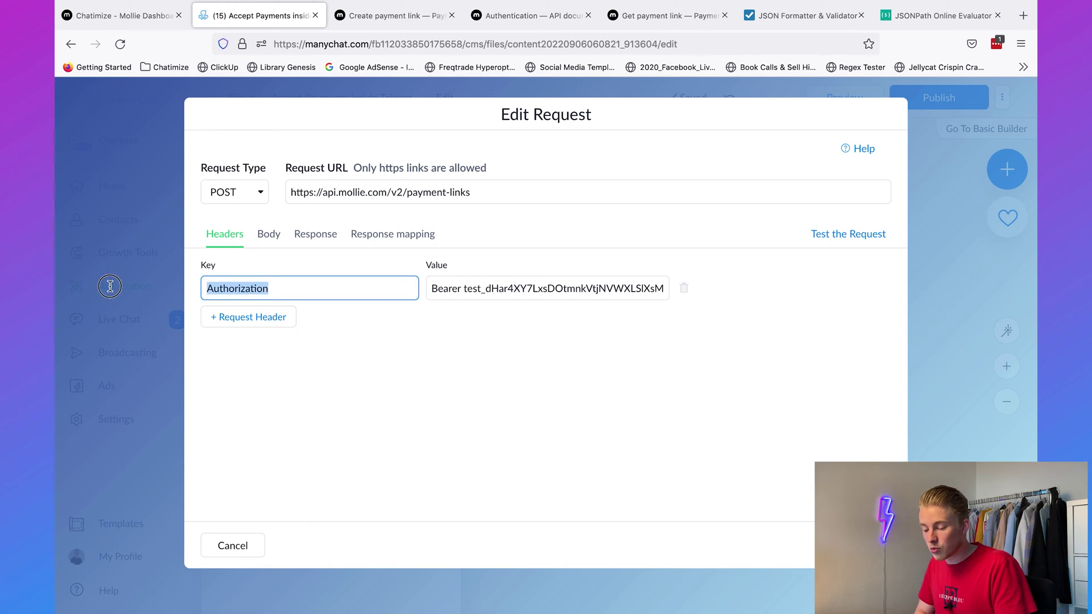
{"action": "left_click", "coordinate": [281, 288]}
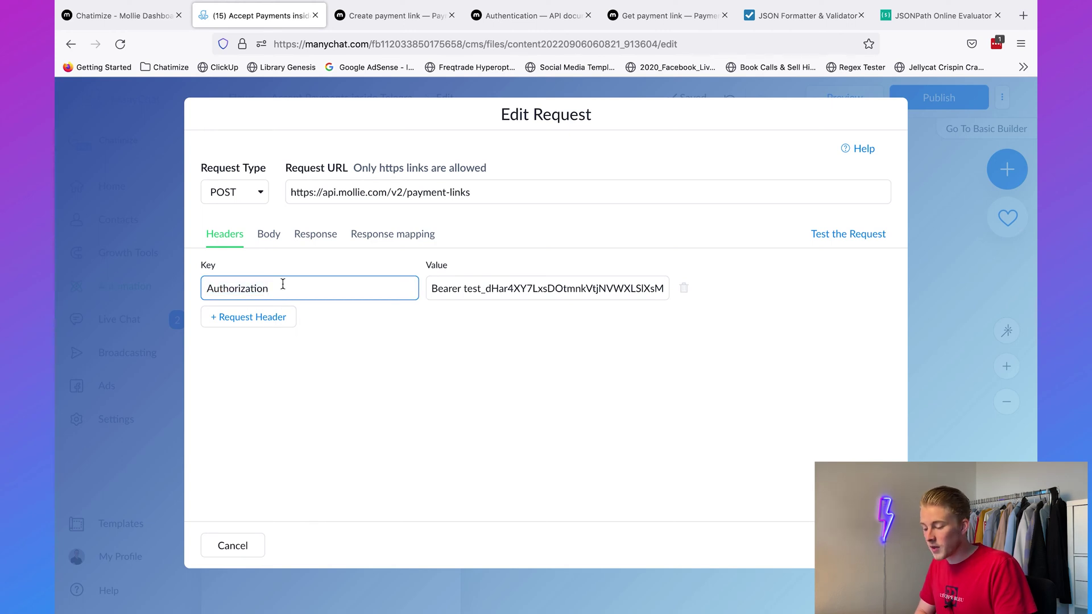
{"action": "left_click", "coordinate": [456, 288]}
{"action": "key", "text": "ctrl+a"}
{"action": "left_click", "coordinate": [482, 317]}
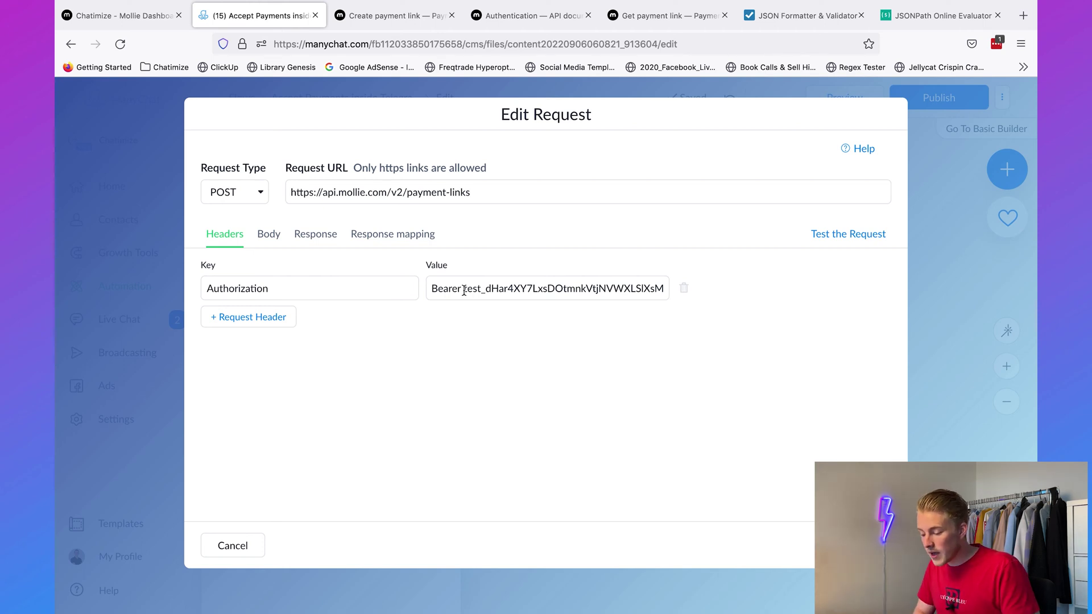
{"action": "left_click", "coordinate": [464, 290]}
{"action": "key", "text": "ctrl+a"}
{"action": "left_click", "coordinate": [488, 292]}
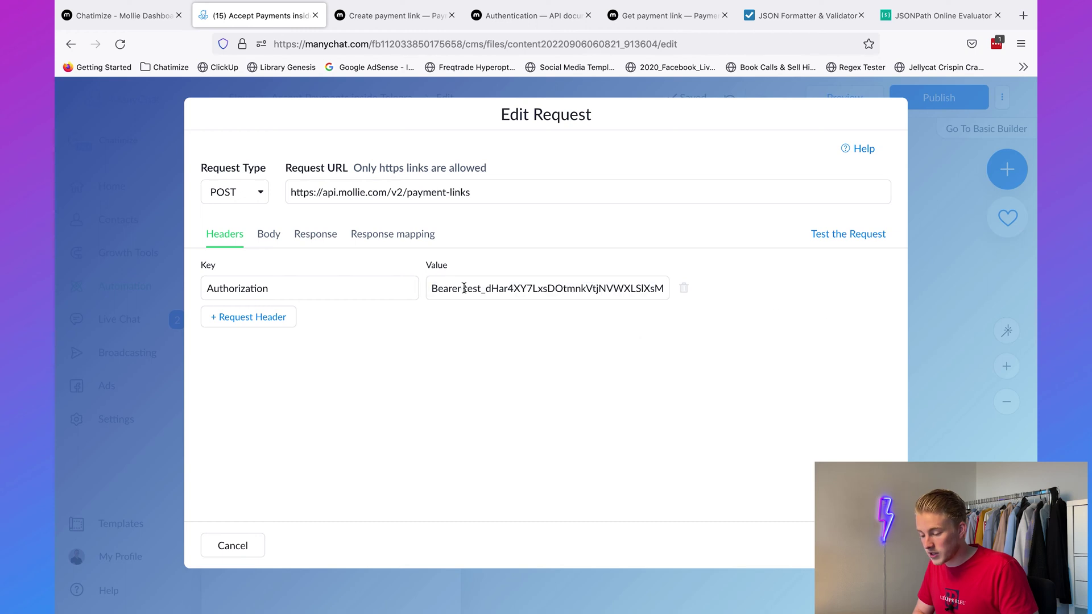
{"action": "left_click", "coordinate": [464, 289]}
{"action": "key", "text": "ctrl+a"}
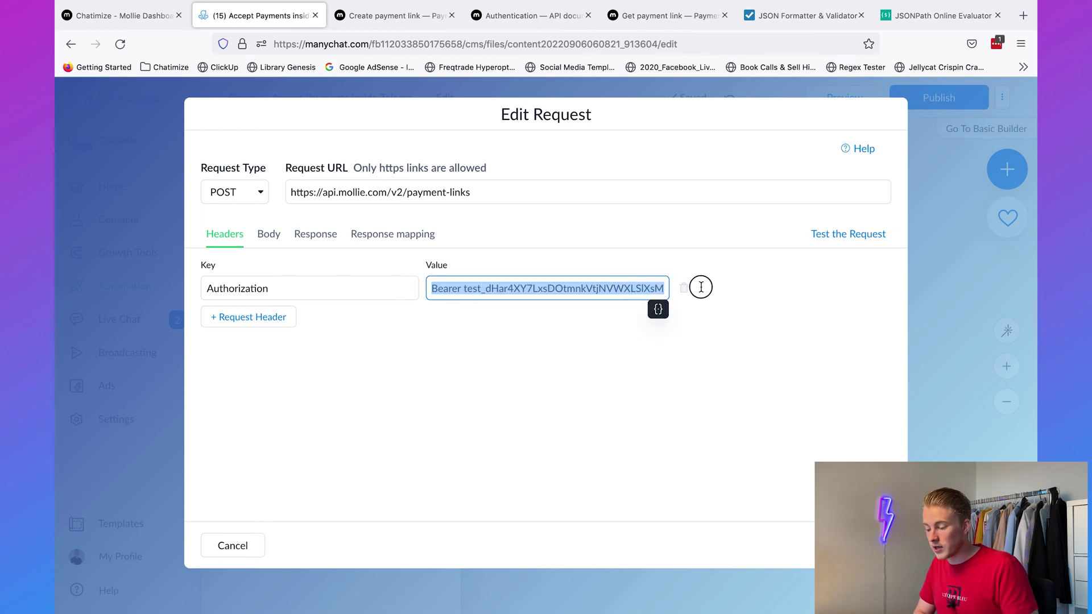
{"action": "left_click", "coordinate": [620, 290]}
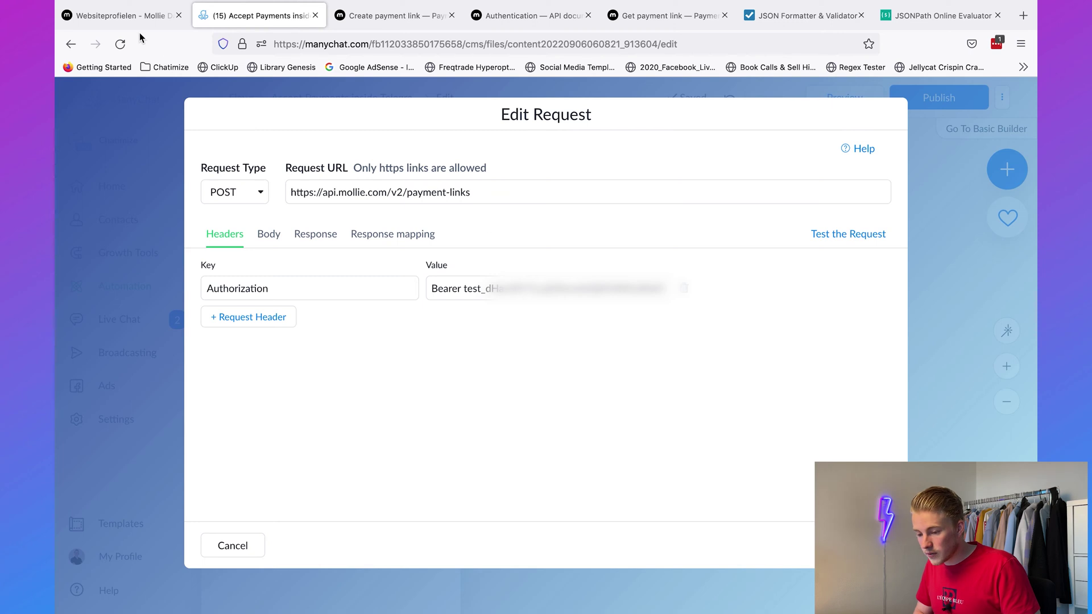
Step: Open the API keys page in the Mollie dashboard and copy the Test API key of the Chatimize profile
{"action": "left_click", "coordinate": [129, 22]}
{"action": "left_click", "coordinate": [143, 276]}
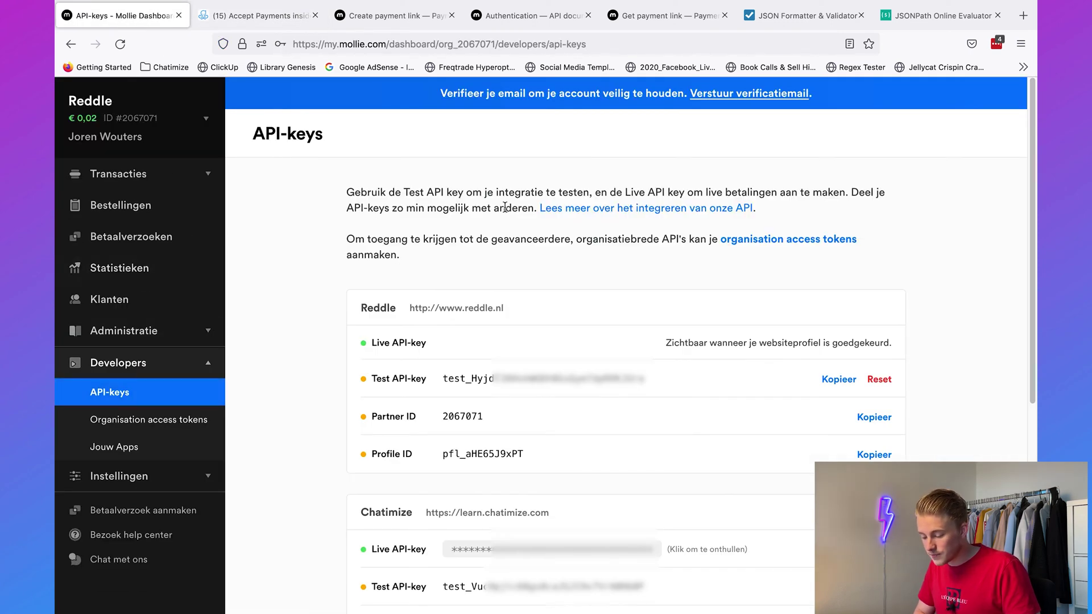
{"action": "scroll", "coordinate": [467, 177], "scroll_direction": "down", "scroll_amount": 5}
{"action": "double_click", "coordinate": [387, 205]}
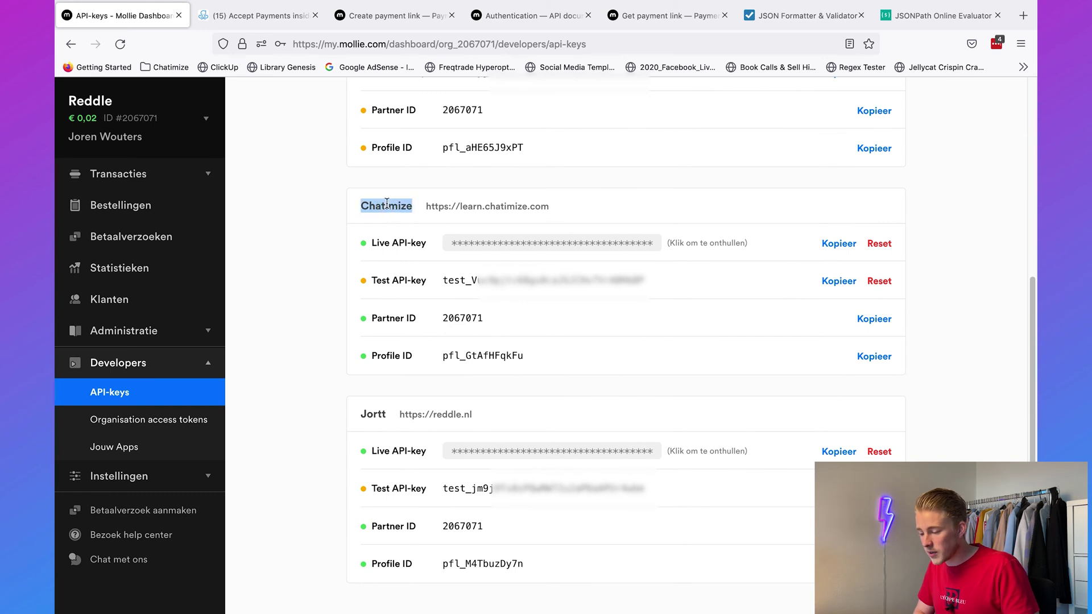
{"action": "left_click", "coordinate": [387, 207]}
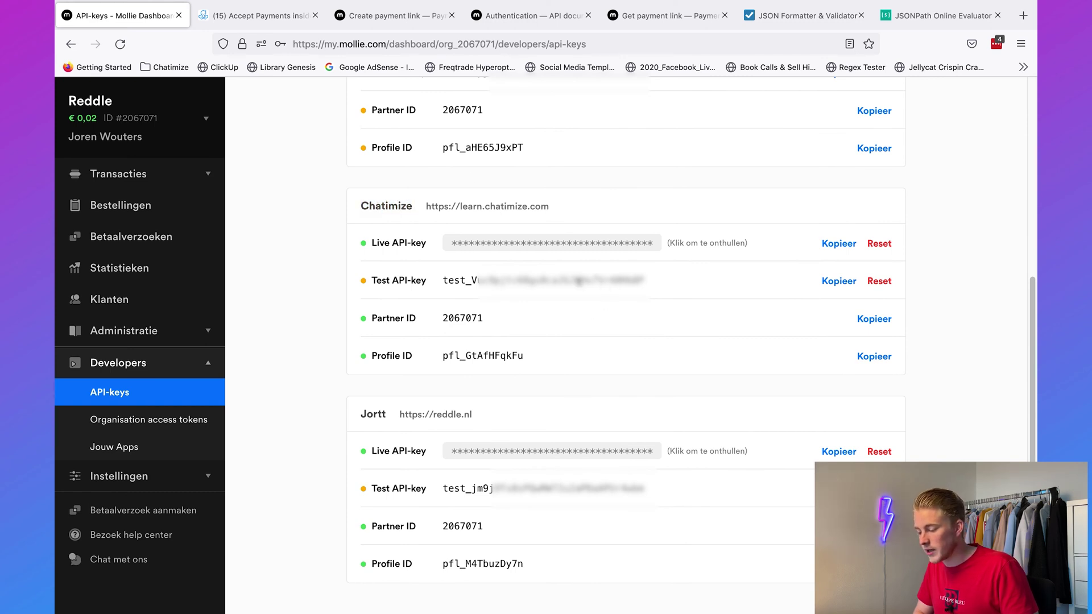
{"action": "left_click", "coordinate": [841, 285]}
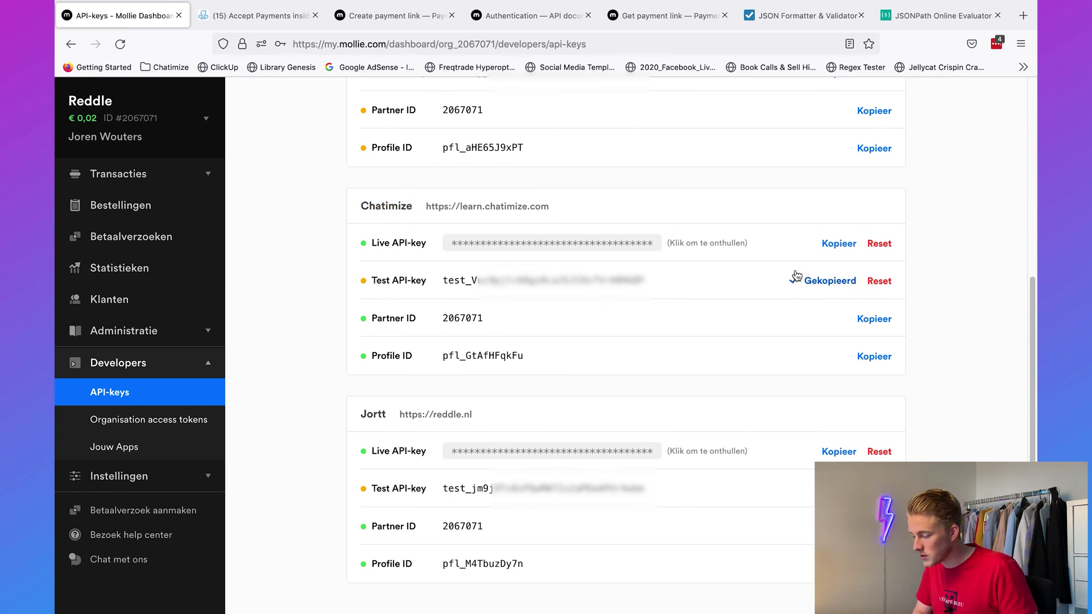
Step: Switch to ManyChat and replace the example key after Bearer in the Authorization header's value with the copied test API key
{"action": "left_click", "coordinate": [259, 16]}
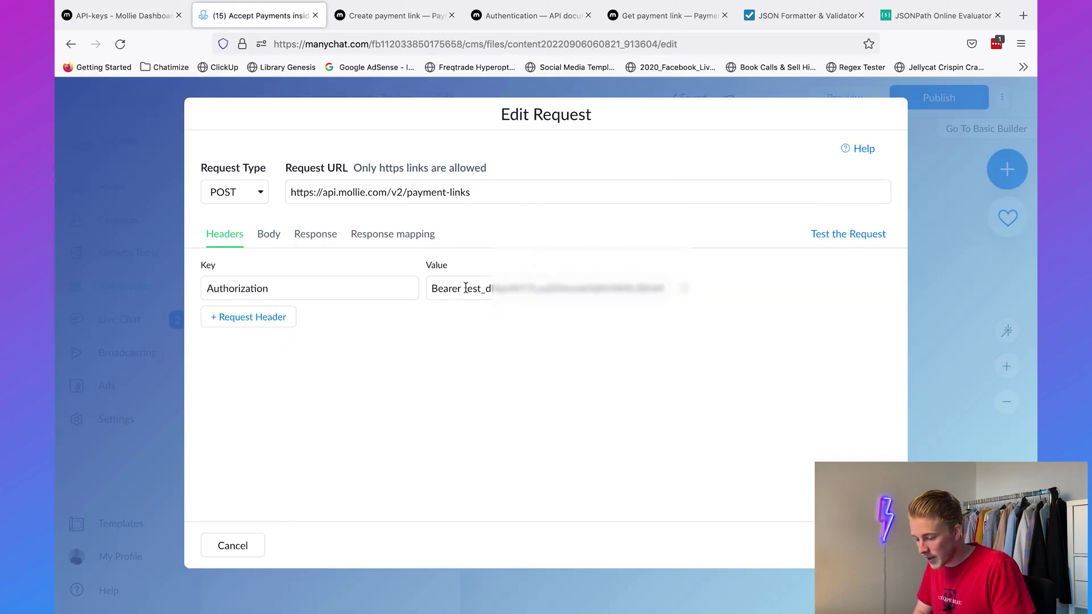
{"action": "triple_click", "coordinate": [488, 288]}
{"action": "left_click", "coordinate": [488, 289]}
{"action": "left_click_drag", "start_coordinate": [463, 289], "coordinate": [747, 295]}
{"action": "key", "text": "ctrl+v"}
{"action": "left_click", "coordinate": [664, 355]}
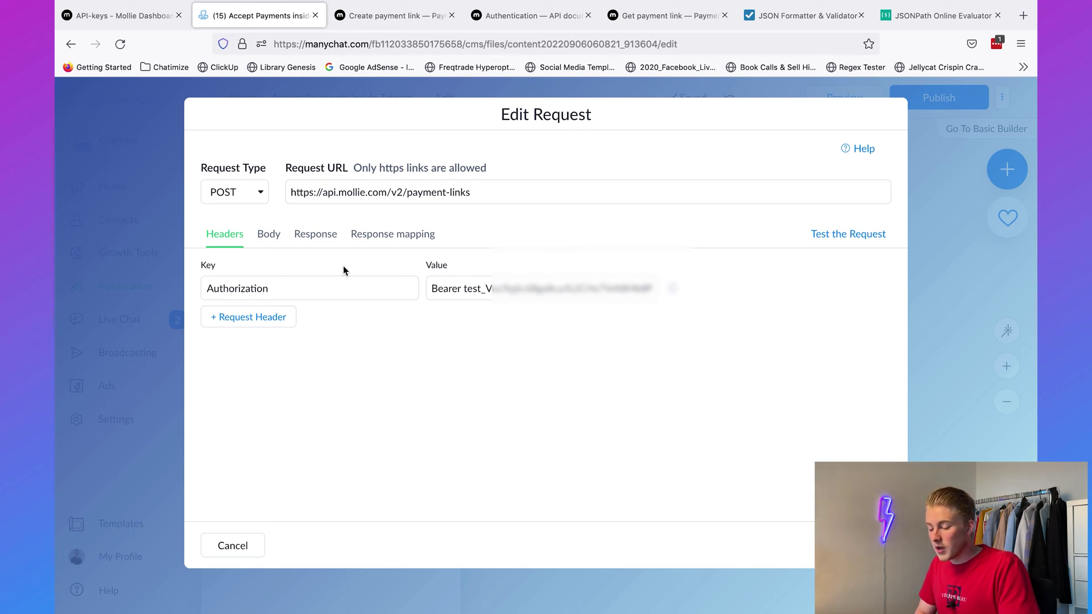
Step: Open the request body and examine the required parameters in Mollie's Create payment link documentation
{"action": "left_click", "coordinate": [268, 235]}
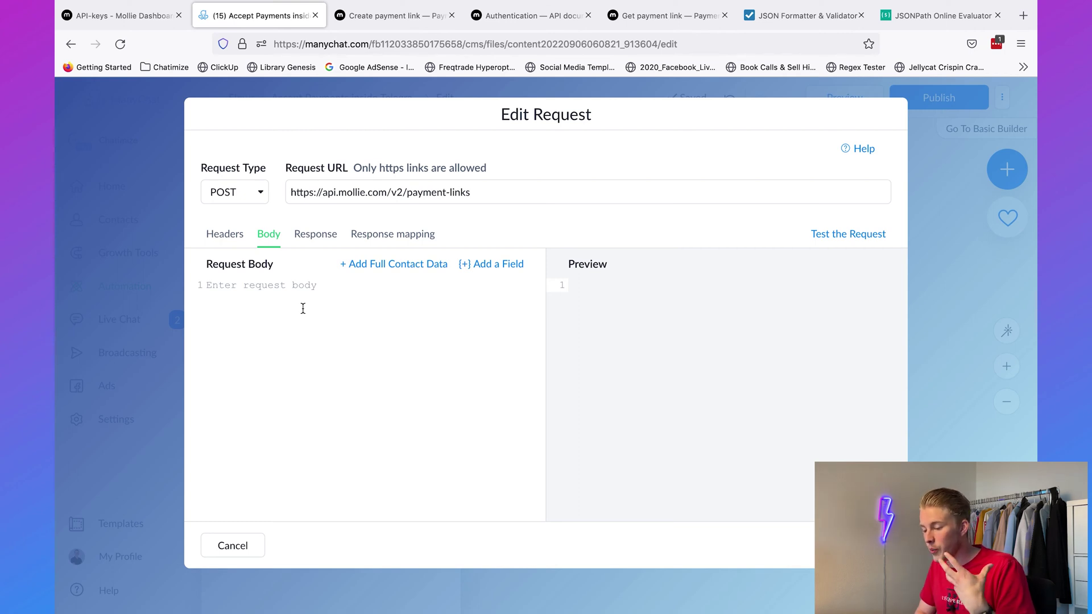
{"action": "left_click", "coordinate": [385, 17]}
{"action": "scroll", "coordinate": [494, 316], "scroll_direction": "down", "scroll_amount": 2}
{"action": "scroll", "coordinate": [494, 315], "scroll_direction": "down", "scroll_amount": 4}
{"action": "scroll", "coordinate": [495, 316], "scroll_direction": "up", "scroll_amount": 1}
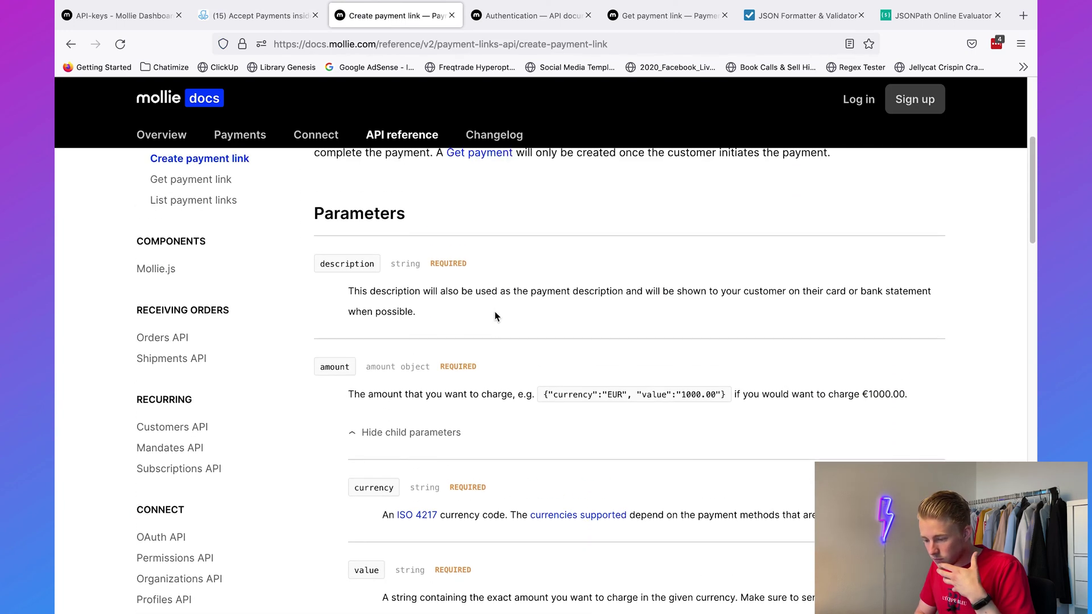
{"action": "scroll", "coordinate": [495, 316], "scroll_direction": "down", "scroll_amount": 2}
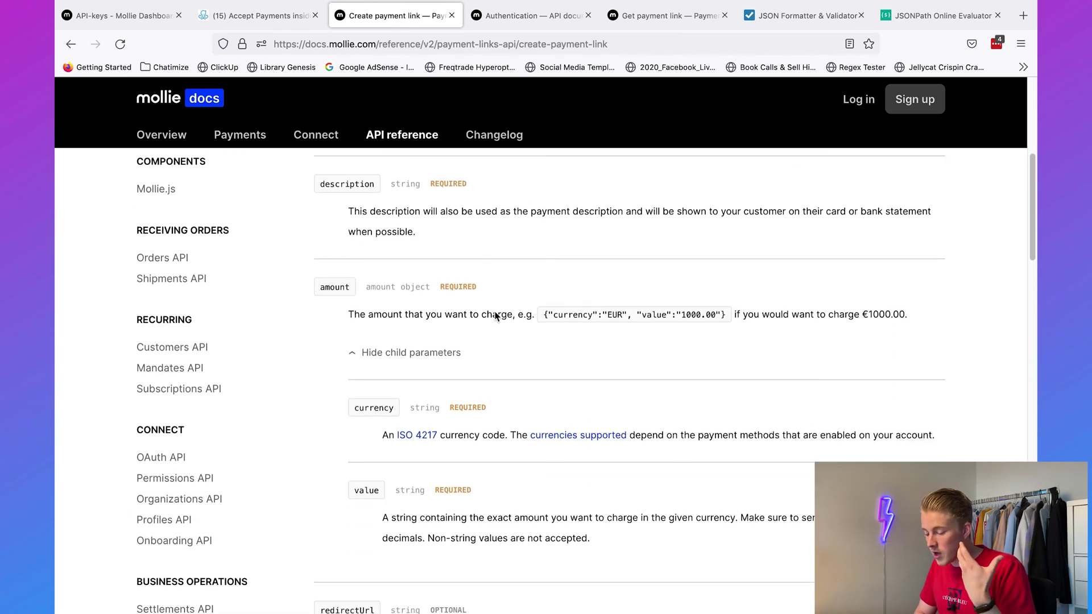
{"action": "left_click", "coordinate": [398, 348]}
{"action": "scroll", "coordinate": [400, 356], "scroll_direction": "up", "scroll_amount": 1}
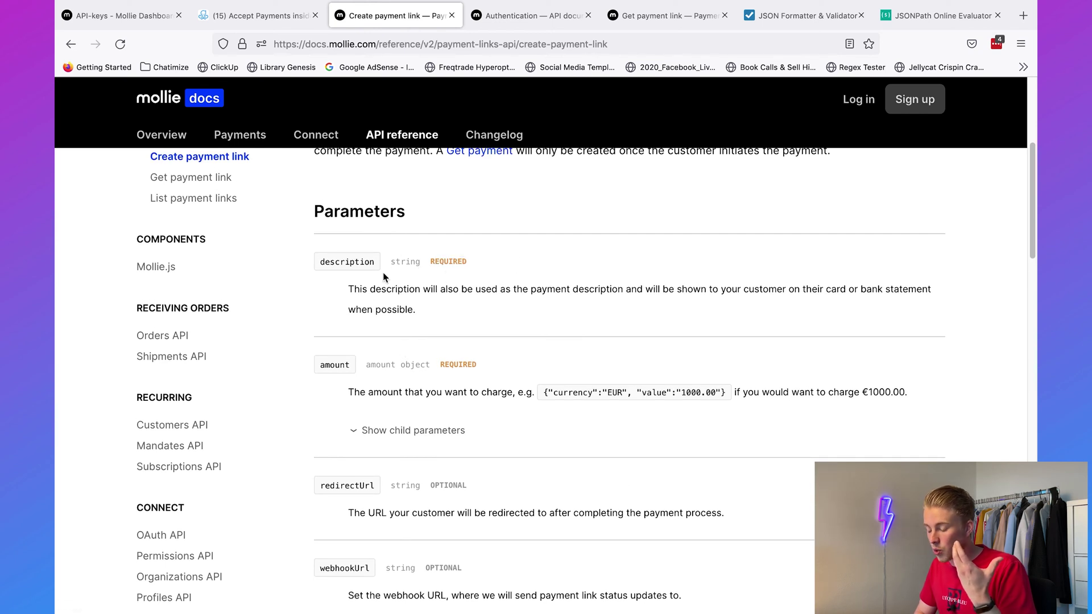
{"action": "double_click", "coordinate": [334, 262]}
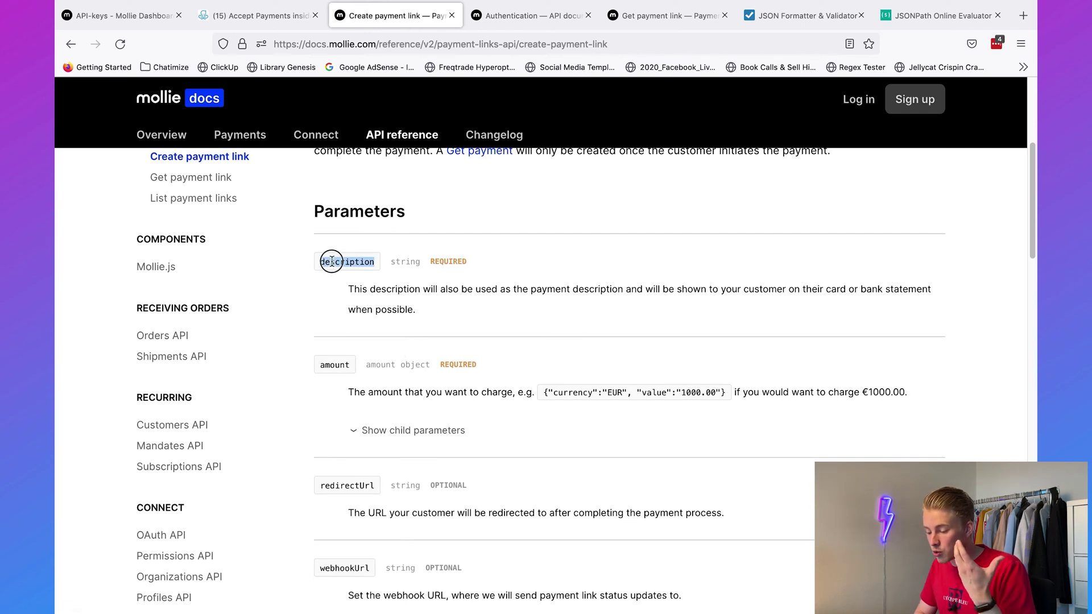
{"action": "double_click", "coordinate": [334, 365]}
{"action": "left_click", "coordinate": [449, 313]}
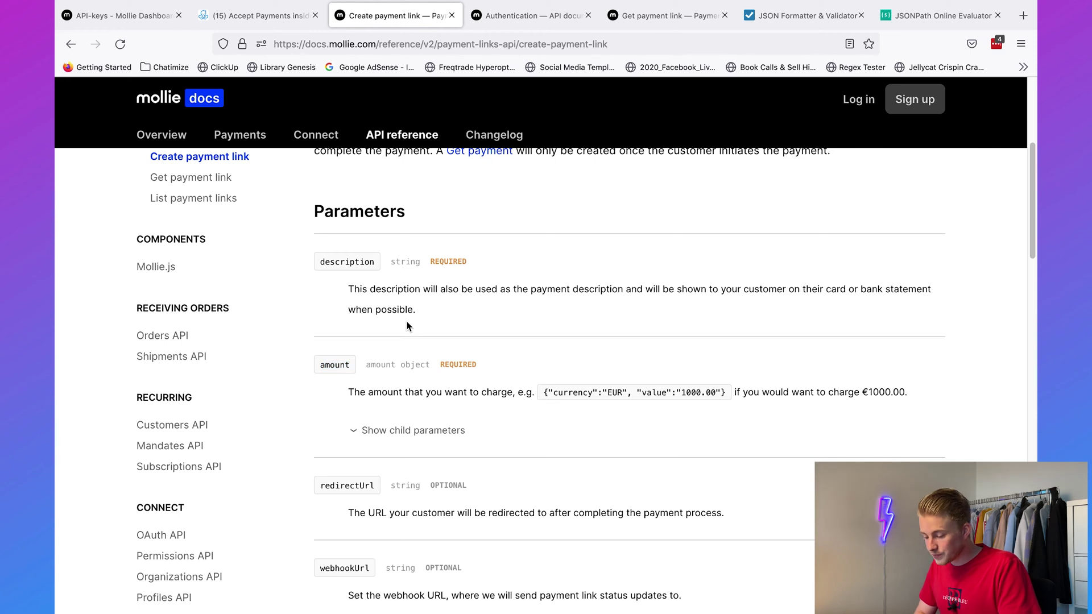
Step: Write a JSON object in the ManyChat request body containing "description":"test"
{"action": "left_click", "coordinate": [262, 14]}
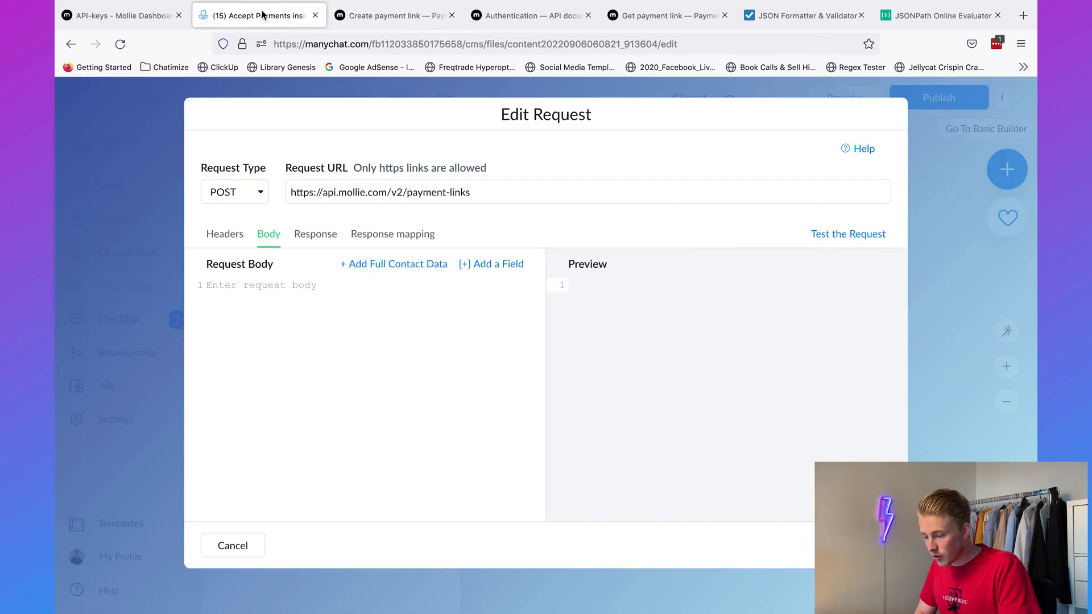
{"action": "left_click", "coordinate": [304, 307]}
{"action": "type", "text": "{  "}
{"action": "type", "text": "}"}
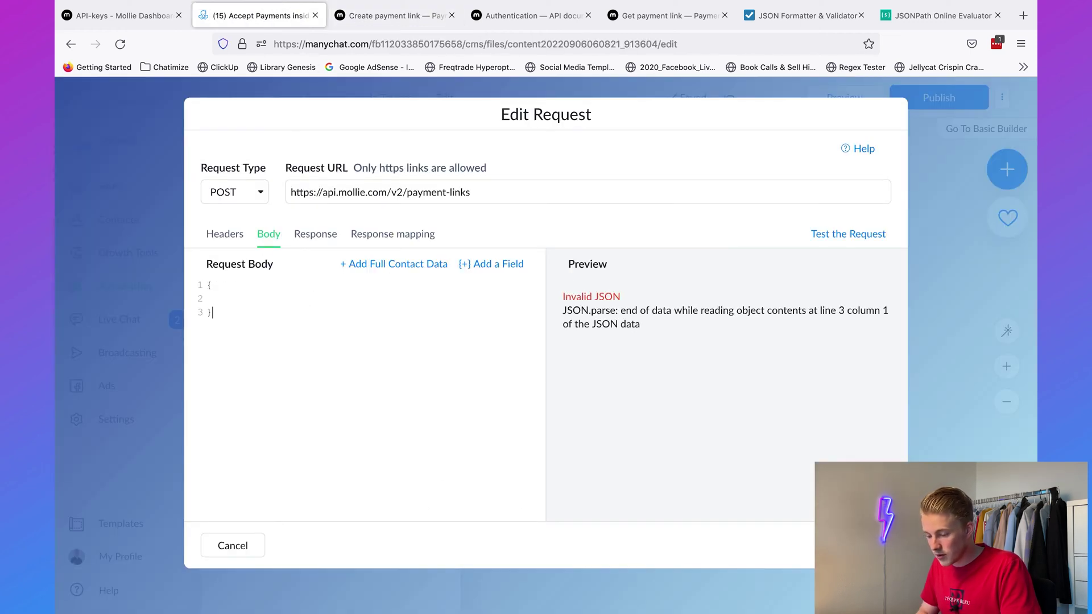
{"action": "key", "text": "Up"}
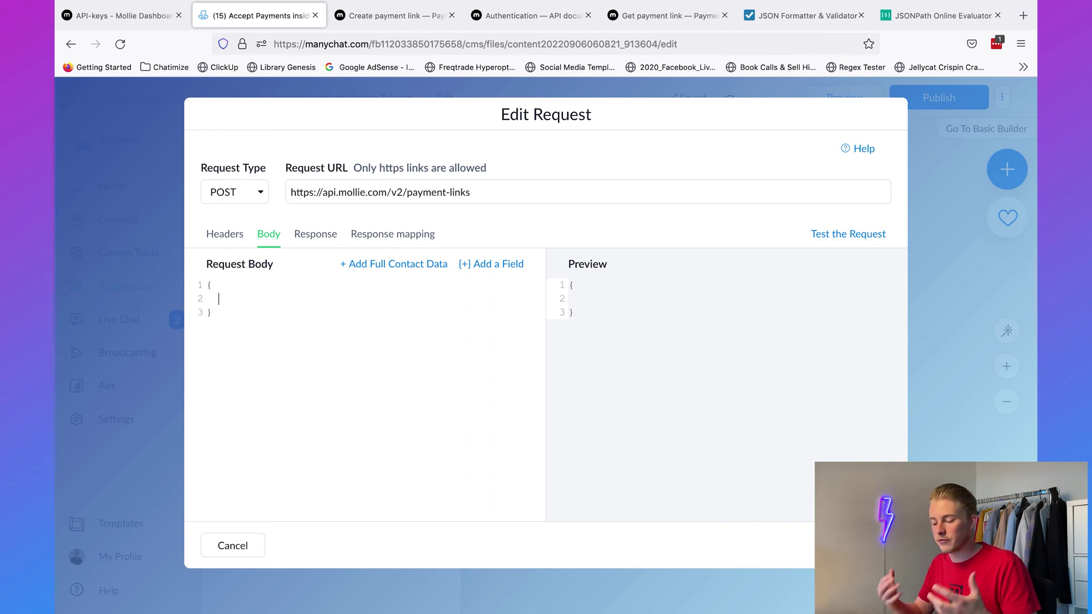
{"action": "type", "text": "d"}
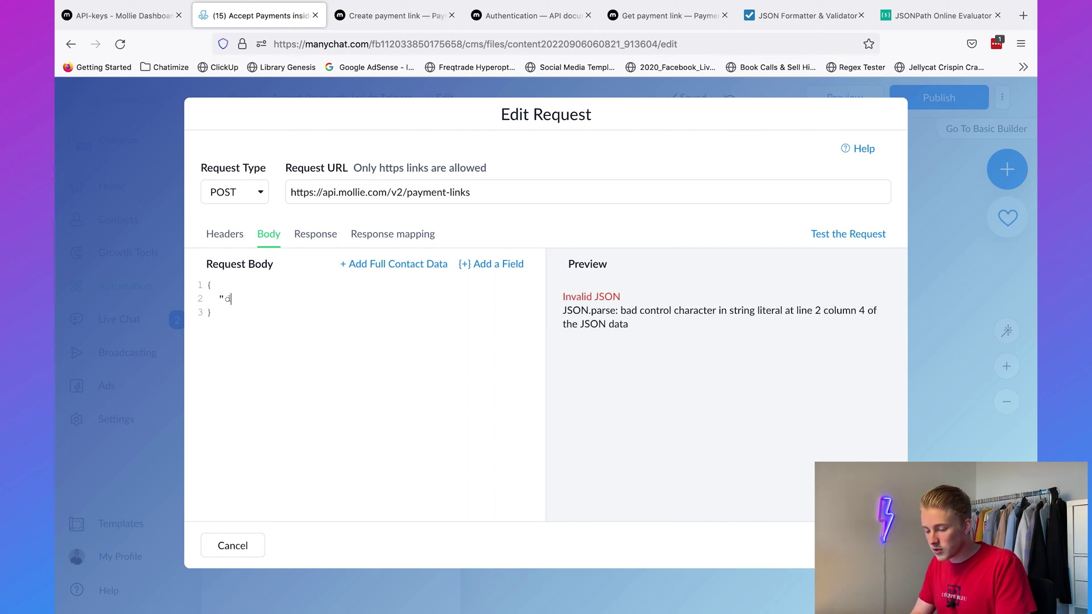
{"action": "type", "text": "escription"}
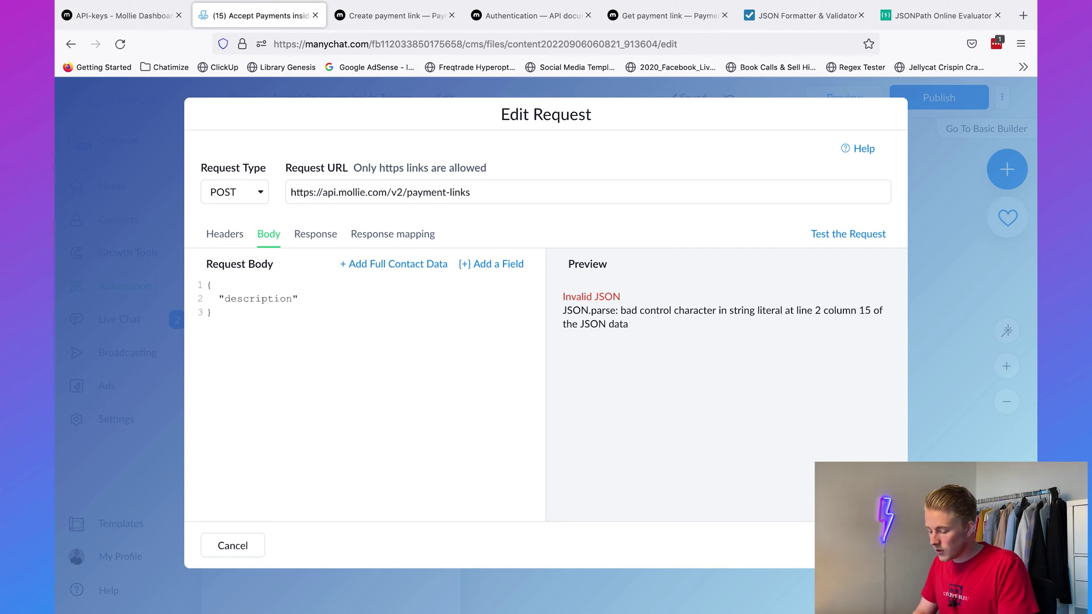
{"action": "type", "text": "\":\"test\""}
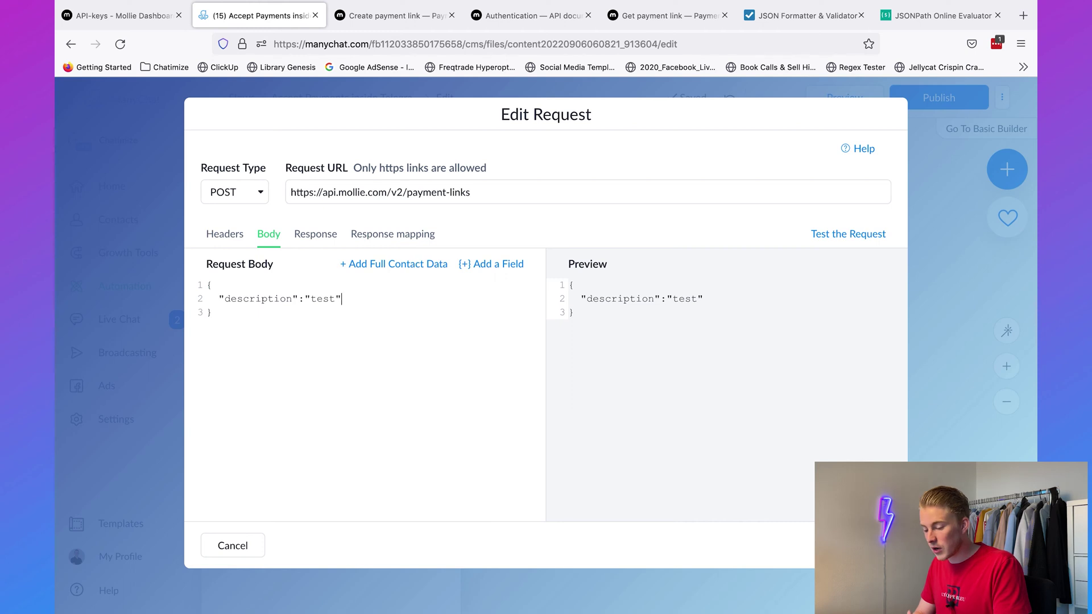
Step: Add a comma after the description entry in the request body and start a new line below it
{"action": "double_click", "coordinate": [270, 303]}
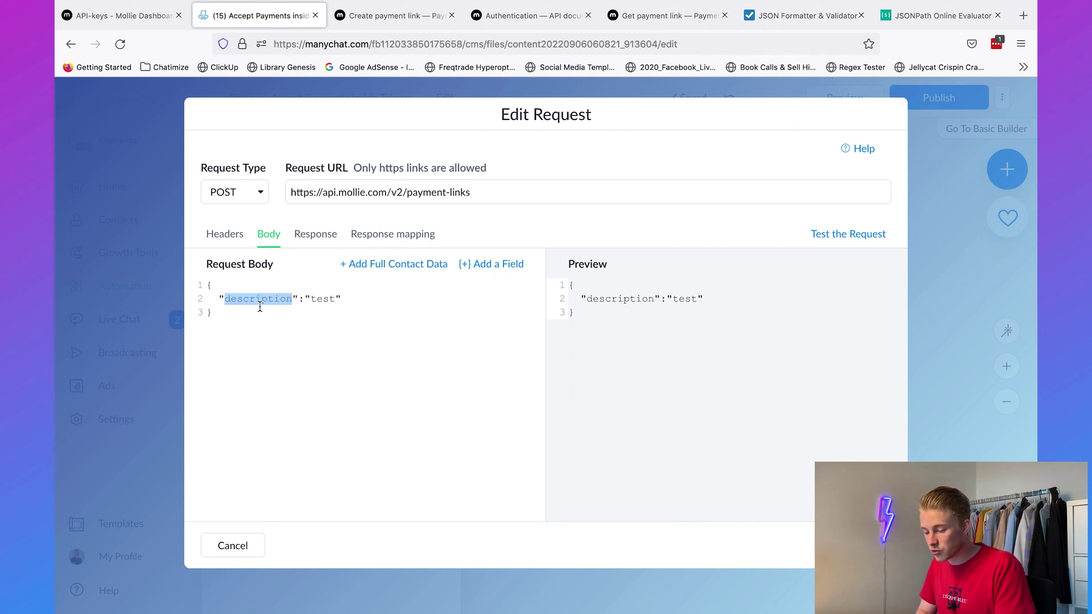
{"action": "left_click", "coordinate": [260, 304]}
{"action": "double_click", "coordinate": [321, 300]}
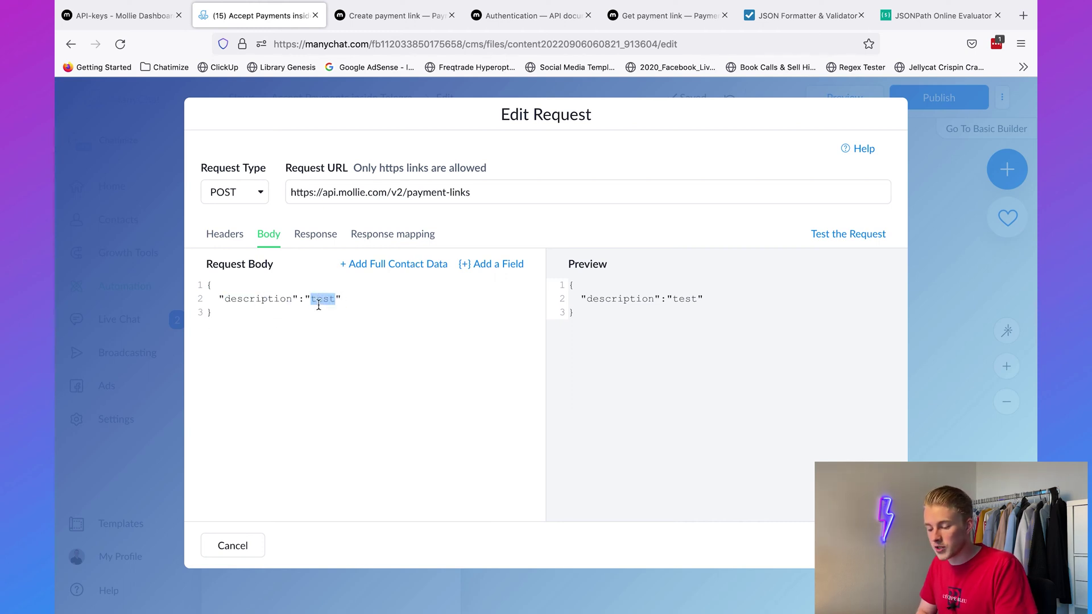
{"action": "left_click", "coordinate": [365, 297]}
{"action": "type", "text": ","}
{"action": "key", "text": "Return"}
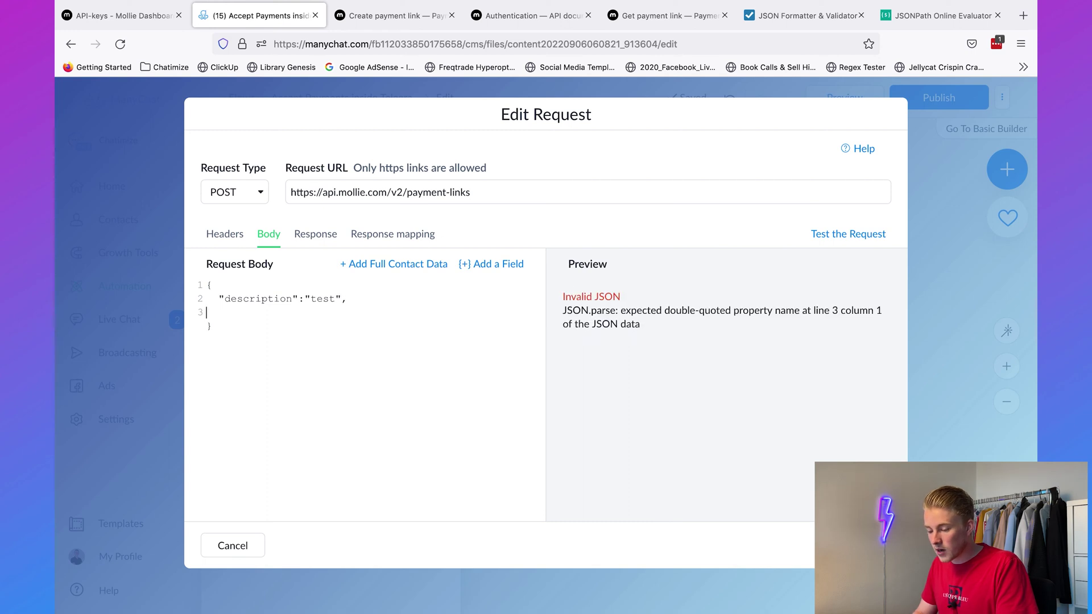
Step: Examine the amount parameter's currency and value child parameters in Mollie's Create payment link documentation
{"action": "left_click", "coordinate": [387, 12]}
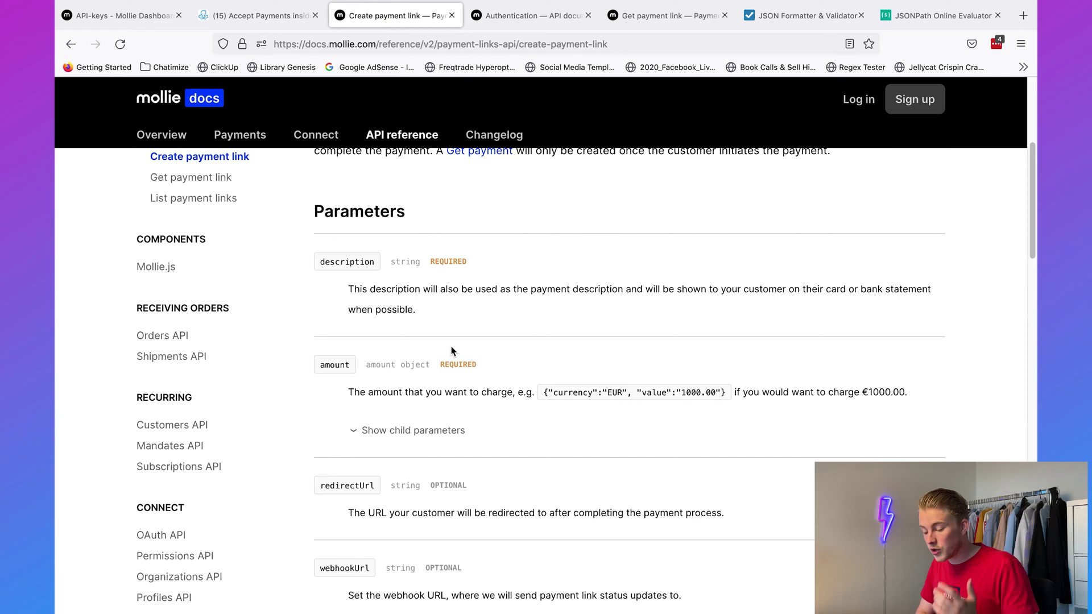
{"action": "left_click", "coordinate": [390, 434]}
{"action": "scroll", "coordinate": [483, 421], "scroll_direction": "down", "scroll_amount": 3}
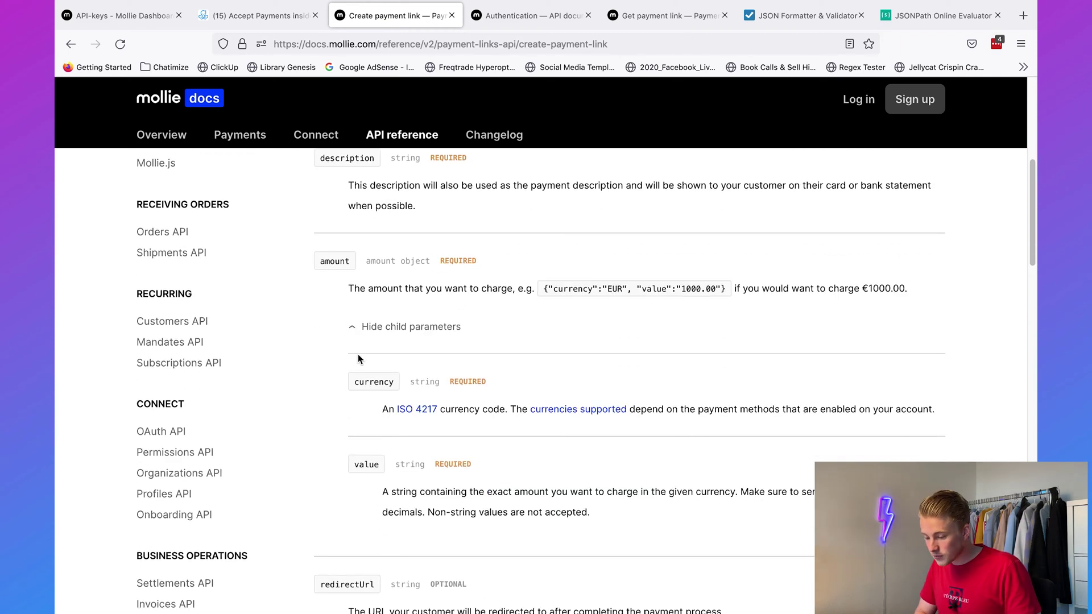
{"action": "double_click", "coordinate": [334, 262]}
{"action": "double_click", "coordinate": [373, 383]}
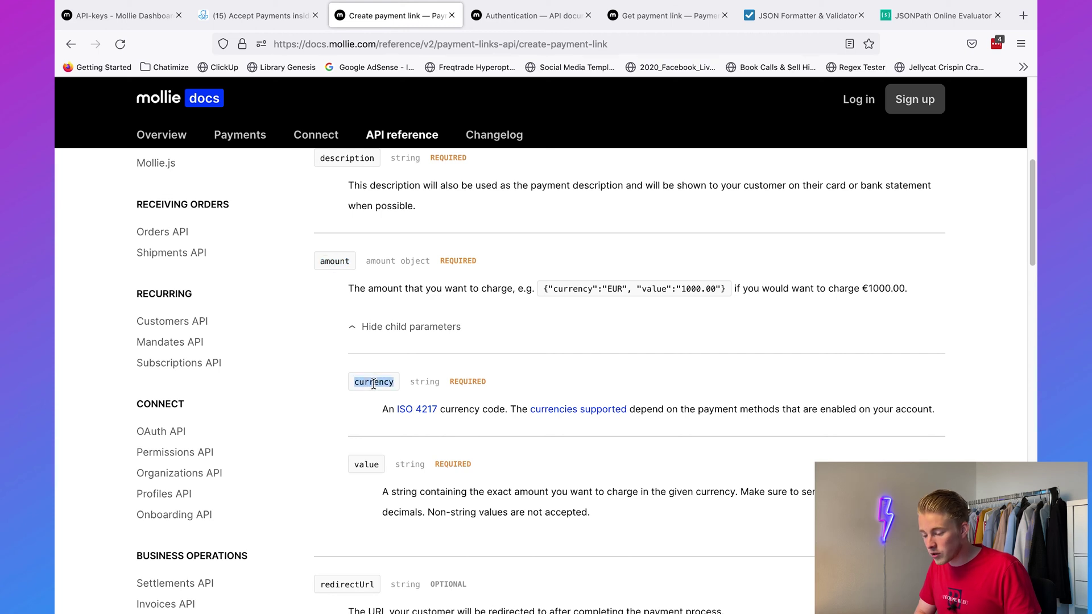
{"action": "double_click", "coordinate": [361, 465]}
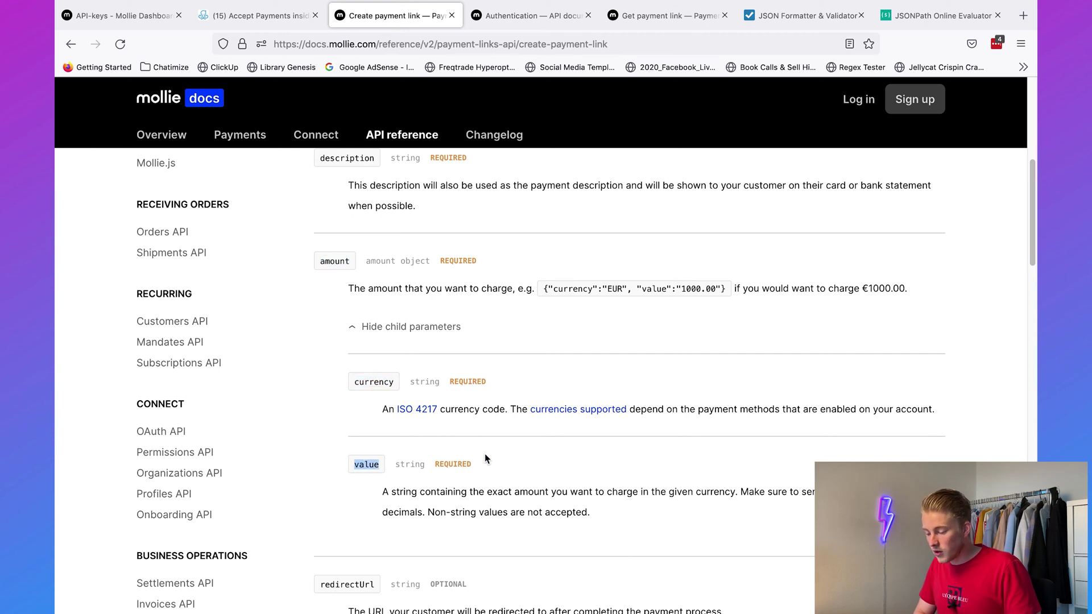
{"action": "left_click", "coordinate": [485, 455]}
Step: Add an "amount" key to the ManyChat request body with an empty nested JSON object on separate lines as its value
{"action": "left_click", "coordinate": [240, 22]}
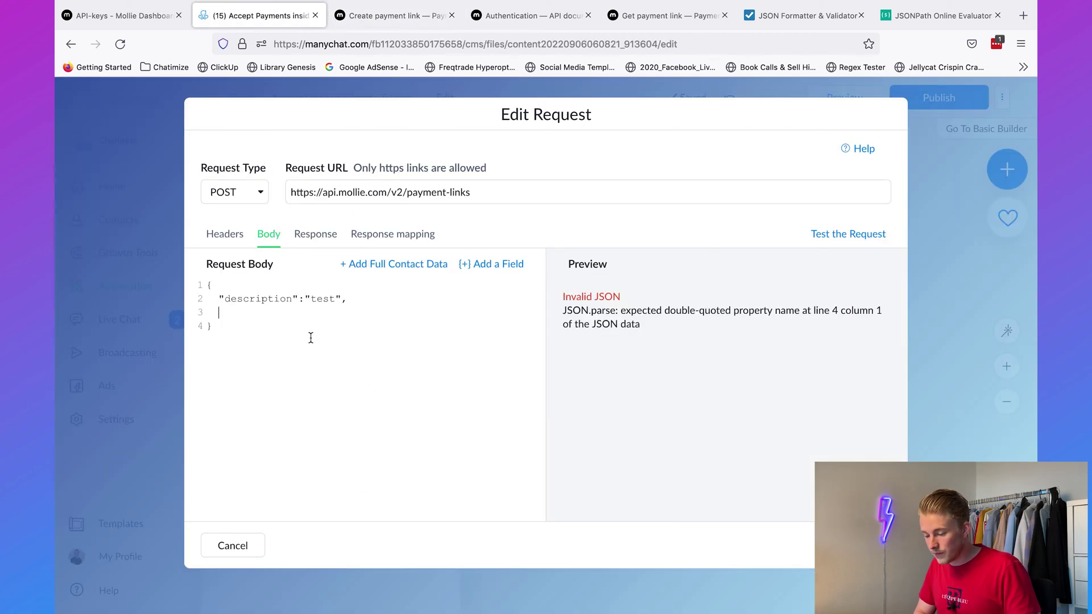
{"action": "type", "text": "amount"}
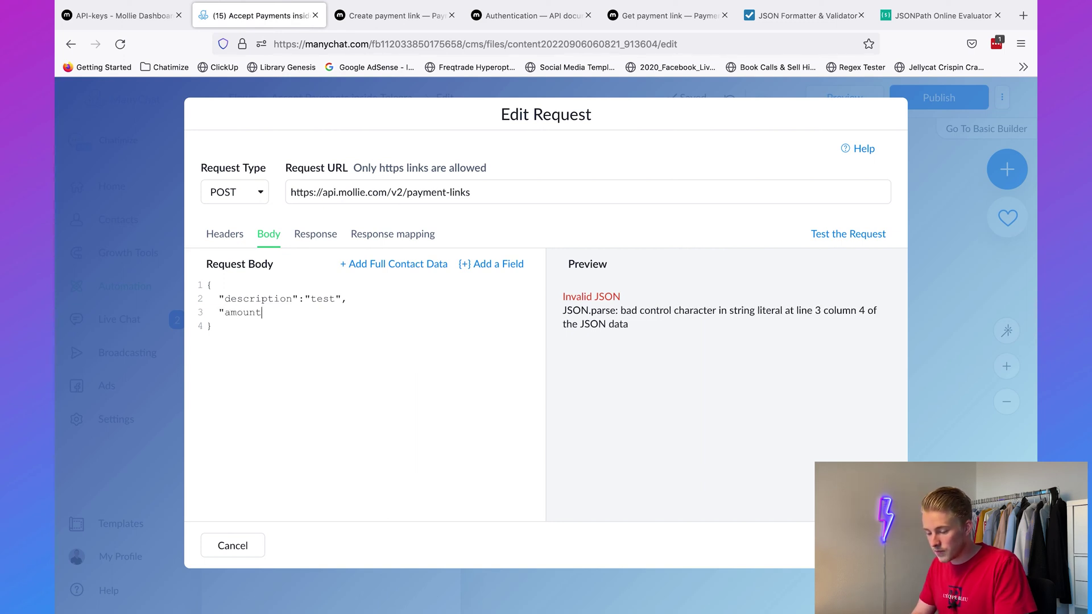
{"action": "type", "text": "\":"}
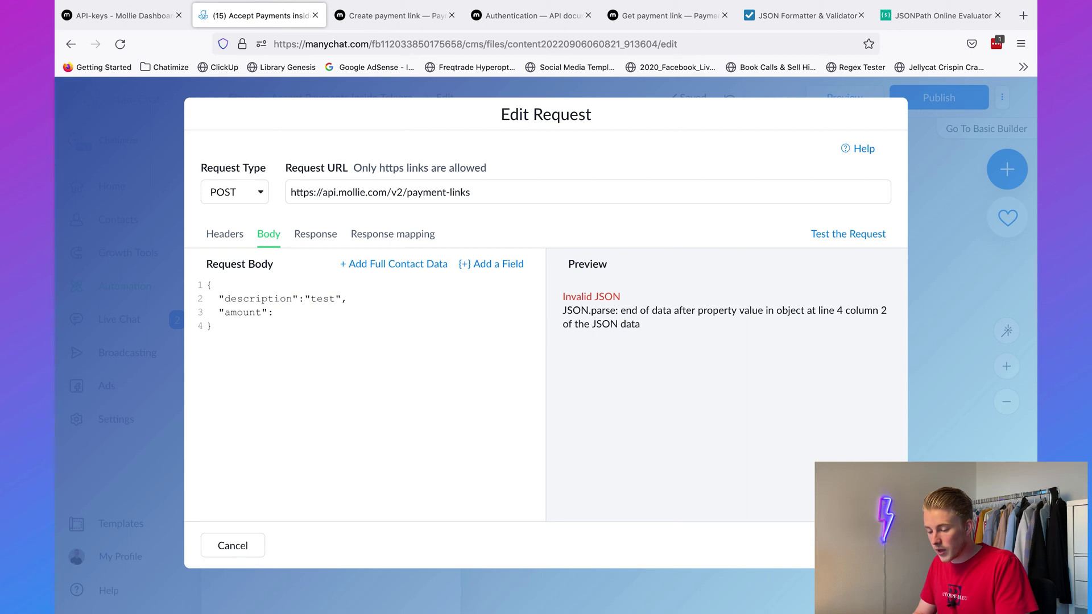
{"action": "key", "text": "Return"}
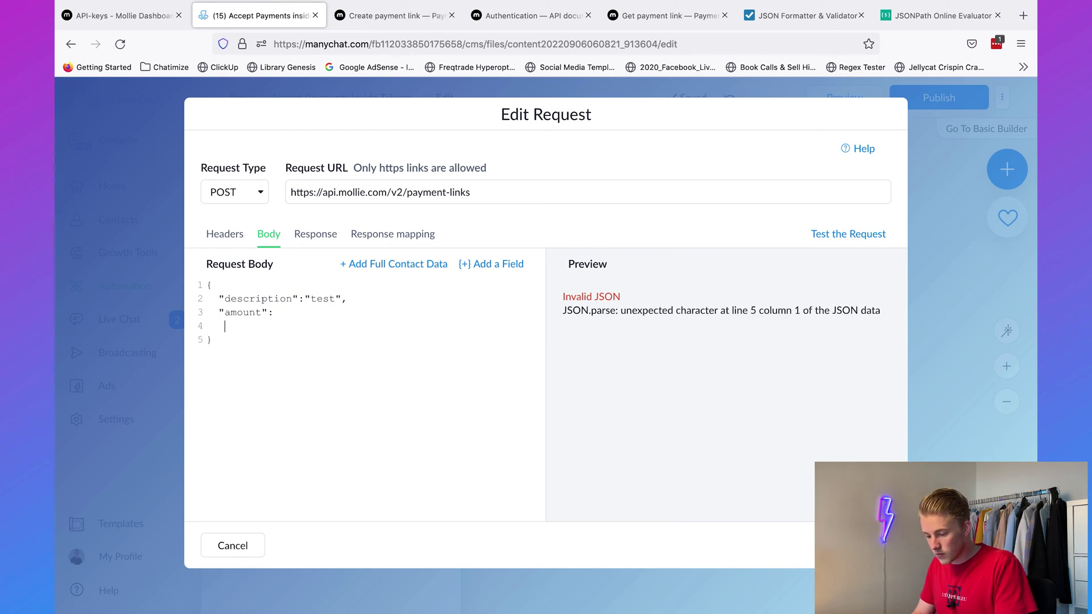
{"action": "type", "text": "{"}
{"action": "key", "text": "Return"}
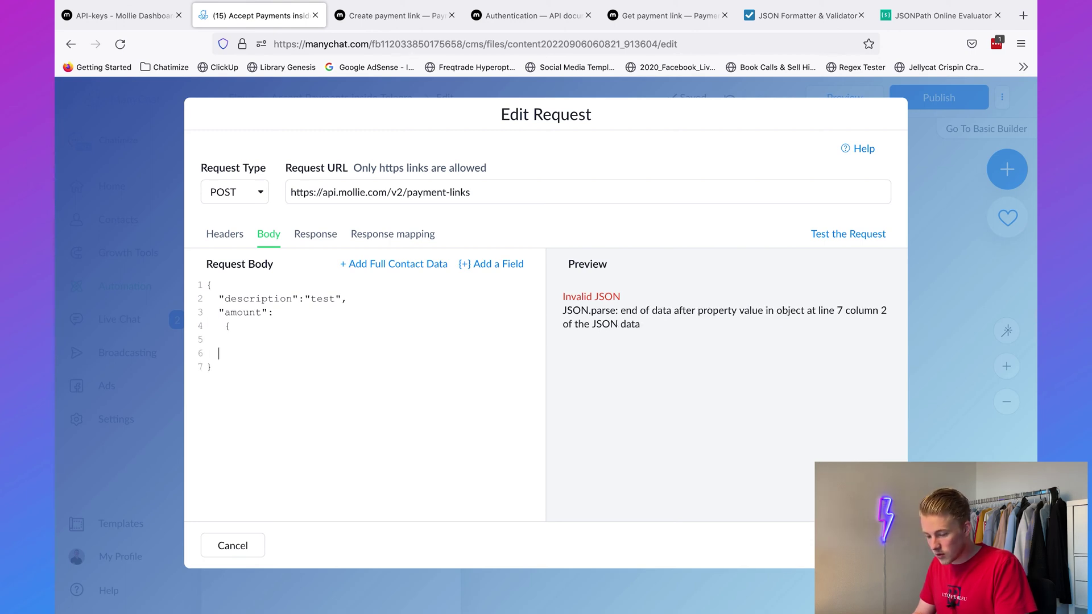
{"action": "type", "text": "}"}
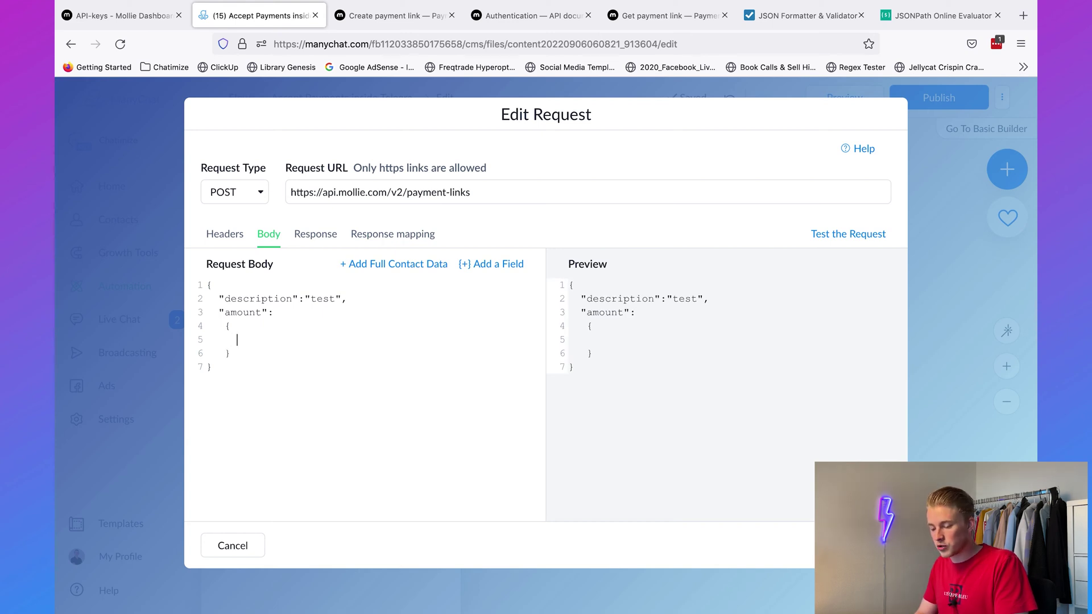
Step: Add "currency":"EUR" and "value":"100.00" to the request body's amount object, following Mollie's Create payment link documentation
{"action": "left_click", "coordinate": [375, 19]}
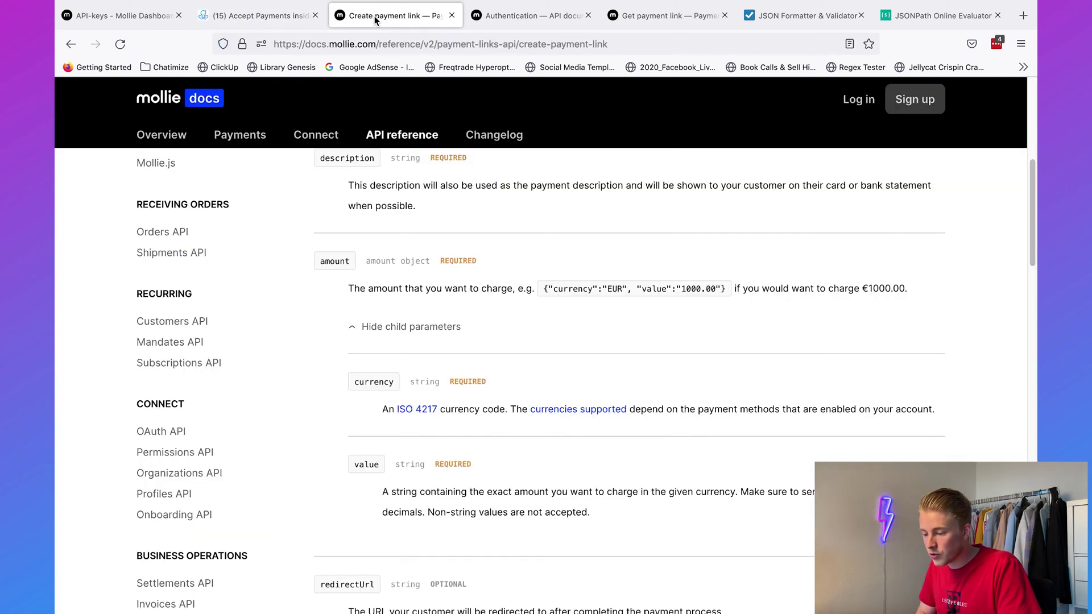
{"action": "left_click", "coordinate": [258, 15]}
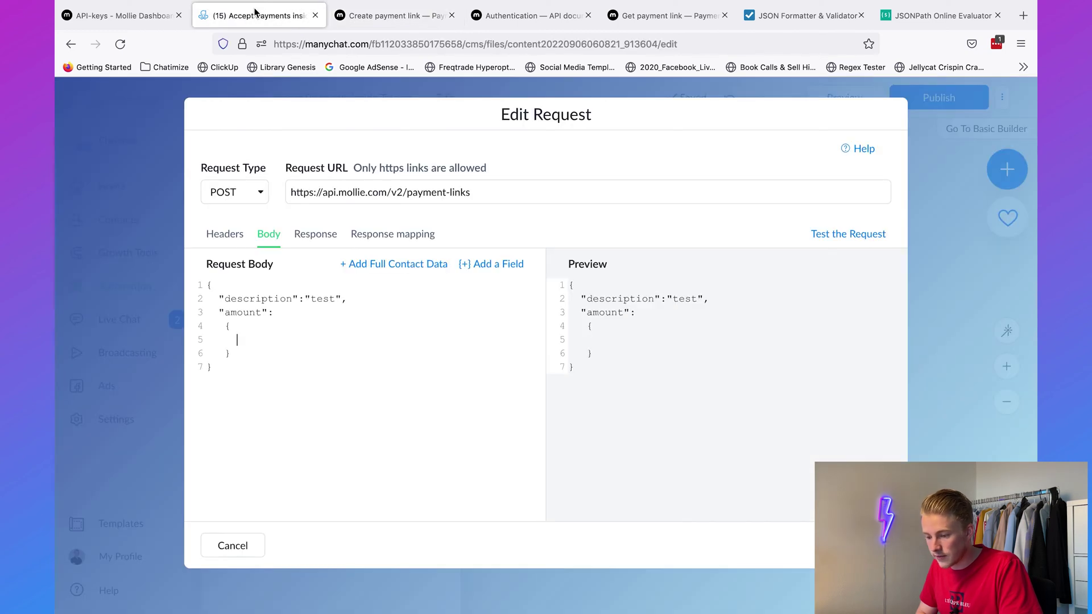
{"action": "type", "text": "\"curren"}
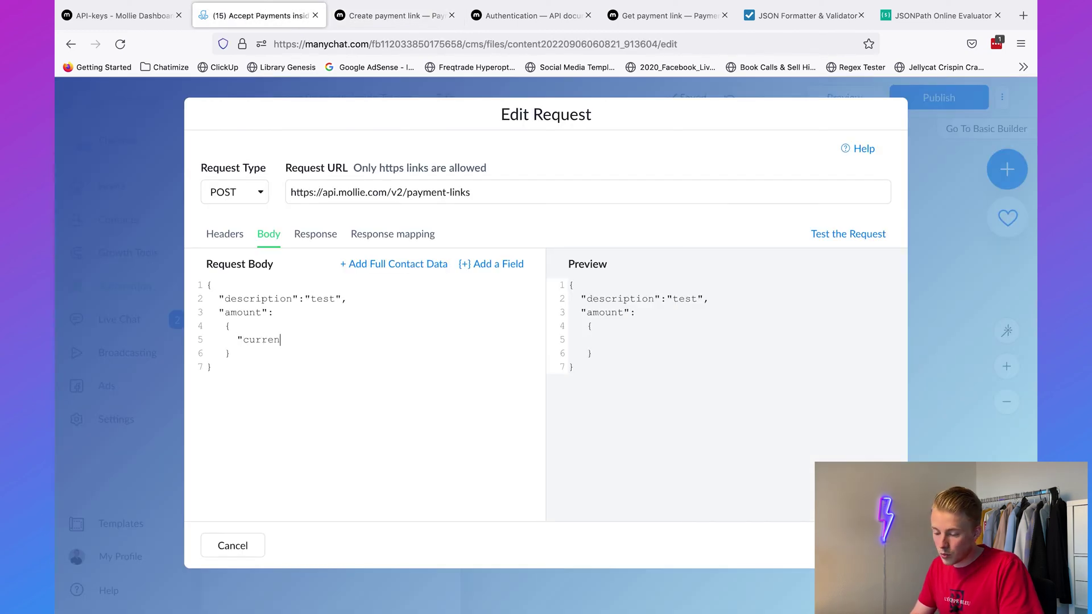
{"action": "type", "text": "cy\":\"EUR"}
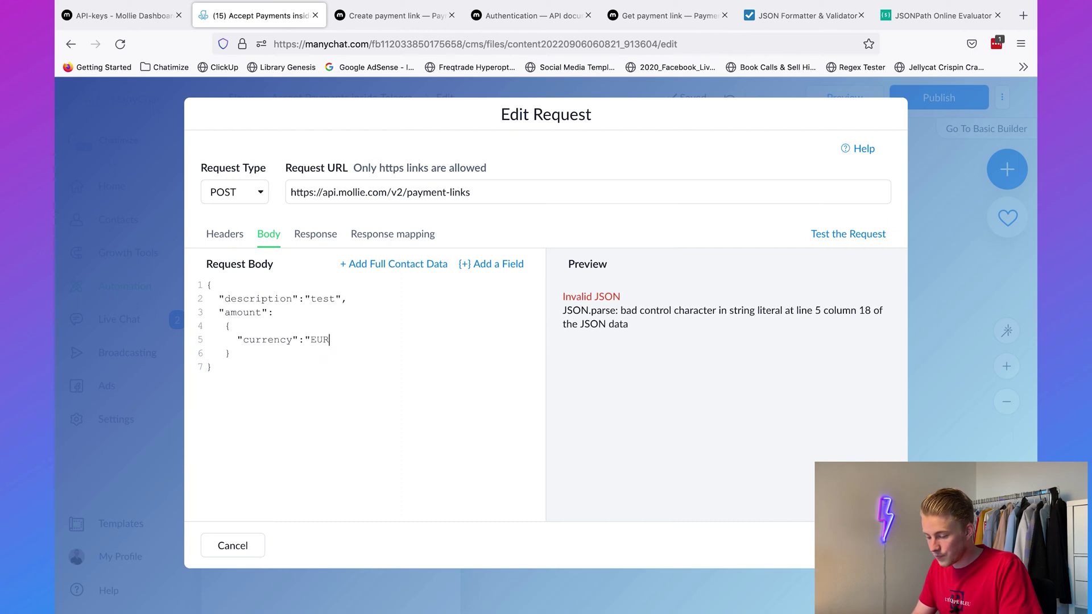
{"action": "type", "text": "\","}
{"action": "key", "text": "Return"}
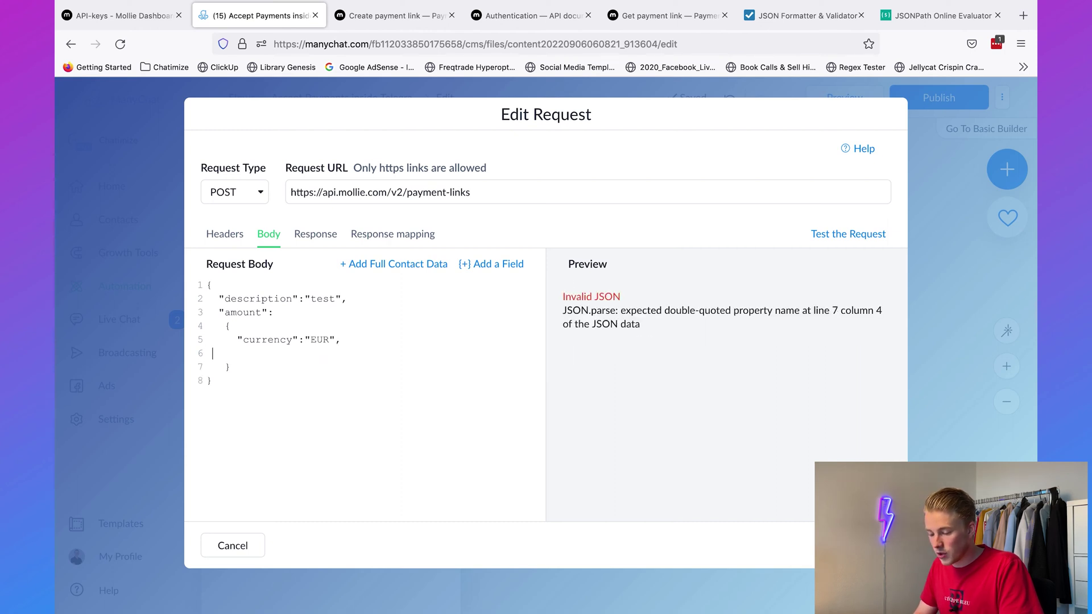
{"action": "type", "text": "\"value"}
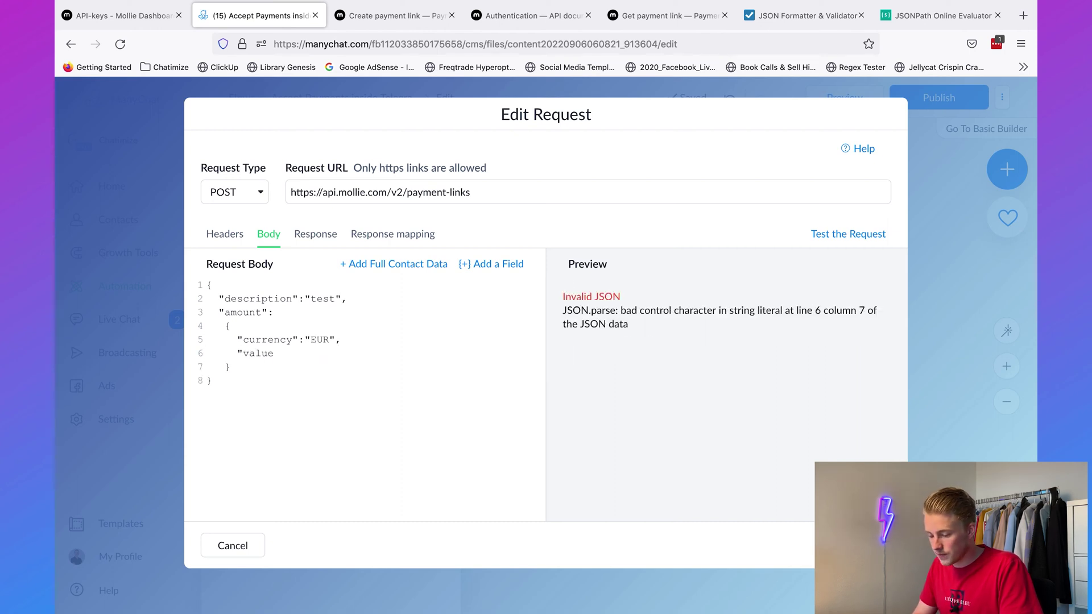
{"action": "type", "text": "\":\"100."}
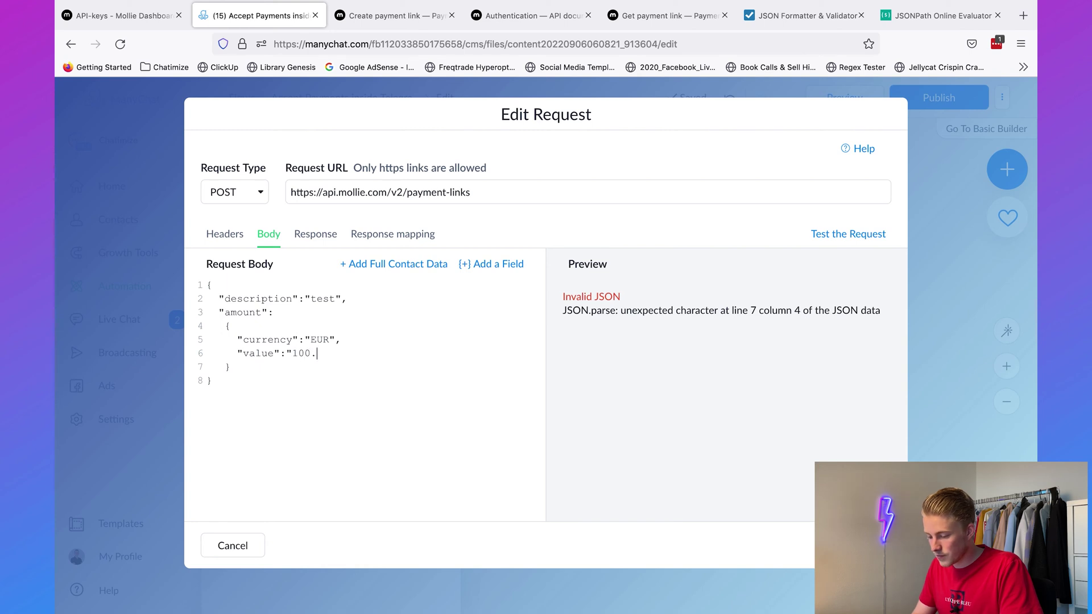
{"action": "type", "text": "00\""}
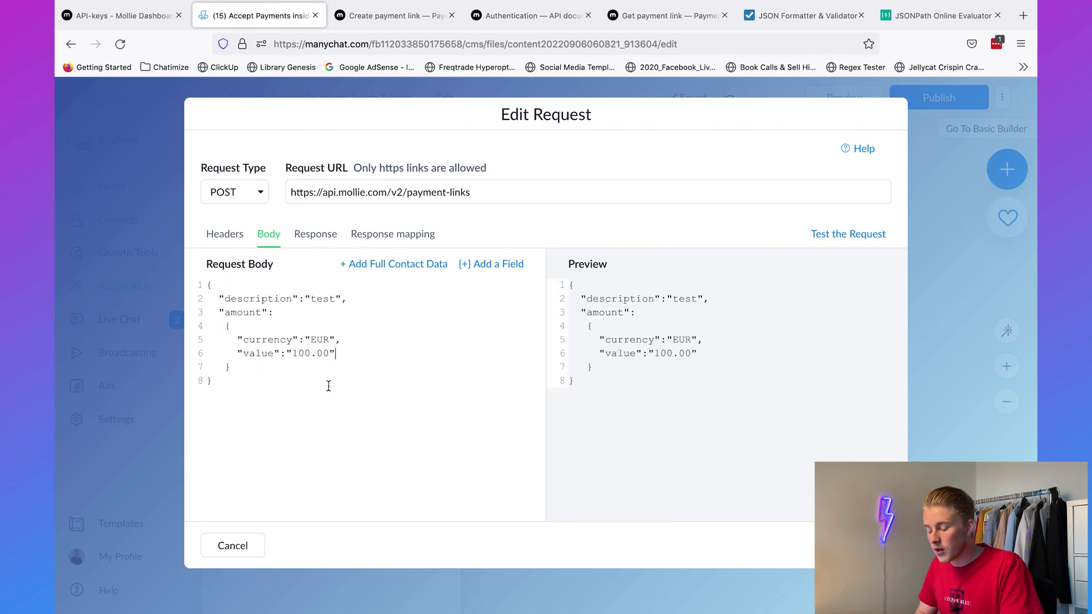
{"action": "left_click_drag", "start_coordinate": [288, 353], "coordinate": [351, 354]}
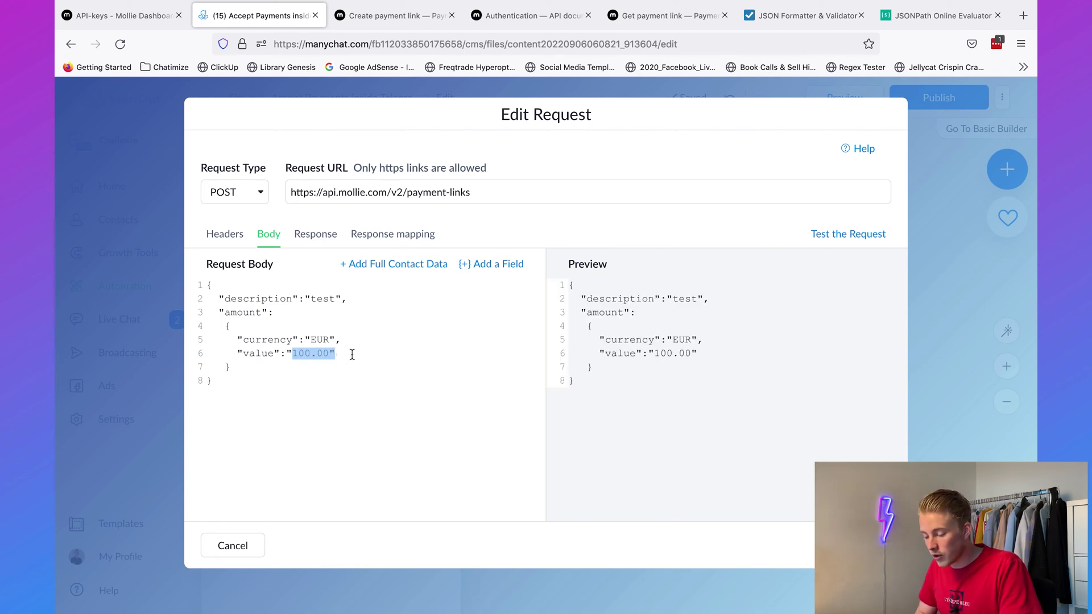
{"action": "left_click", "coordinate": [330, 354]}
{"action": "double_click", "coordinate": [282, 341]}
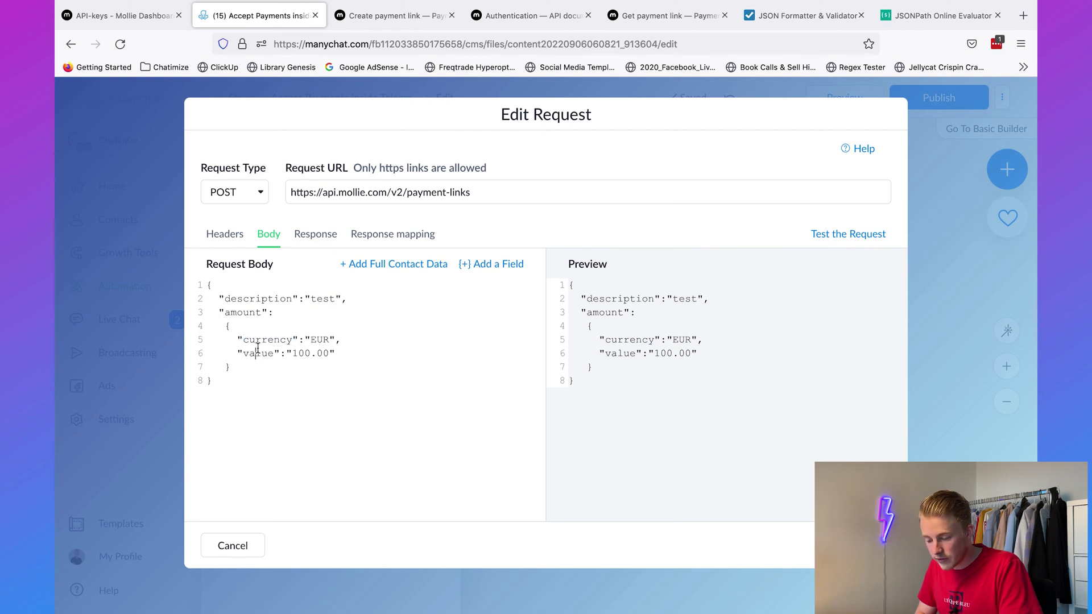
{"action": "double_click", "coordinate": [257, 354]}
{"action": "left_click", "coordinate": [294, 353]}
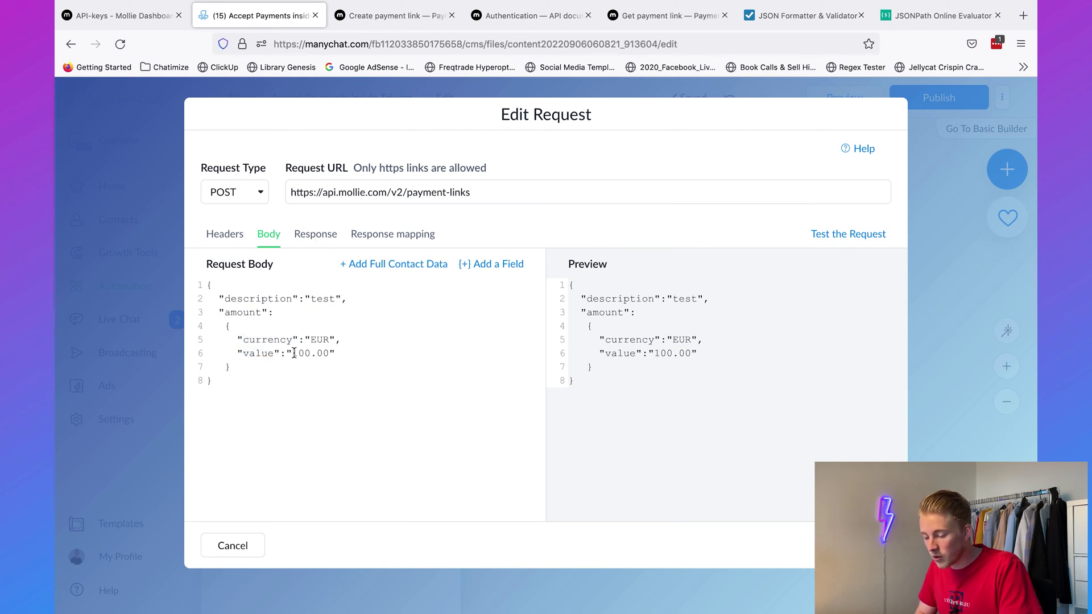
{"action": "key", "text": "Left"}
{"action": "key", "text": "Left"}
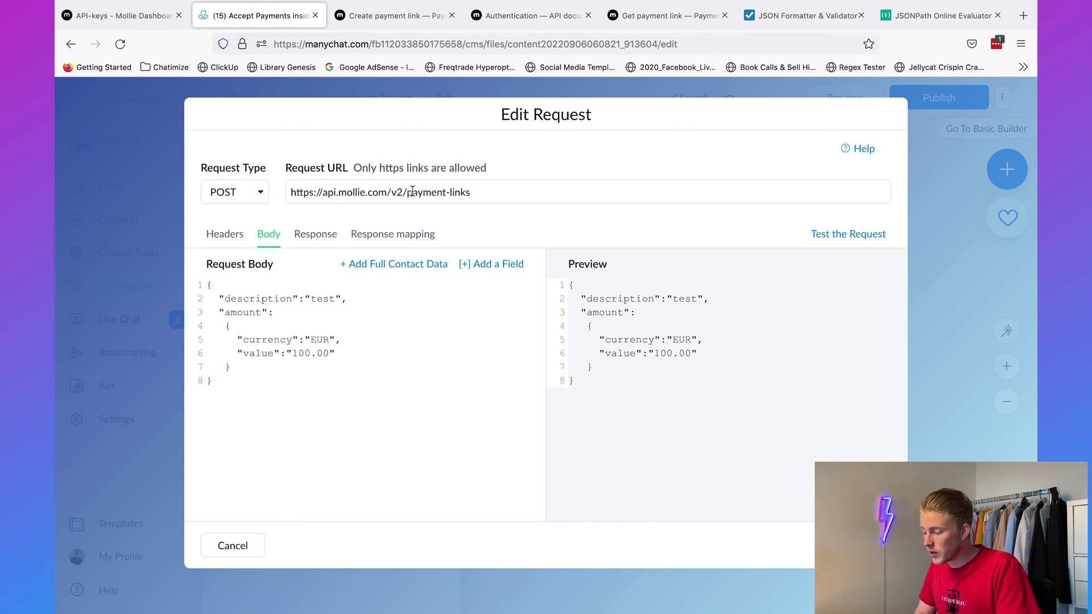
Step: Test the payment-links request, check its response status and save the external request
{"action": "left_click", "coordinate": [828, 244]}
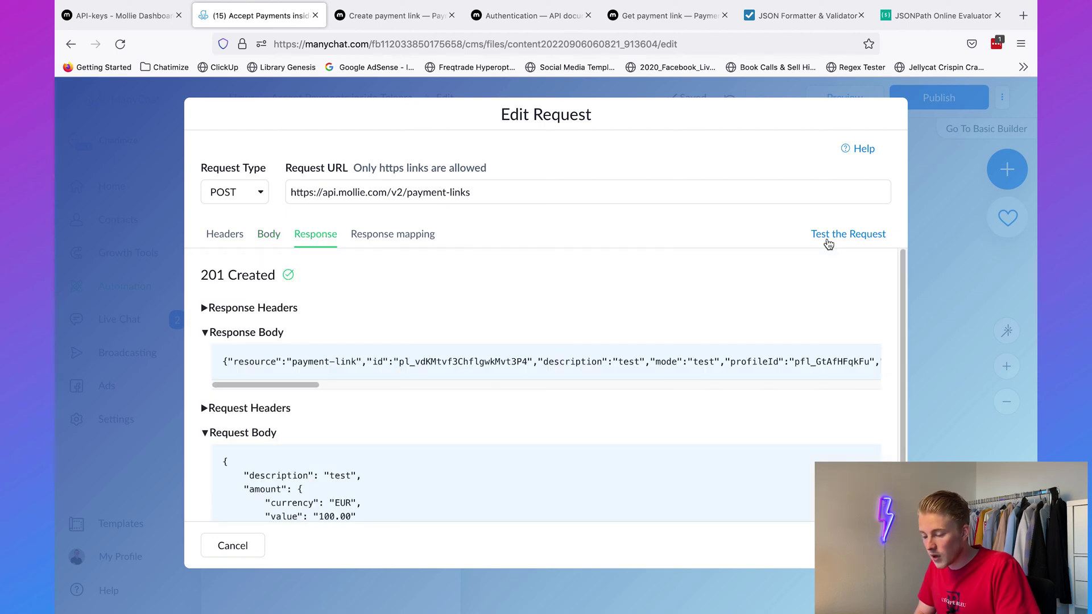
{"action": "left_click_drag", "start_coordinate": [202, 276], "coordinate": [285, 276]}
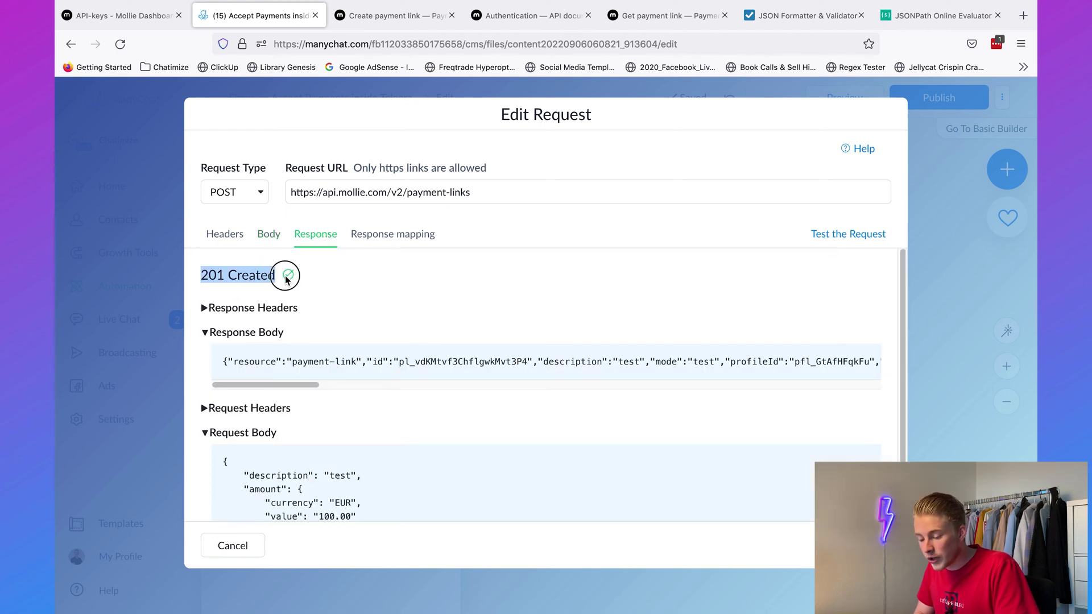
{"action": "double_click", "coordinate": [251, 277]}
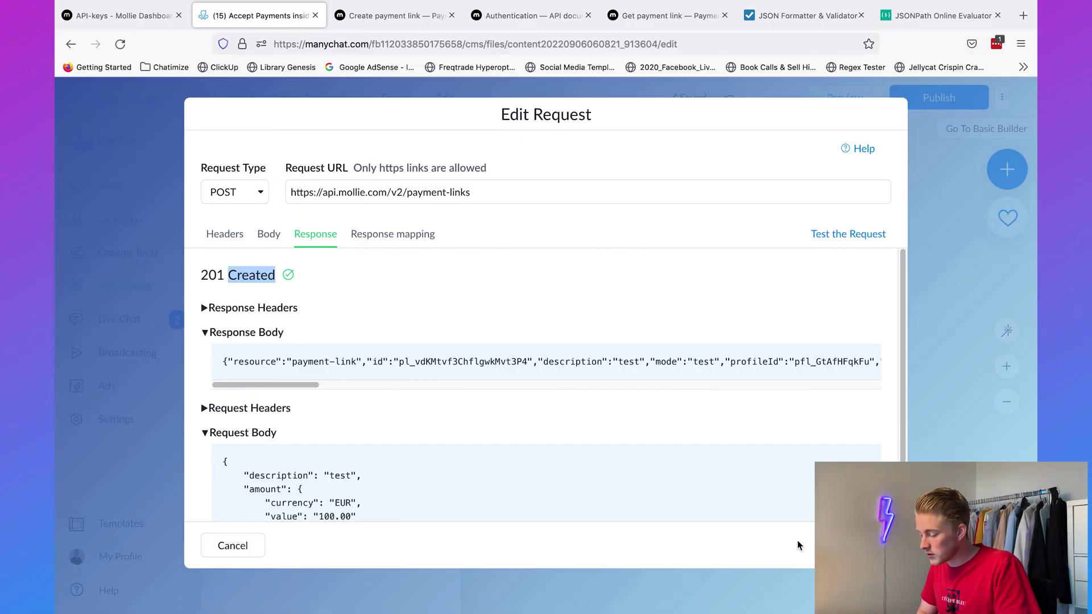
{"action": "left_click", "coordinate": [858, 546]}
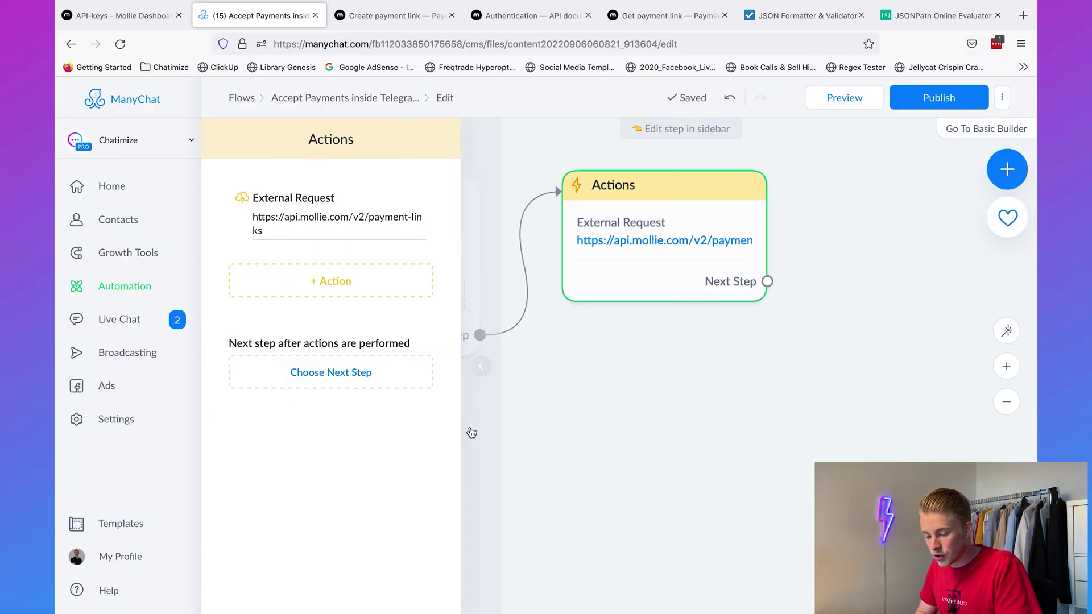
Step: Open the ManyChat settings in a separate browser tab and show the custom user fields
{"action": "right_click", "coordinate": [142, 418]}
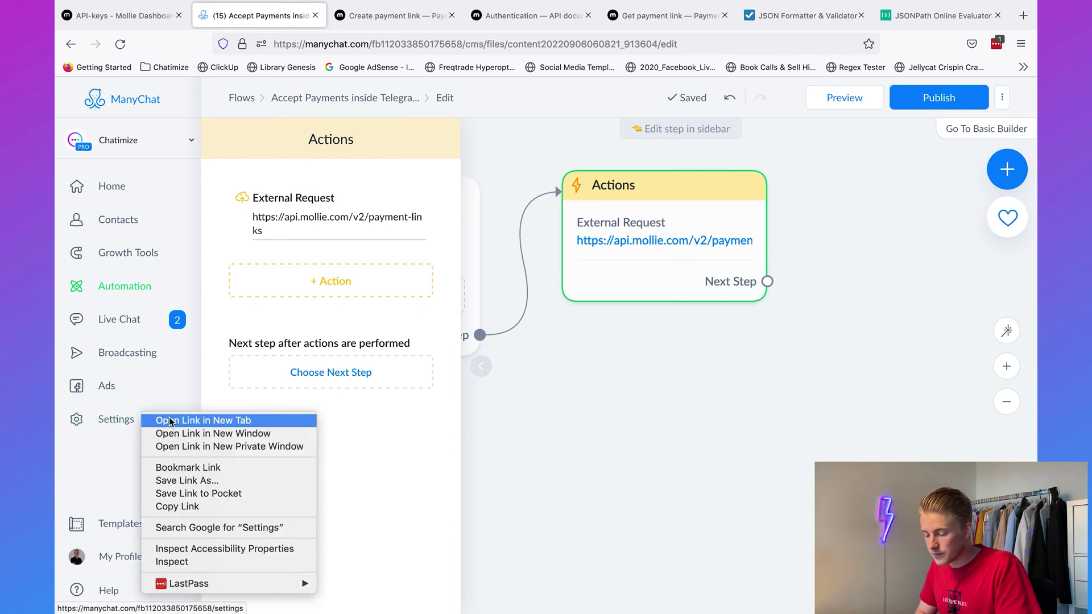
{"action": "left_click", "coordinate": [169, 421]}
{"action": "left_click", "coordinate": [329, 17]}
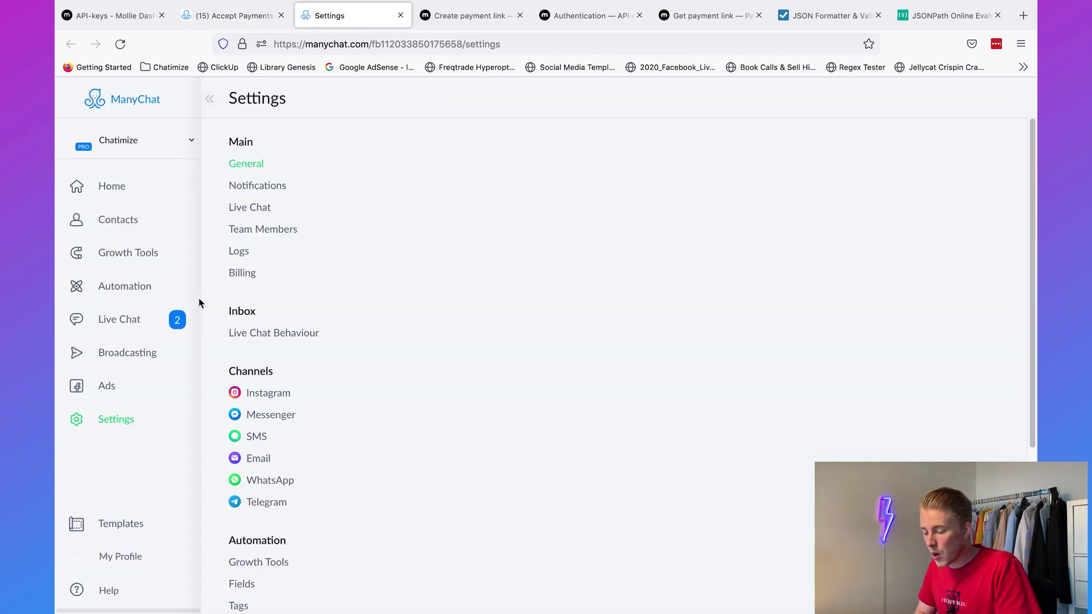
{"action": "scroll", "coordinate": [275, 415], "scroll_direction": "down", "scroll_amount": 3}
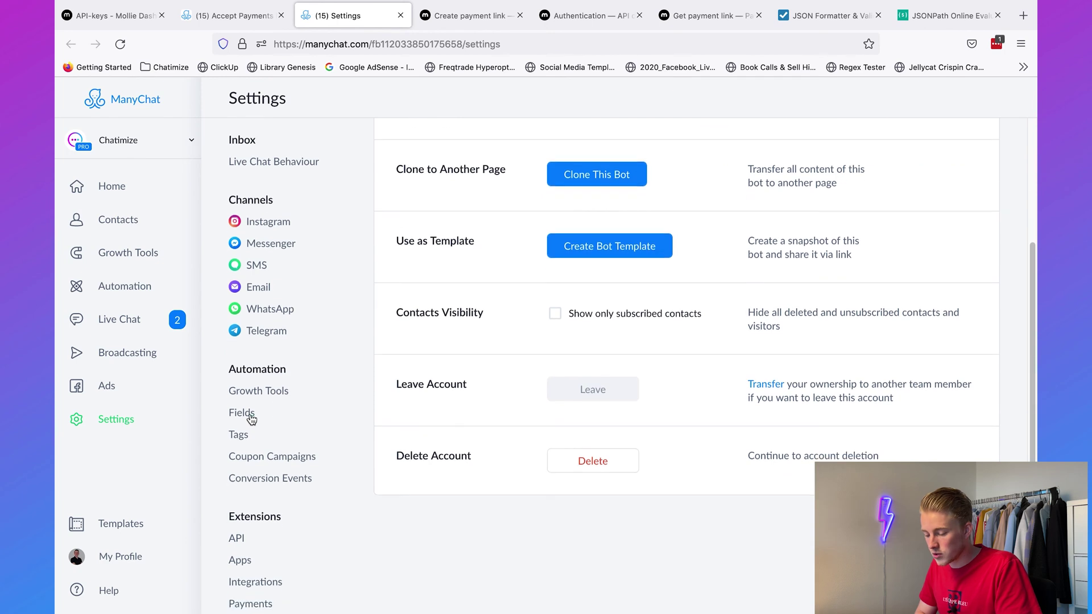
{"action": "left_click", "coordinate": [251, 419]}
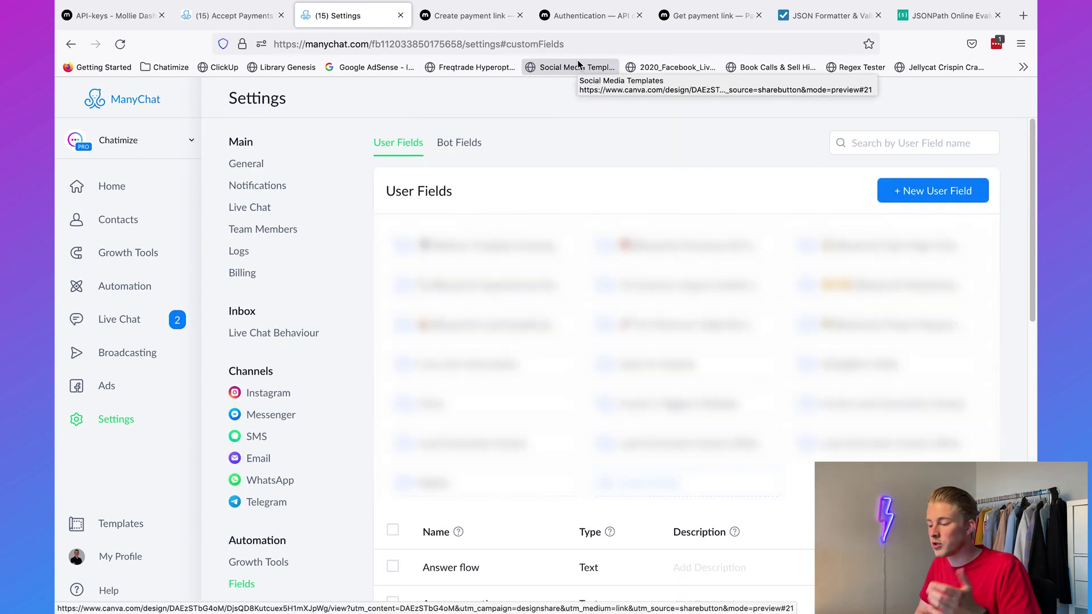
Step: Examine the Response section of Mollie's Create payment link documentation to learn what the request returns
{"action": "left_click", "coordinate": [472, 25]}
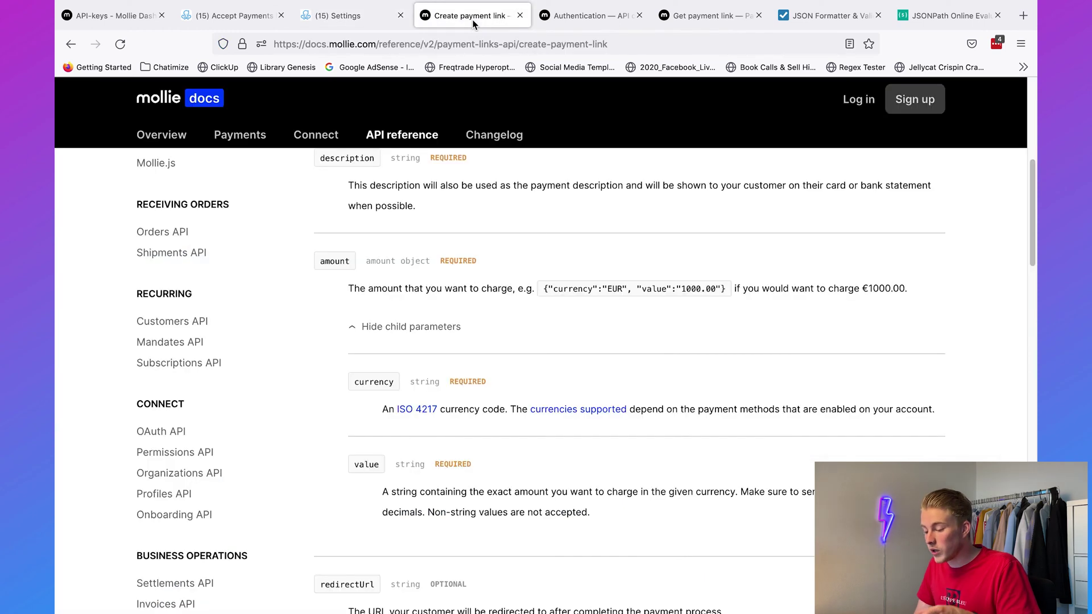
{"action": "scroll", "coordinate": [518, 254], "scroll_direction": "down", "scroll_amount": 6}
{"action": "scroll", "coordinate": [519, 254], "scroll_direction": "down", "scroll_amount": 10}
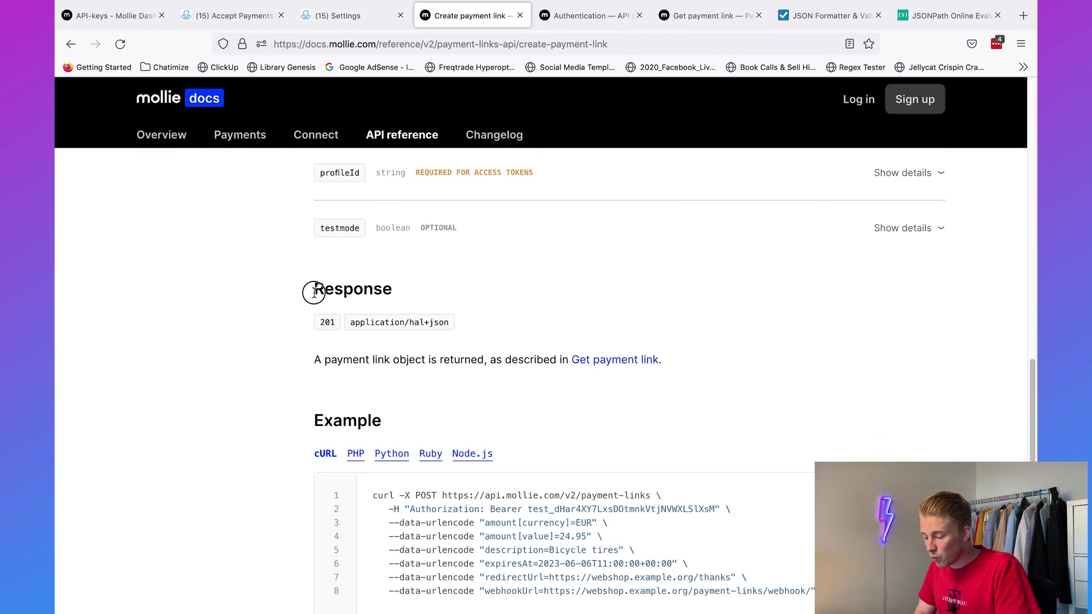
{"action": "left_click_drag", "start_coordinate": [309, 290], "coordinate": [499, 292]}
{"action": "left_click", "coordinate": [499, 292]}
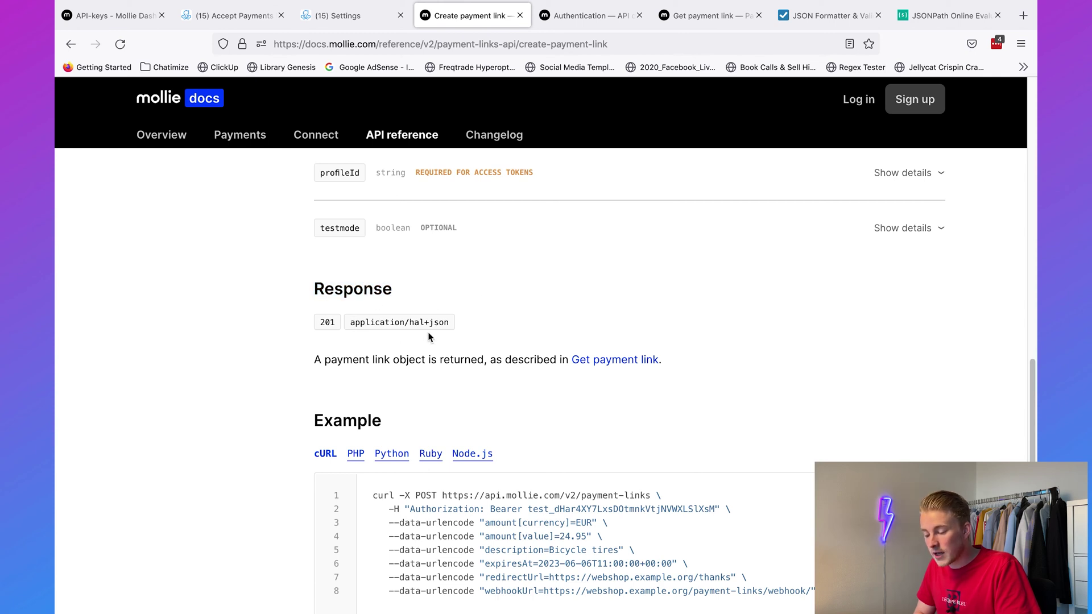
{"action": "double_click", "coordinate": [334, 361]}
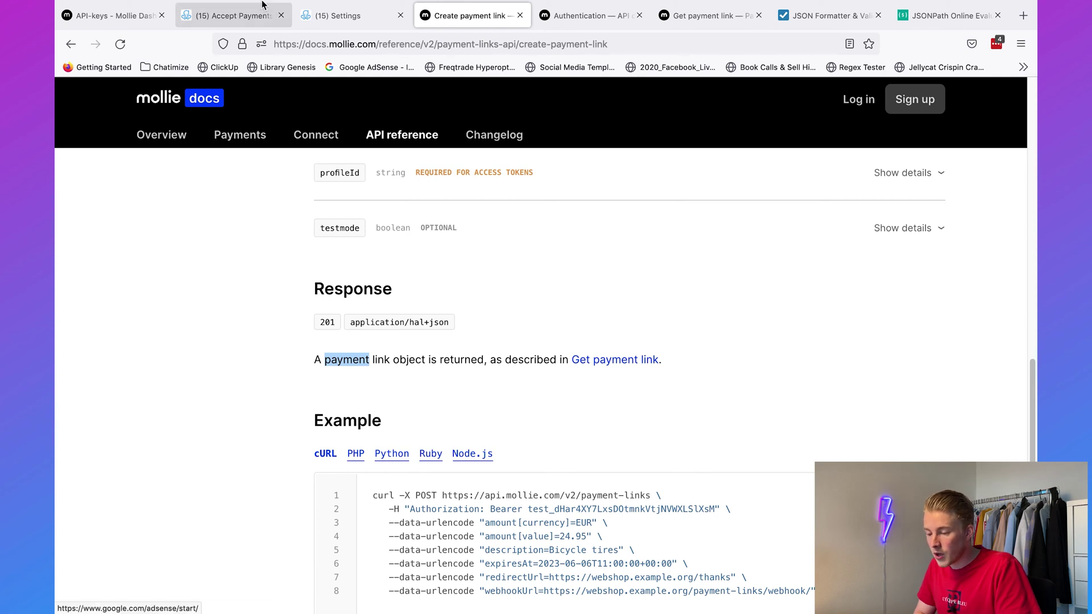
Step: Reopen the ManyChat flow's external request, test it again and copy the entire response body
{"action": "left_click", "coordinate": [234, 23]}
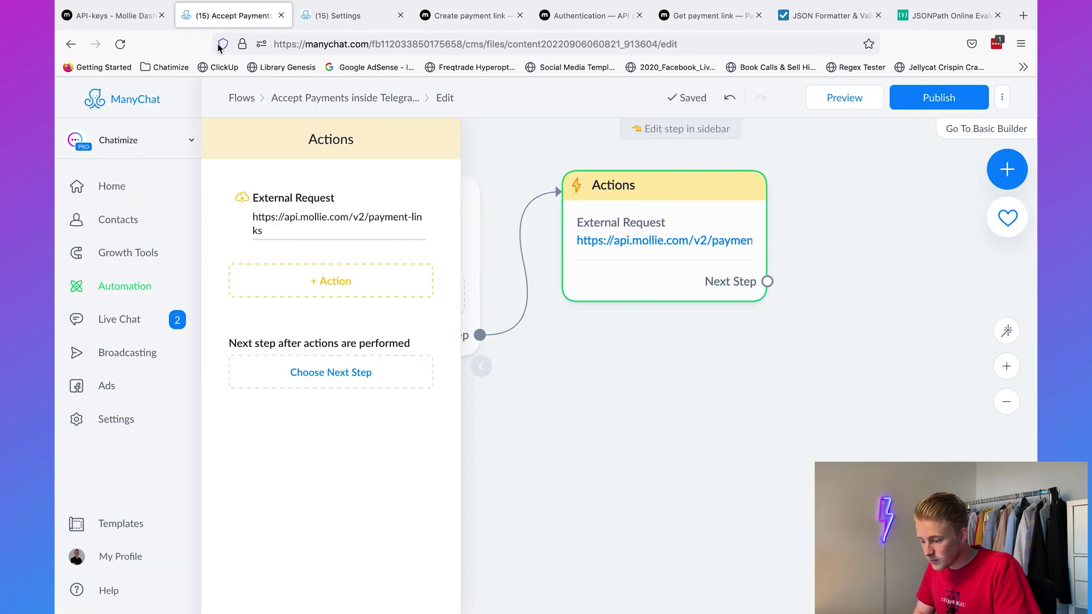
{"action": "left_click", "coordinate": [367, 218]}
{"action": "left_click", "coordinate": [851, 235]}
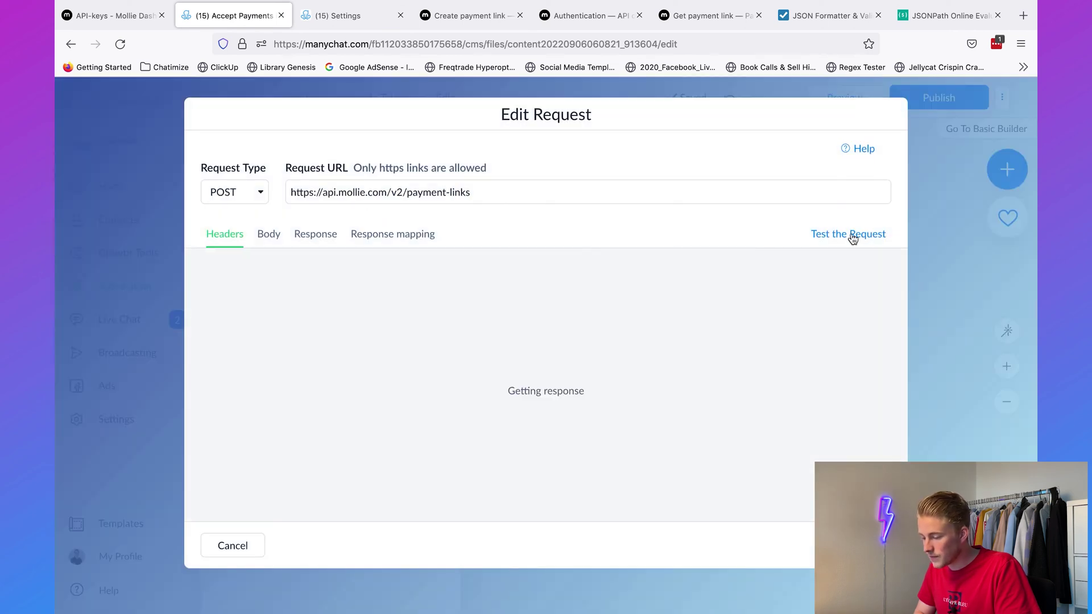
{"action": "triple_click", "coordinate": [577, 362]}
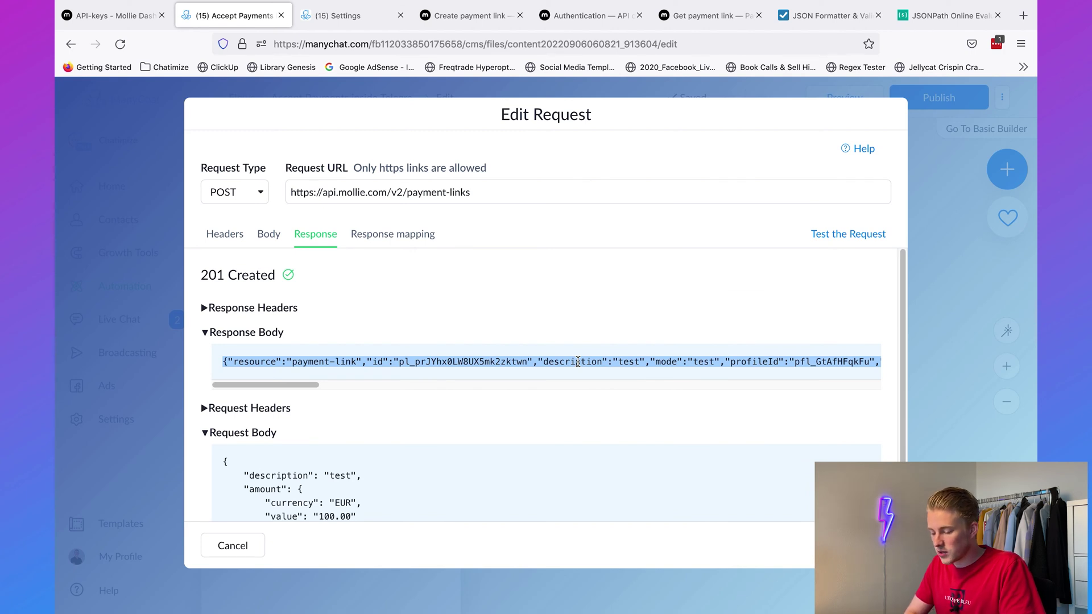
Step: Paste the copied response body into the JSON Formatter & Validator and process it
{"action": "left_click", "coordinate": [819, 17]}
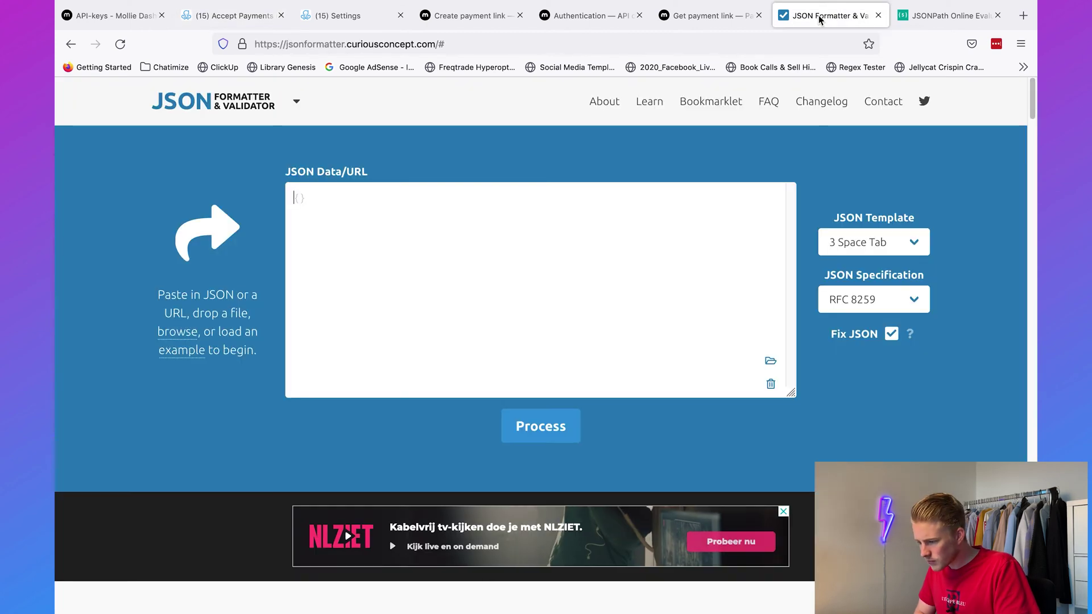
{"action": "left_click", "coordinate": [525, 212]}
{"action": "type", "text": "{\"resource\":\"payment-link\",\"id\":\"pl_prJYhx0LW8UX5mk2zktwn\",\"description\":\"test\",\"mode\":\"test\",\"profileId\":\"pfl_GtAfHFqkFu\",\"amount\":{\"value\":\"100.00\",\"currency\":\"EUR\"},\"webhookUrl\":null,\"redirectUrl\":null,\"createdAt\":\"2022-09-06T06:15:21+00:00\",\"paidAt\":null,\"updatedAt\":null,\"expiresAt\":null,\"_links\":{\"self\":{\"href\":\"https://api.mollie.com/v2/payment-links/pl_prJYhx0LW8UX5mk2zktwn\",\"type\":\"application/hal+json\"},\"paymentLink\":{\"href\":\"https://paymentlink.mollie.com/payment/prJYhx0LW8UX5mk2zktwn/\",\"type\":\"text/html\"},\"documentation\":{\"href\":\"https://docs.mollie.com/reference/v2/payment-links-api/create-payment-link\",\"type\":\"text/html\"}}}"}
{"action": "left_click", "coordinate": [541, 428]}
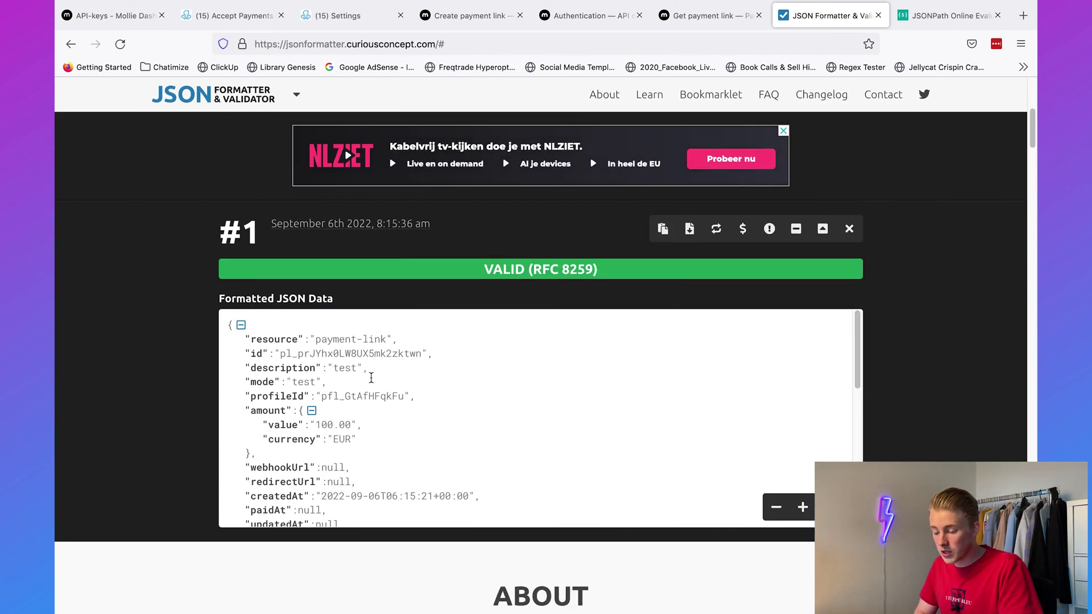
Step: Copy the complete formatted JSON and replace the sample input in the JSONPath Online Evaluator with it
{"action": "scroll", "coordinate": [371, 378], "scroll_direction": "down", "scroll_amount": 8}
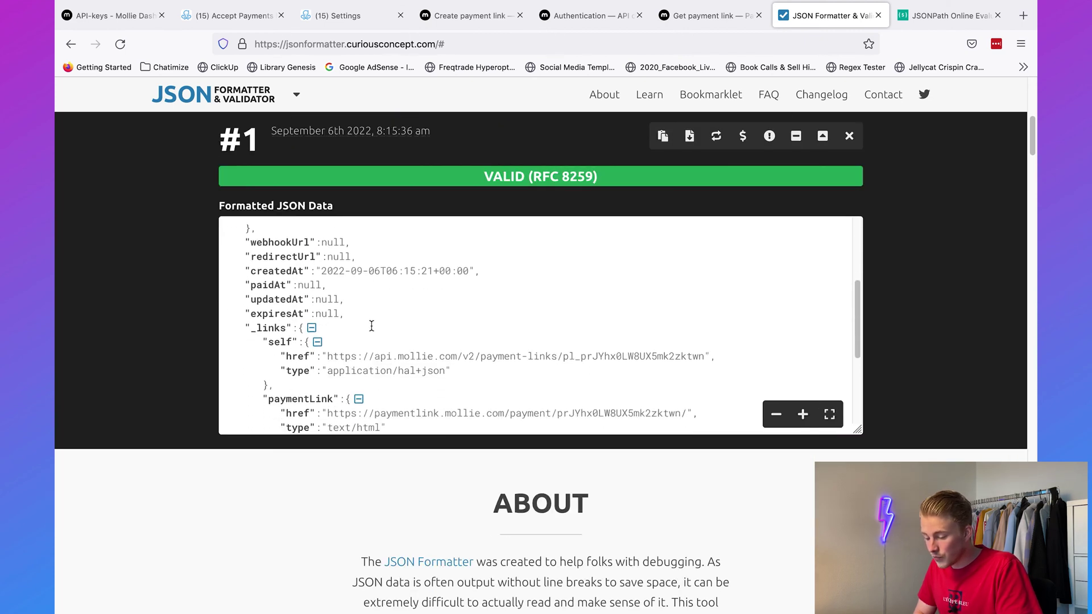
{"action": "scroll", "coordinate": [371, 326], "scroll_direction": "down", "scroll_amount": 5}
{"action": "scroll", "coordinate": [371, 326], "scroll_direction": "up", "scroll_amount": 10}
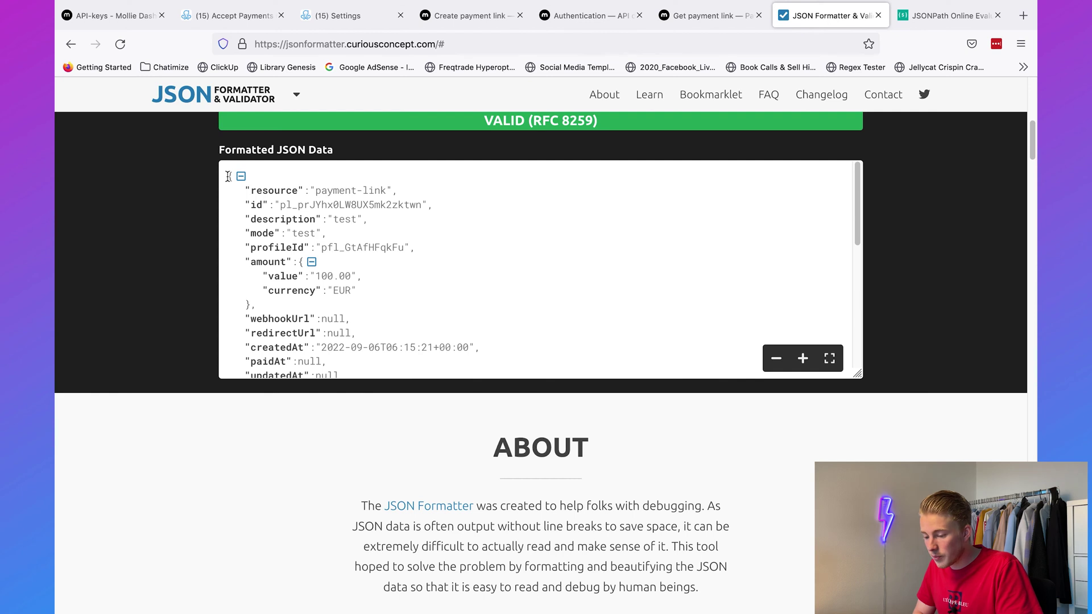
{"action": "left_click_drag", "start_coordinate": [227, 176], "coordinate": [357, 442]}
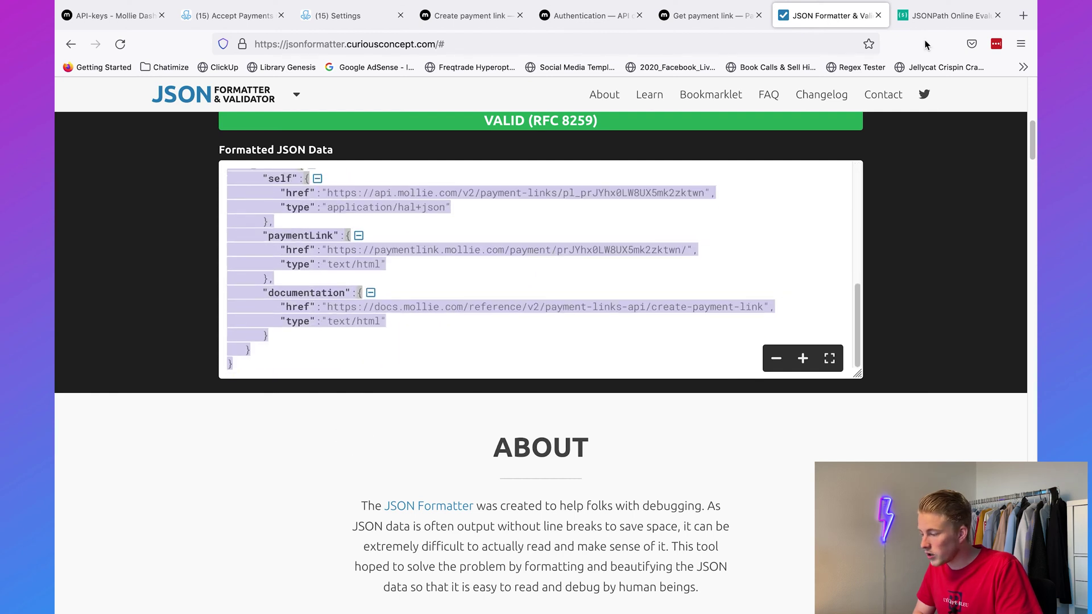
{"action": "left_click", "coordinate": [918, 23]}
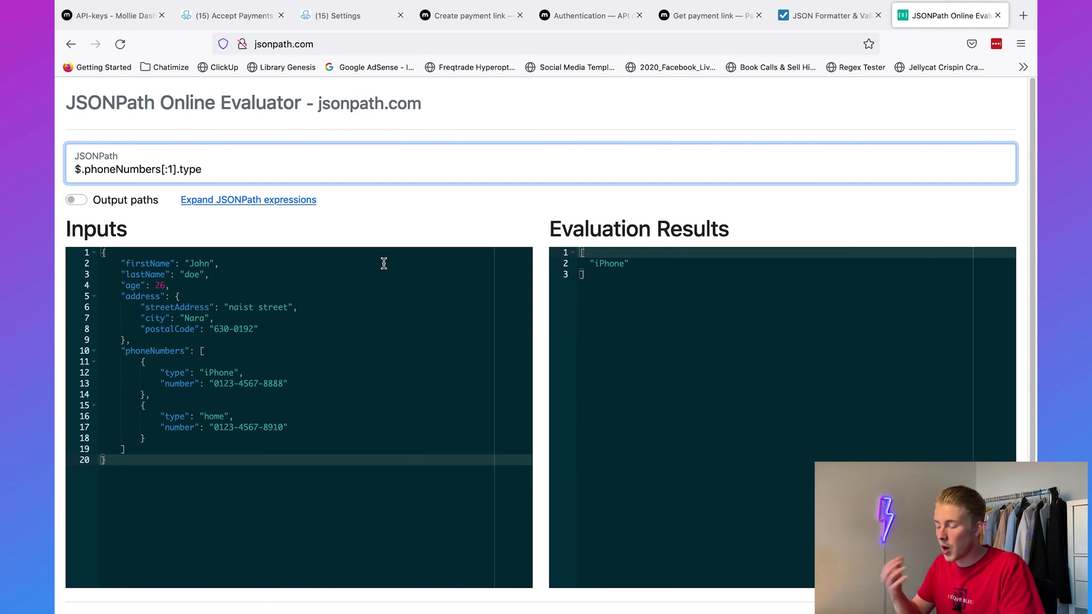
{"action": "left_click", "coordinate": [343, 378]}
{"action": "key", "text": "ctrl+a"}
{"action": "key", "text": "ctrl+v"}
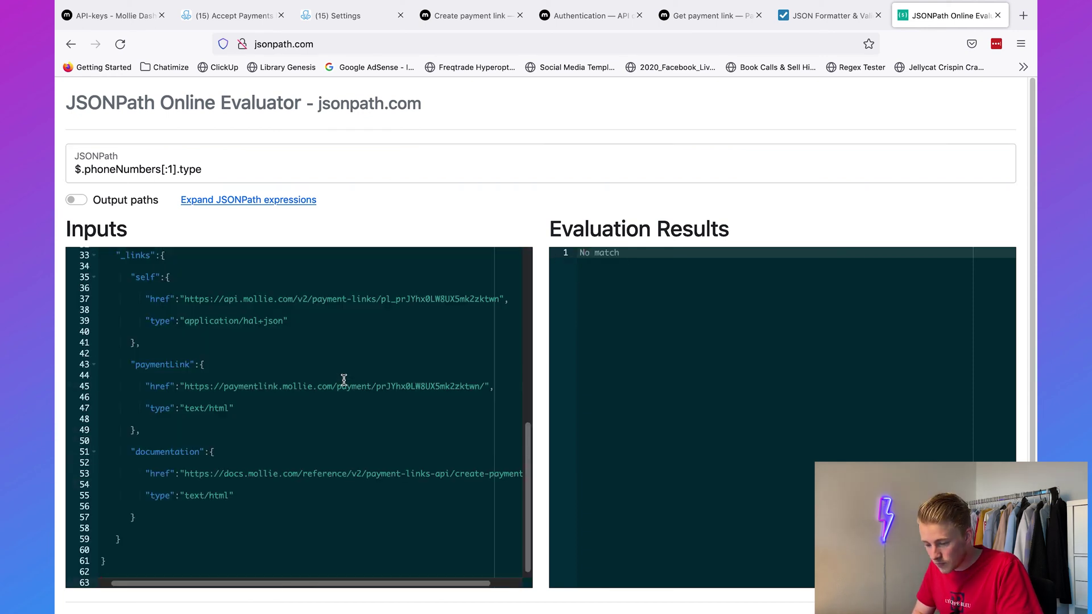
{"action": "scroll", "coordinate": [210, 285], "scroll_direction": "up", "scroll_amount": 7}
{"action": "scroll", "coordinate": [210, 285], "scroll_direction": "down", "scroll_amount": 7}
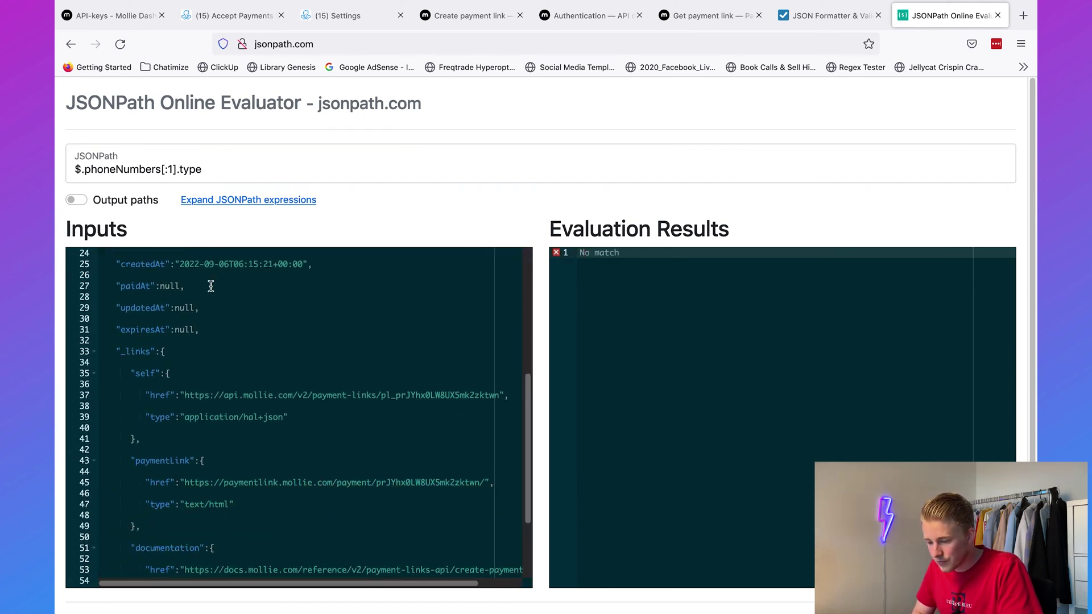
Step: Examine the pasted JSON response in the JSONPath Online Evaluator, focusing on the id and the paymentLink entry under _links
{"action": "scroll", "coordinate": [210, 285], "scroll_direction": "up", "scroll_amount": 10}
{"action": "left_click", "coordinate": [210, 285]}
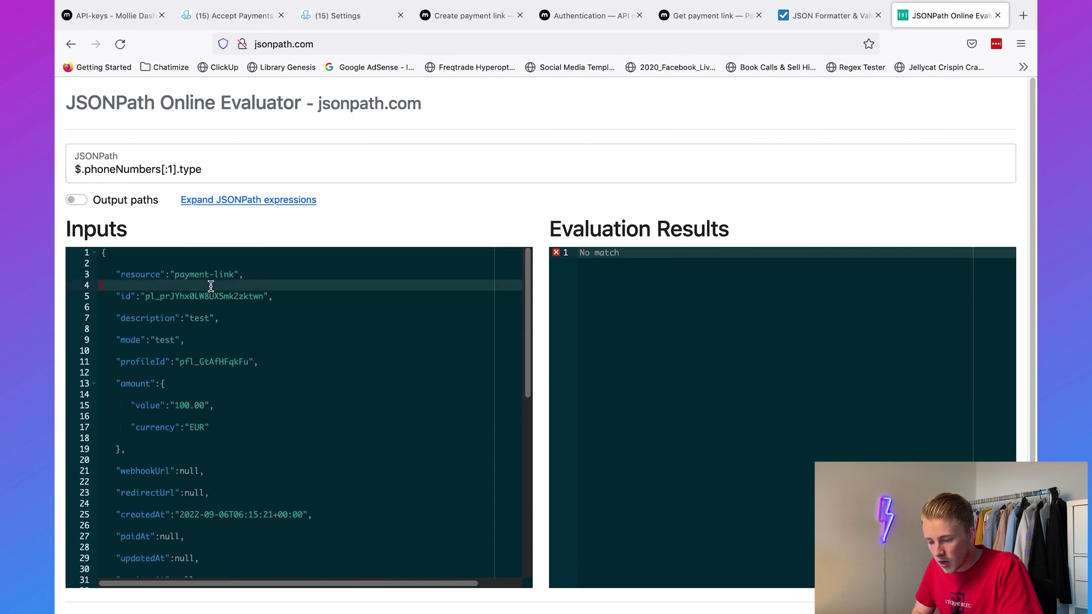
{"action": "left_click", "coordinate": [151, 274]}
{"action": "left_click", "coordinate": [130, 296]}
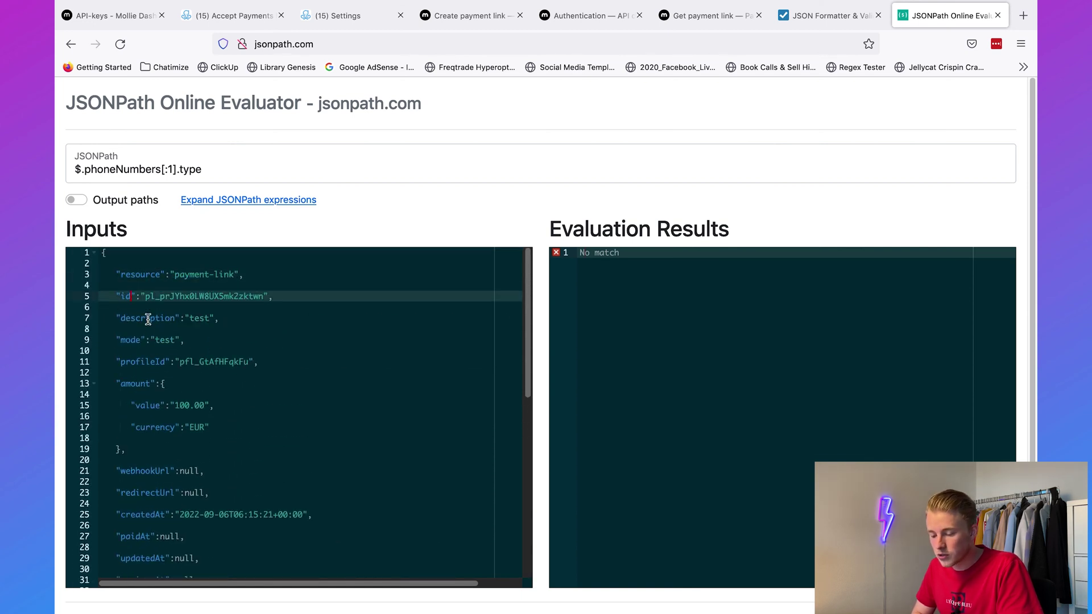
{"action": "left_click", "coordinate": [150, 318]}
{"action": "double_click", "coordinate": [130, 341]}
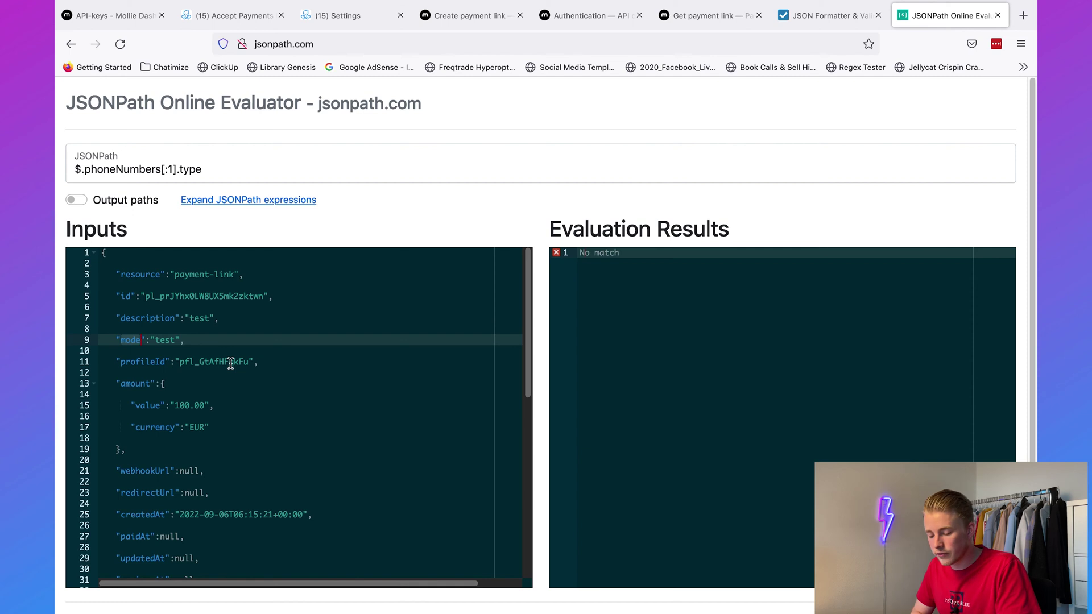
{"action": "scroll", "coordinate": [230, 363], "scroll_direction": "down", "scroll_amount": 3}
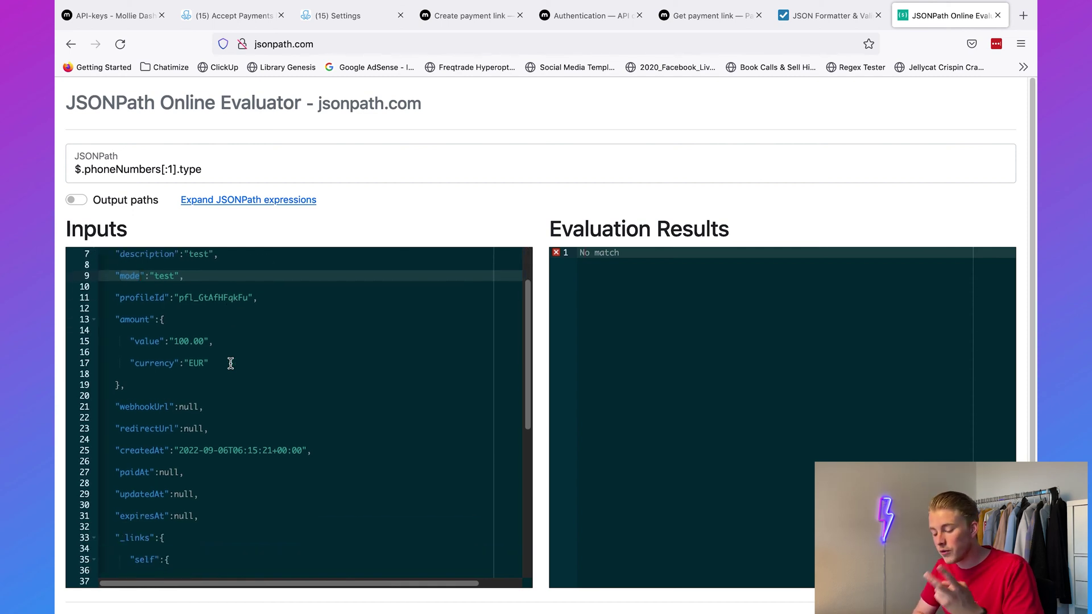
{"action": "scroll", "coordinate": [230, 363], "scroll_direction": "down", "scroll_amount": 10}
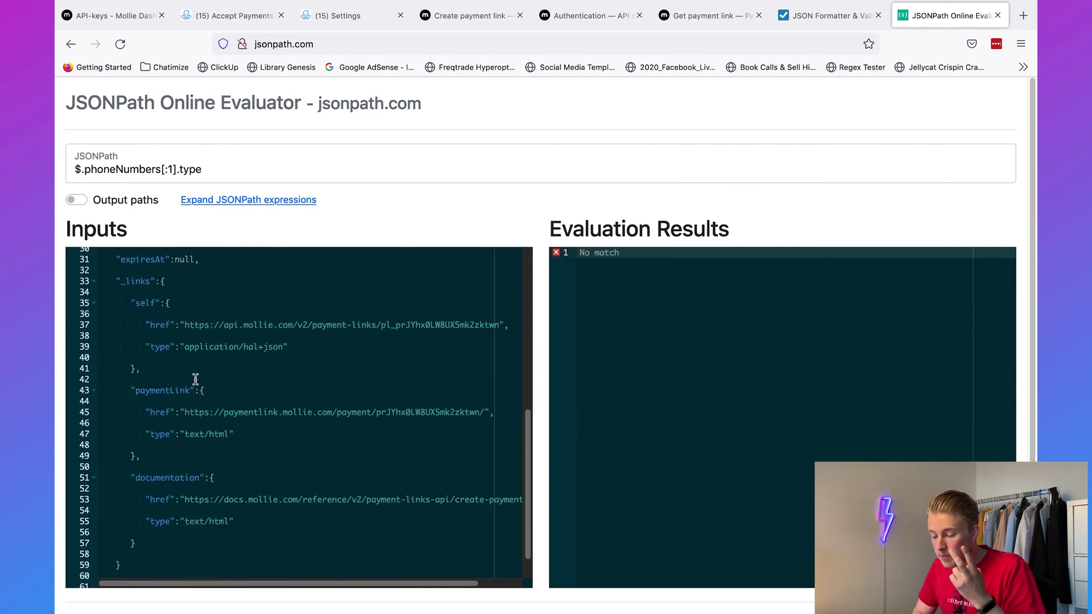
{"action": "left_click", "coordinate": [179, 382]}
{"action": "double_click", "coordinate": [171, 390]}
{"action": "scroll", "coordinate": [181, 364], "scroll_direction": "up", "scroll_amount": 15}
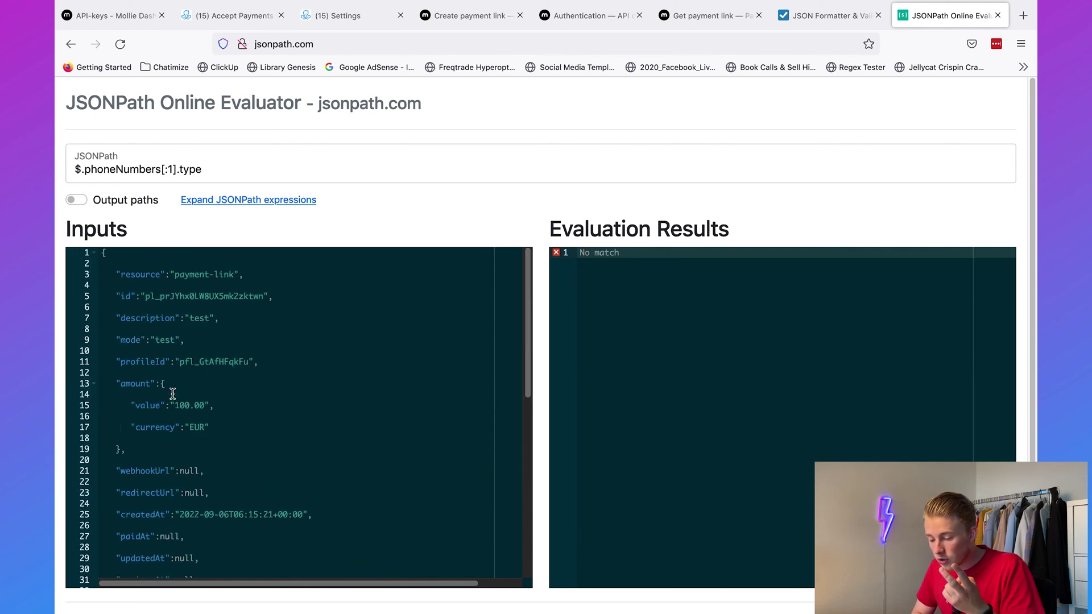
{"action": "left_click_drag", "start_coordinate": [145, 297], "coordinate": [265, 296]}
{"action": "left_click", "coordinate": [264, 302]}
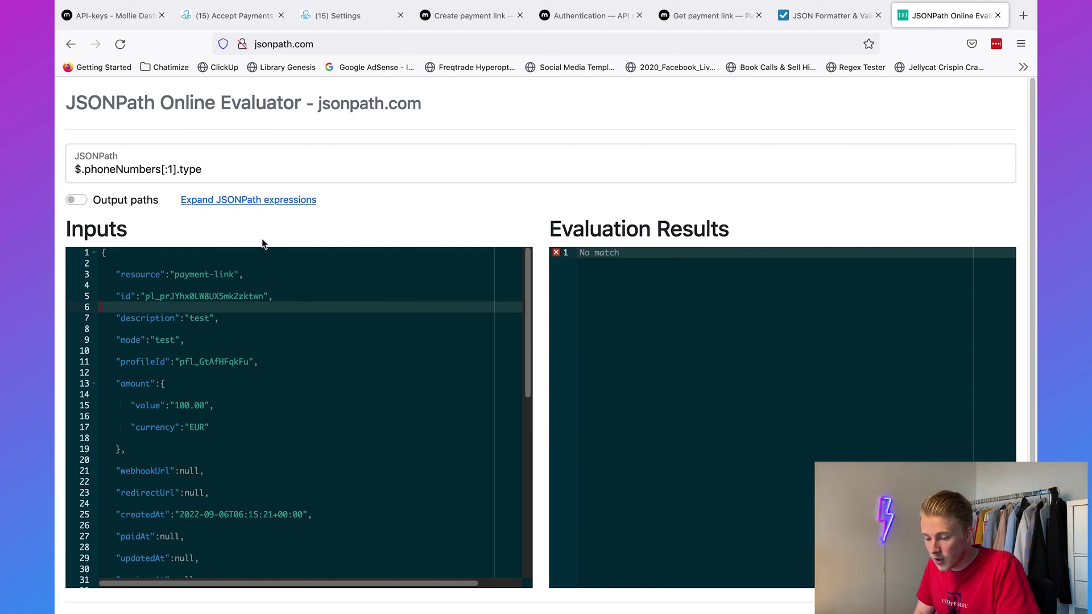
Step: Switch to ManyChat's settings and create a text user field named Payment ID in the User Fields folder
{"action": "left_click", "coordinate": [347, 16]}
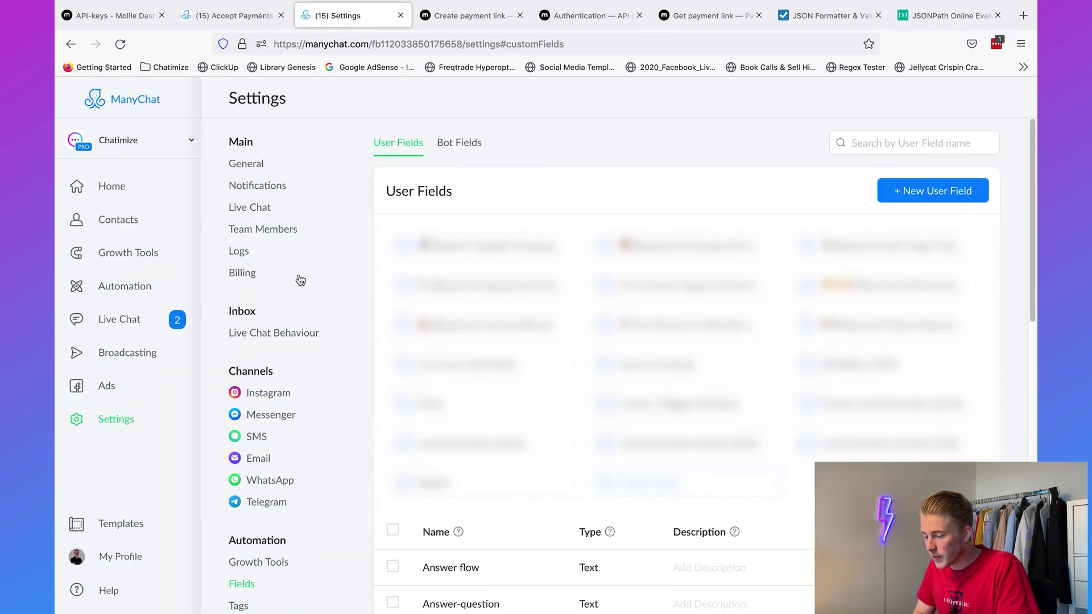
{"action": "left_click", "coordinate": [908, 193]}
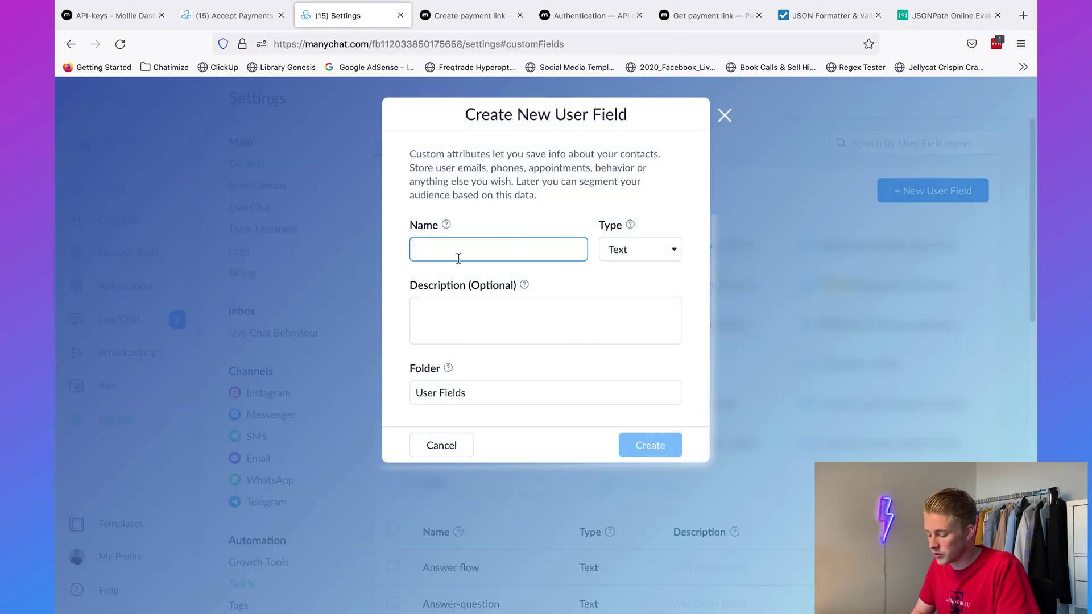
{"action": "type", "text": "Payment ID"}
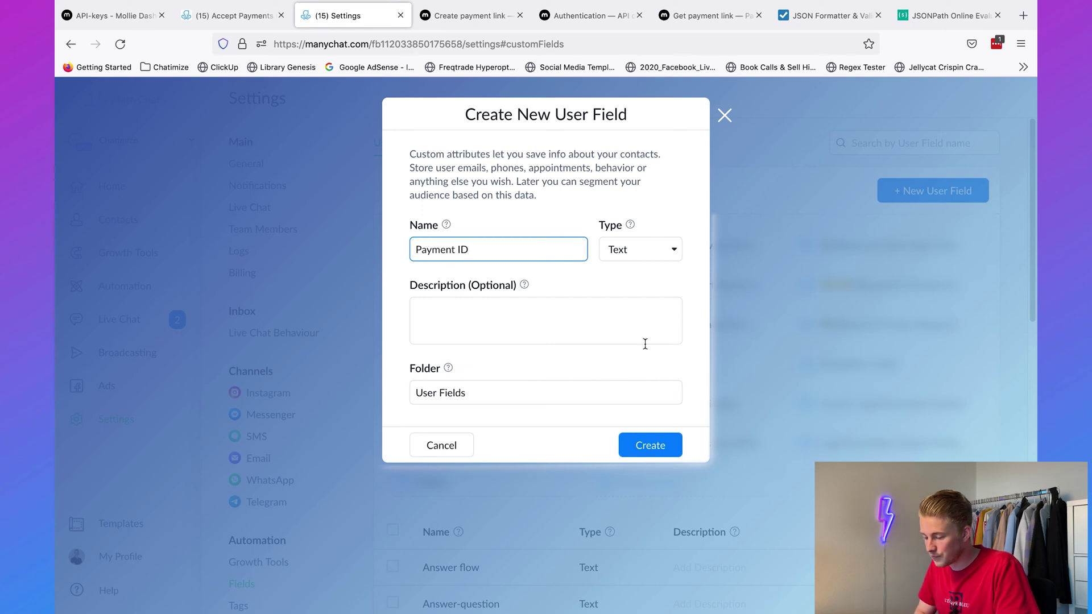
{"action": "left_click", "coordinate": [617, 369]}
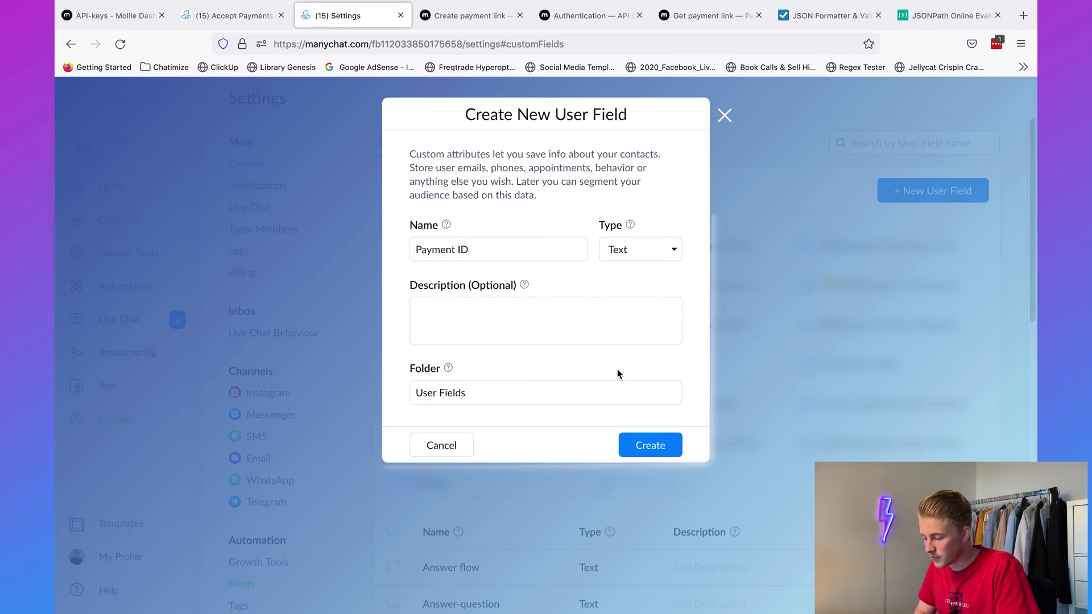
{"action": "left_click", "coordinate": [641, 445]}
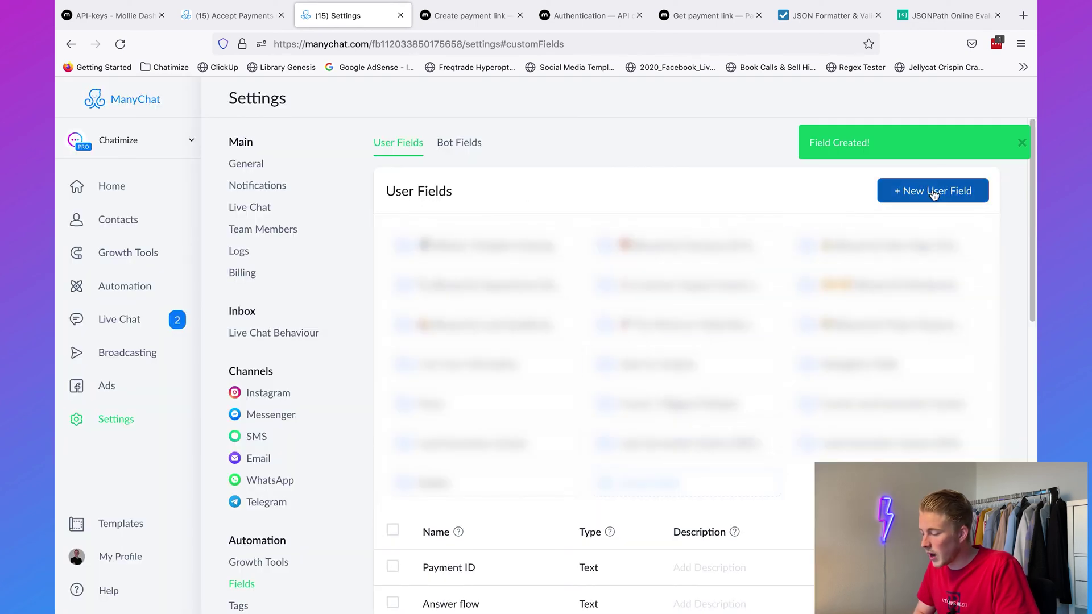
Step: Create another text user field named Payment Link
{"action": "left_click", "coordinate": [915, 192]}
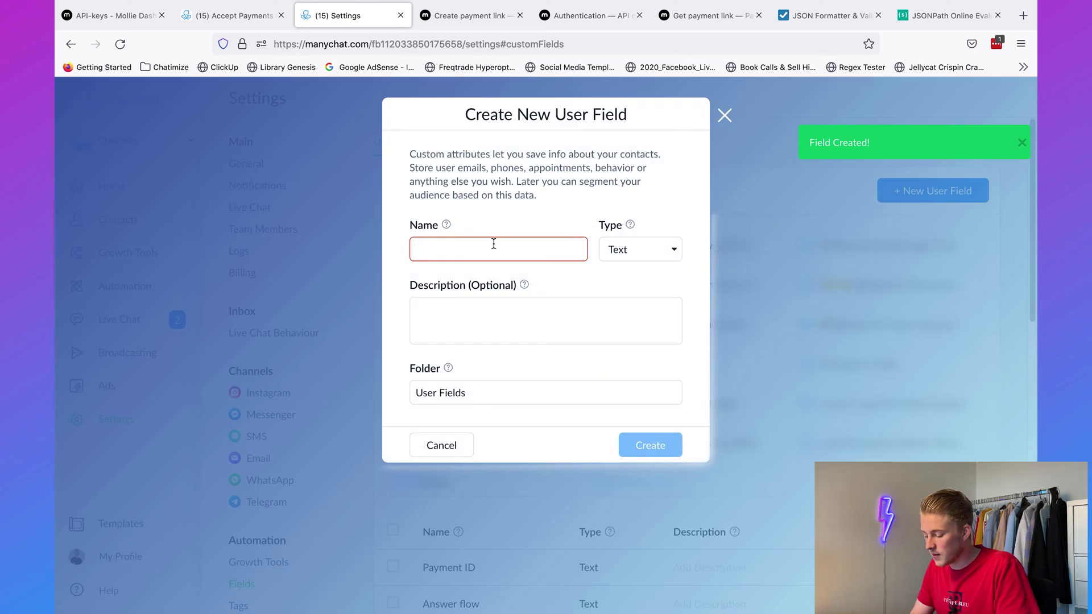
{"action": "type", "text": "Payment Link"}
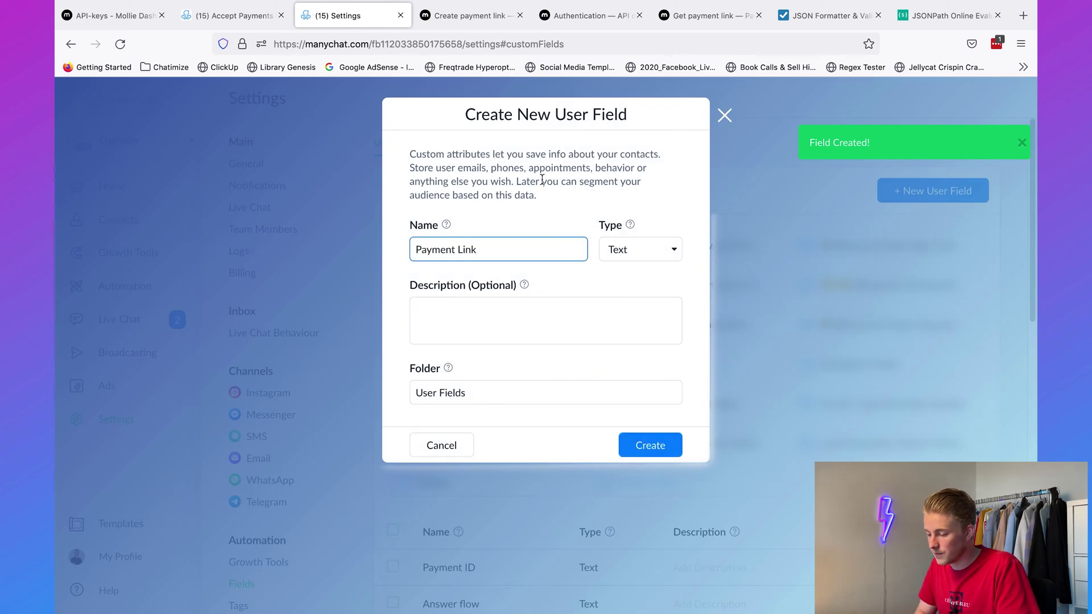
{"action": "left_click", "coordinate": [632, 450]}
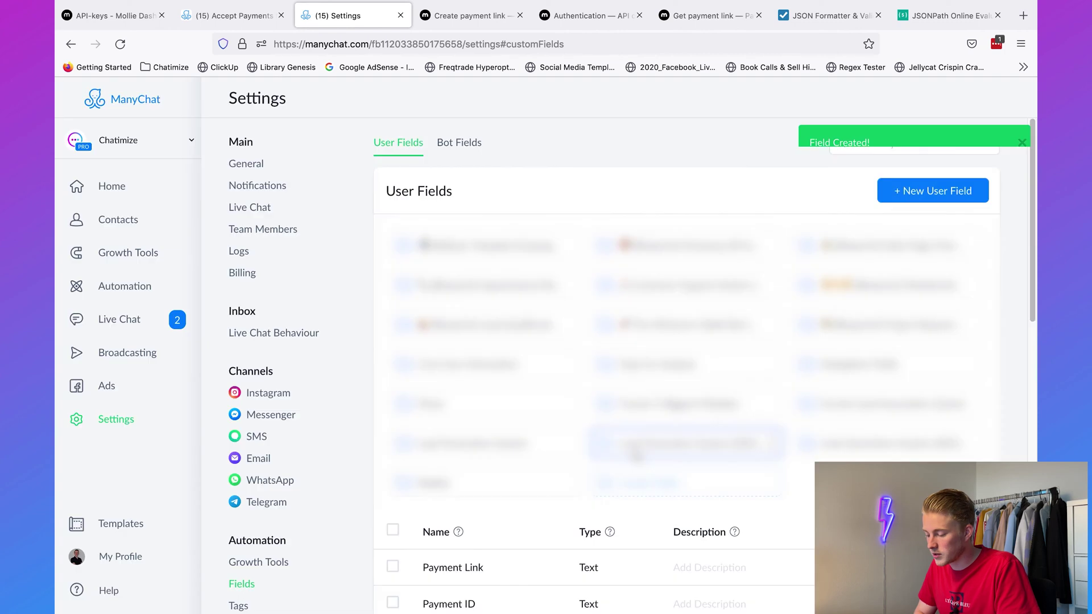
Step: Check the paymentLink href in the evaluator's JSON and add an empty response mapping row to the ManyChat external request
{"action": "left_click", "coordinate": [230, 15]}
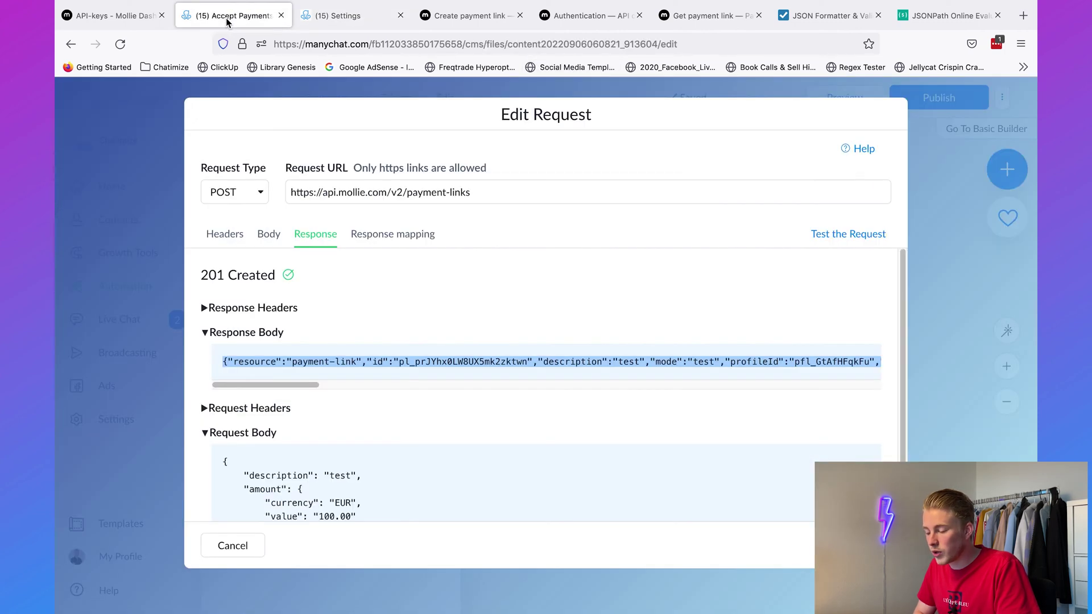
{"action": "left_click", "coordinate": [390, 239]}
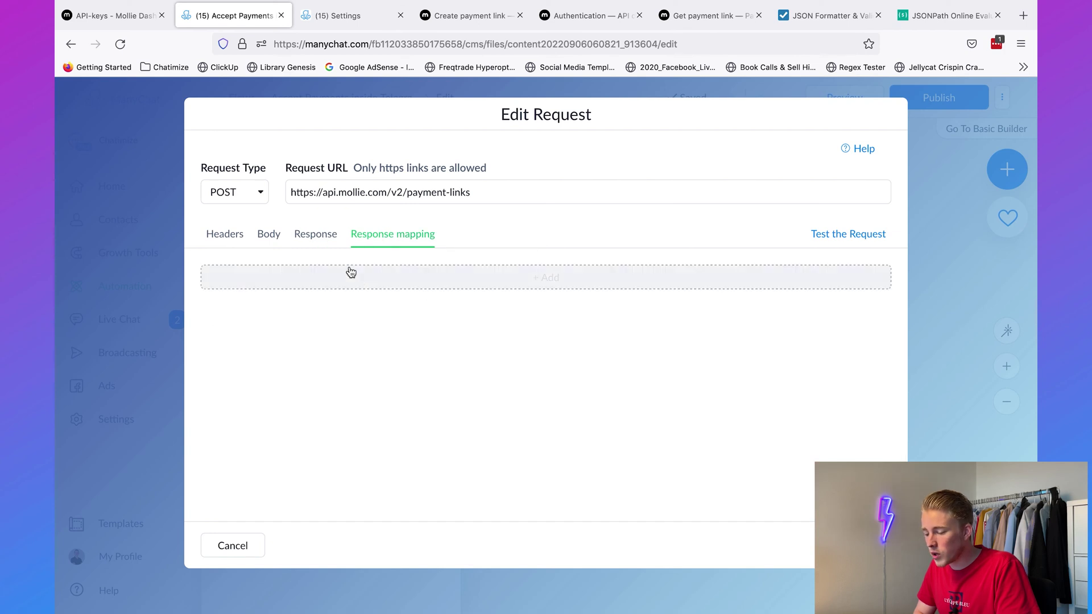
{"action": "left_click", "coordinate": [792, 25]}
{"action": "left_click", "coordinate": [935, 15]}
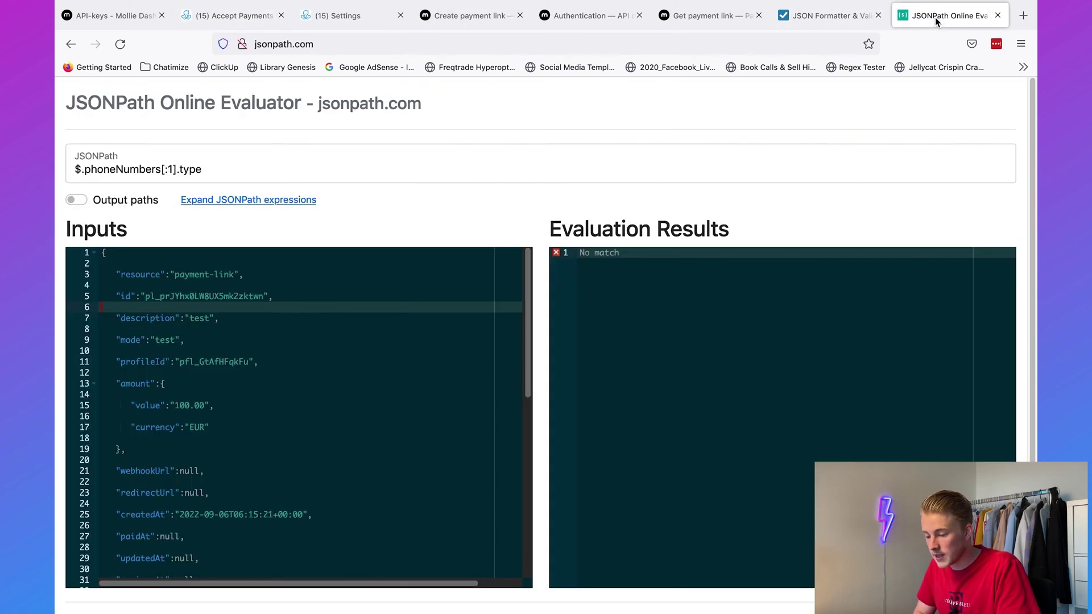
{"action": "scroll", "coordinate": [222, 325], "scroll_direction": "down", "scroll_amount": 10}
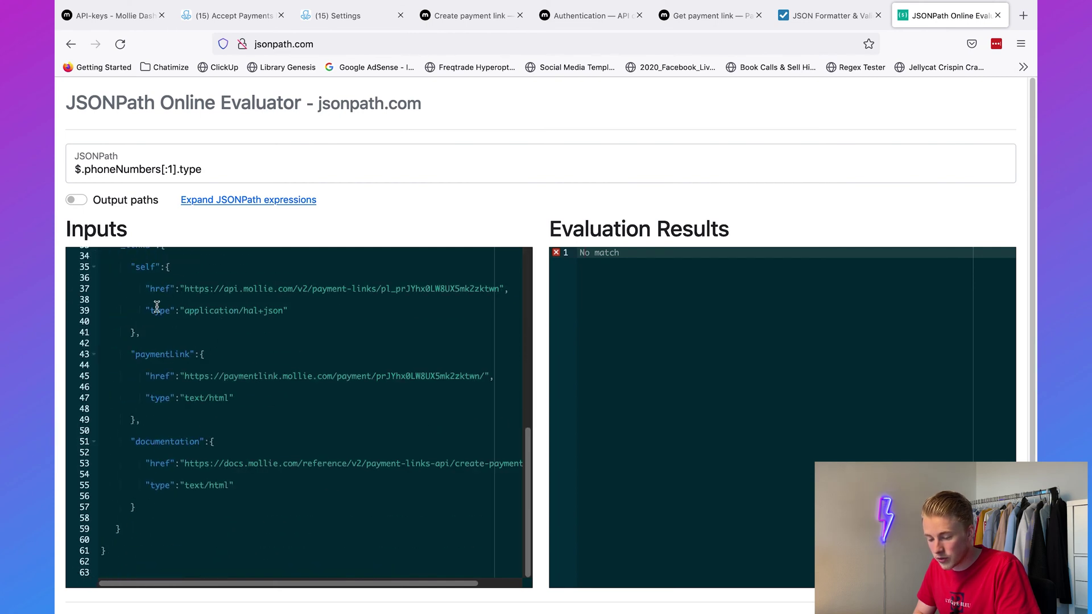
{"action": "mouse_move", "coordinate": [184, 377]}
{"action": "left_mouse_down"}
{"action": "mouse_move", "coordinate": [487, 374]}
{"action": "mouse_move", "coordinate": [184, 377]}
{"action": "left_mouse_up"}
{"action": "left_click", "coordinate": [485, 374]}
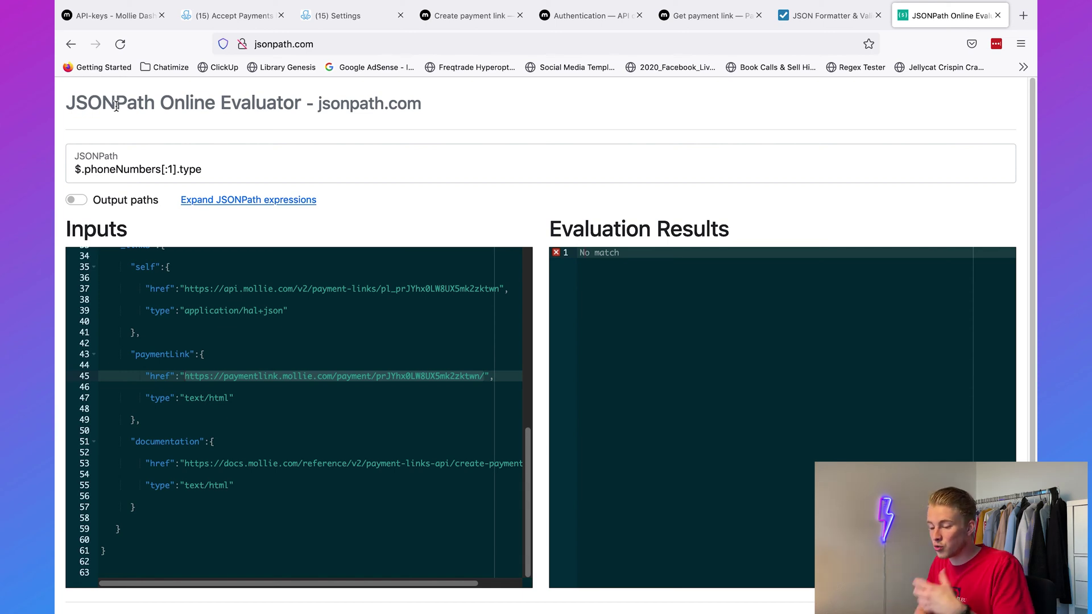
{"action": "left_click", "coordinate": [242, 21]}
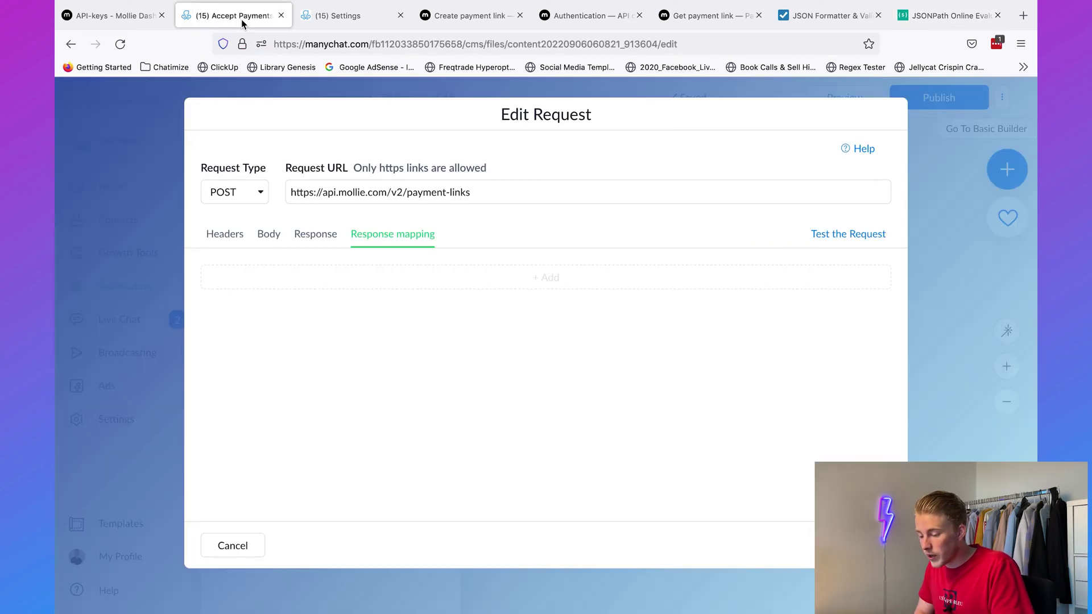
{"action": "left_click", "coordinate": [499, 289]}
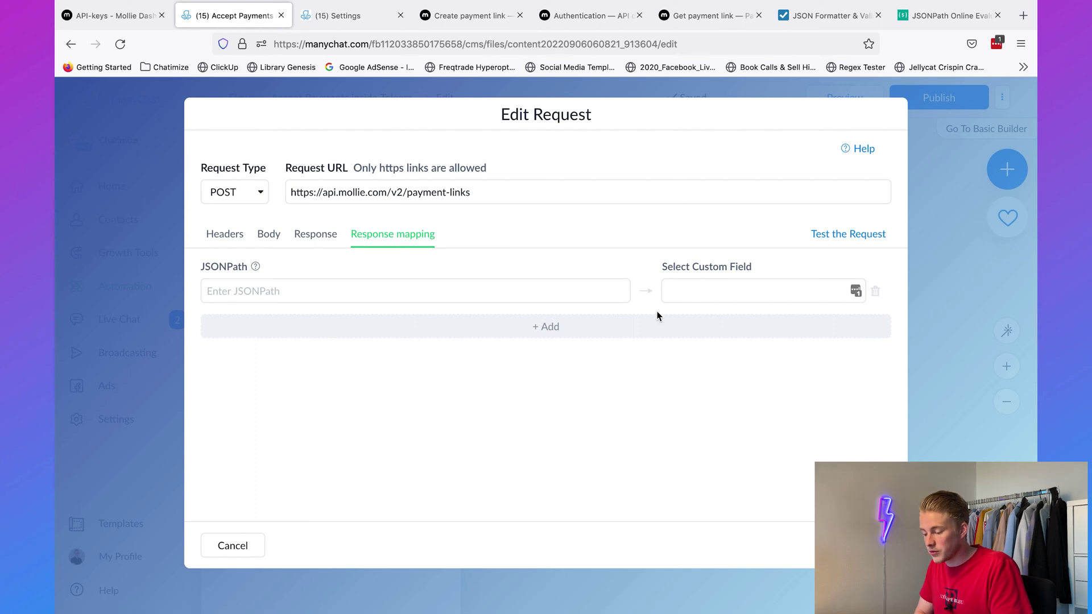
Step: Evaluate the expression $.id in the JSONPath Online Evaluator and compare the result with the id in the input JSON
{"action": "left_click", "coordinate": [915, 22]}
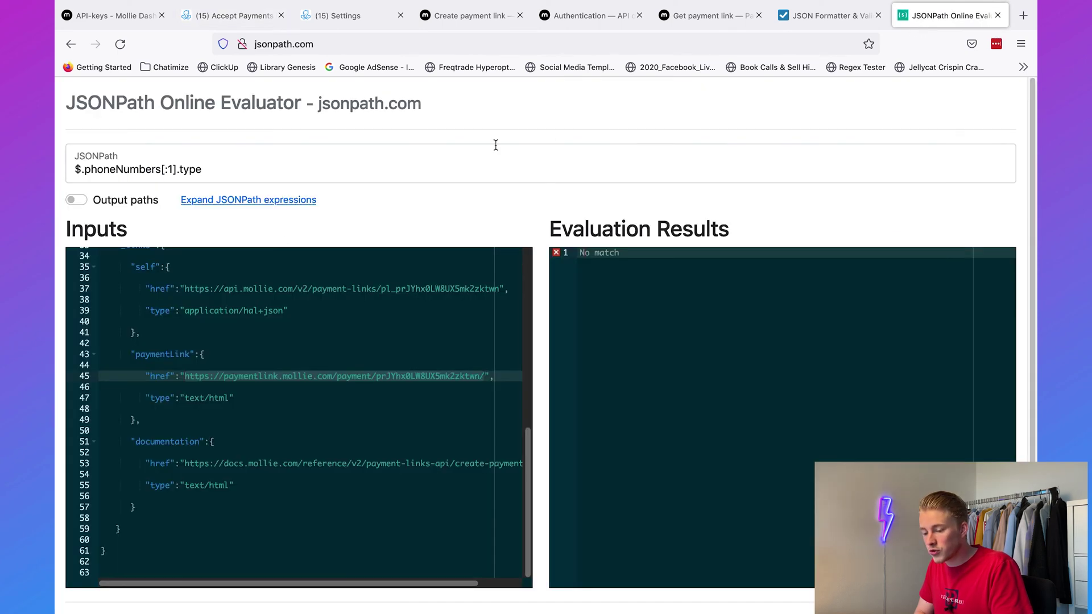
{"action": "triple_click", "coordinate": [373, 173]}
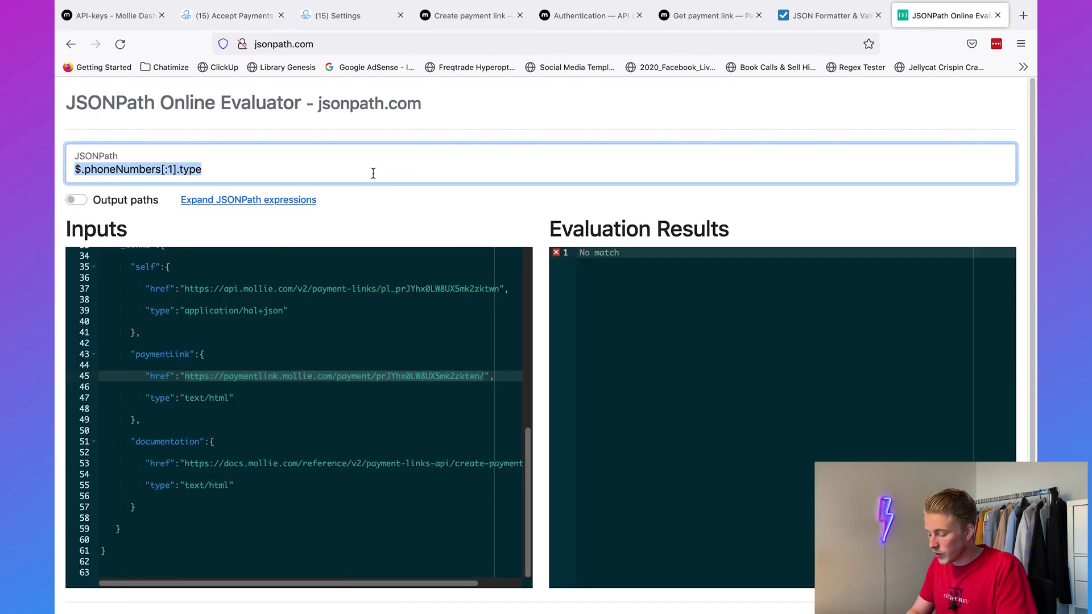
{"action": "key", "text": "BackSpace"}
{"action": "type", "text": "$."}
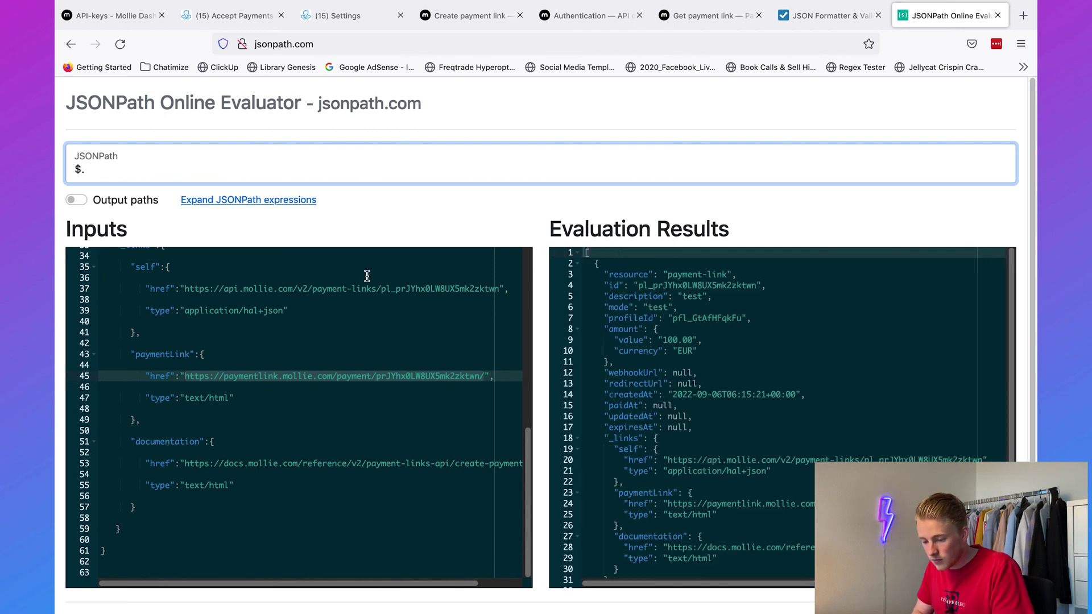
{"action": "scroll", "coordinate": [369, 327], "scroll_direction": "up", "scroll_amount": 10}
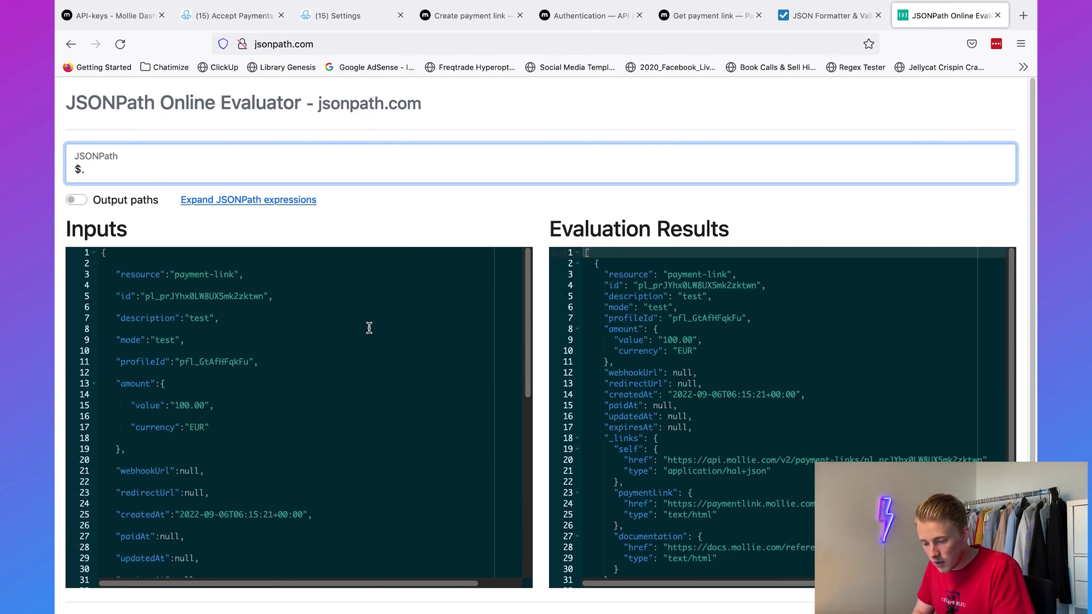
{"action": "left_click", "coordinate": [131, 296]}
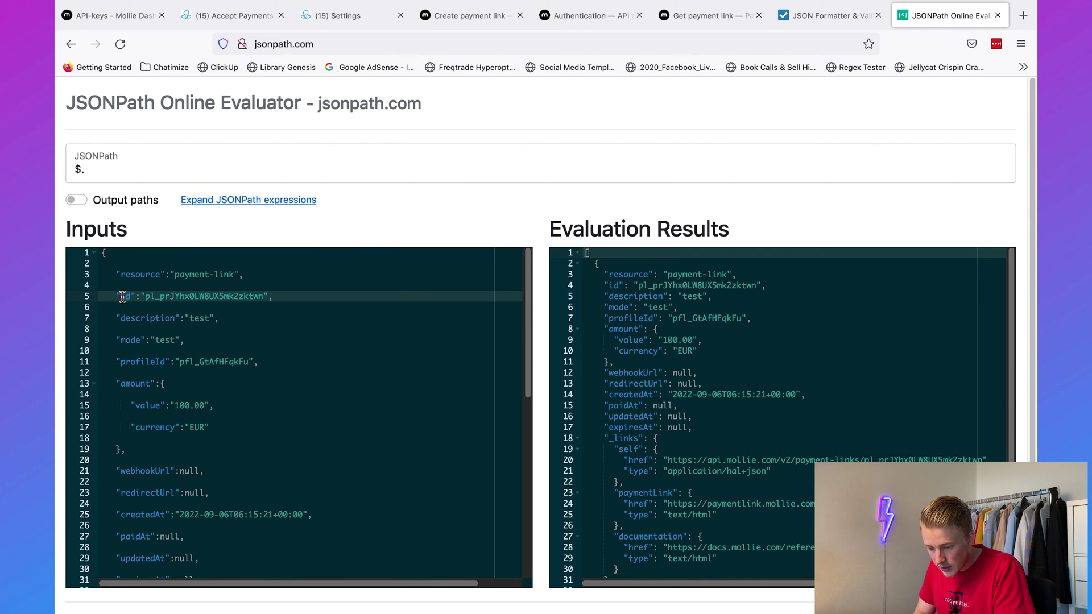
{"action": "left_click", "coordinate": [137, 171]}
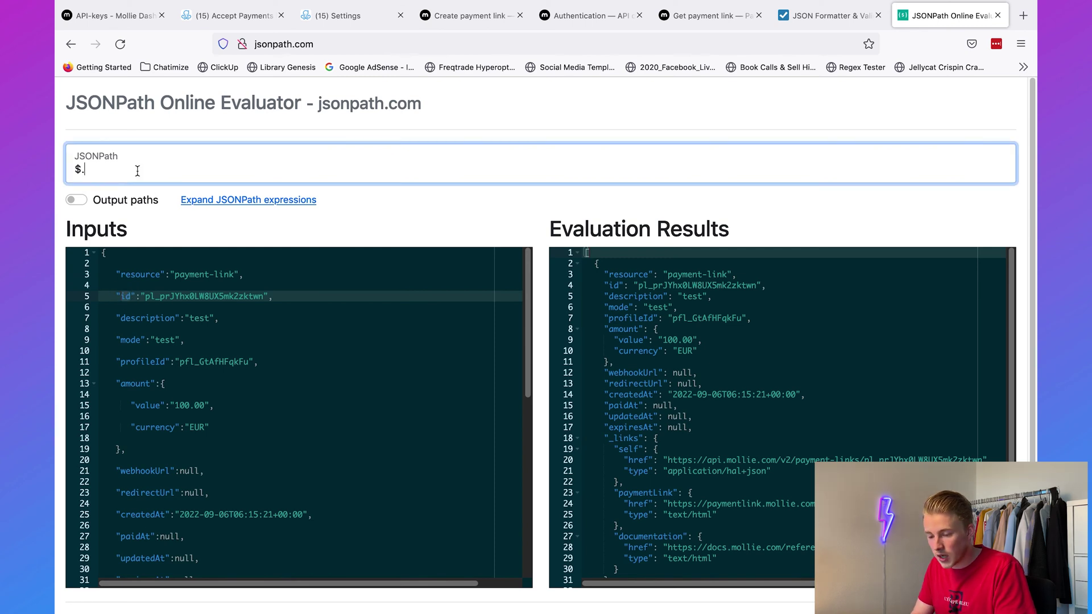
{"action": "type", "text": "id"}
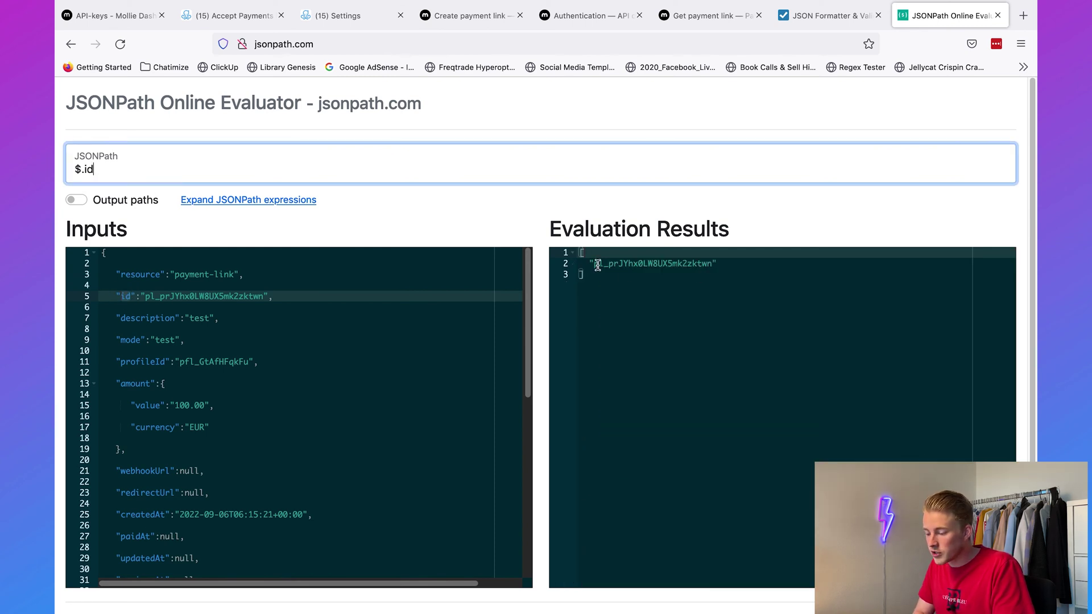
{"action": "left_click_drag", "start_coordinate": [588, 264], "coordinate": [778, 263]}
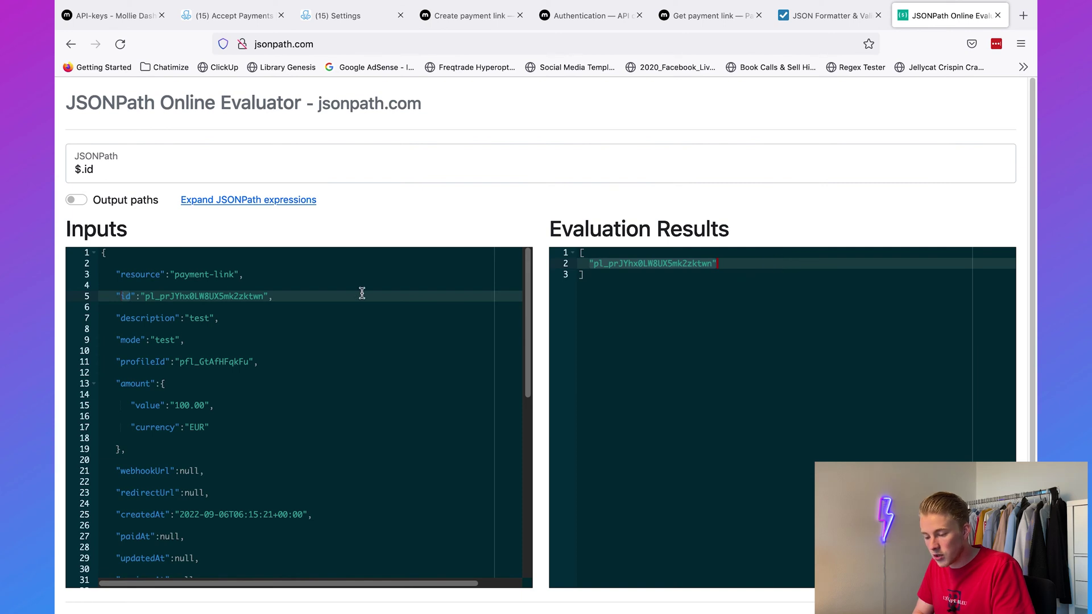
{"action": "left_click", "coordinate": [199, 310]}
{"action": "left_click_drag", "start_coordinate": [145, 297], "coordinate": [263, 296]}
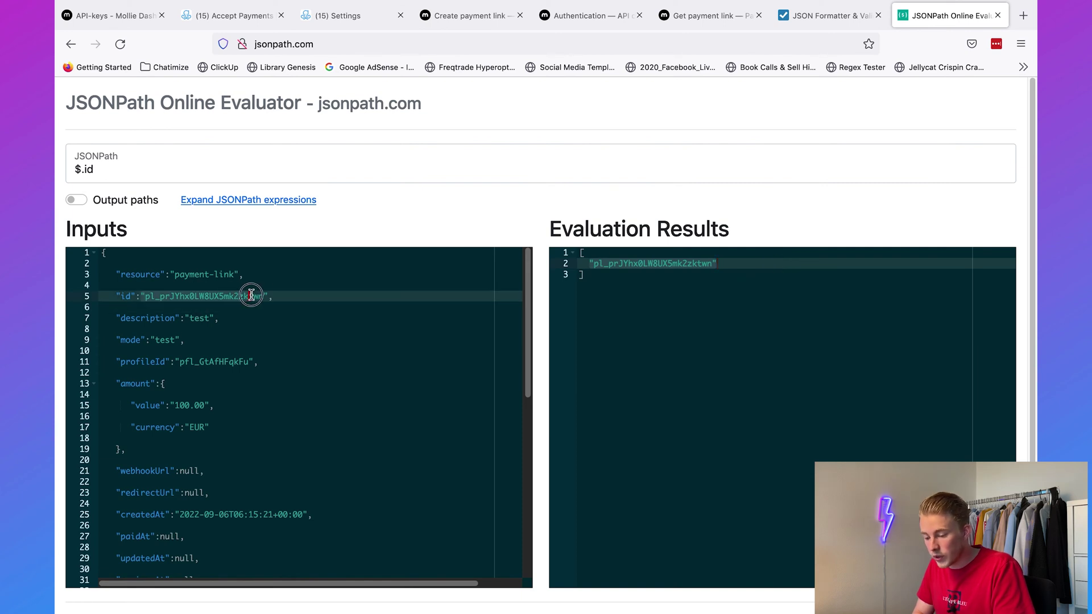
Step: Copy the expression $.id from the evaluator into the empty JSONPath row of ManyChat's response mapping
{"action": "double_click", "coordinate": [163, 178]}
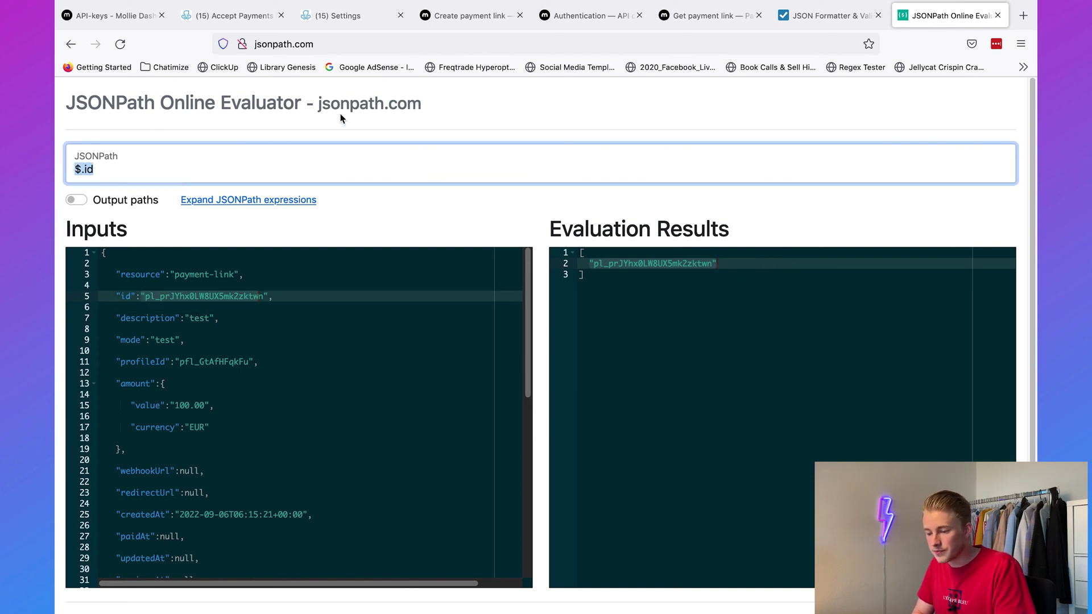
{"action": "left_click", "coordinate": [250, 25]}
{"action": "left_click", "coordinate": [493, 293]}
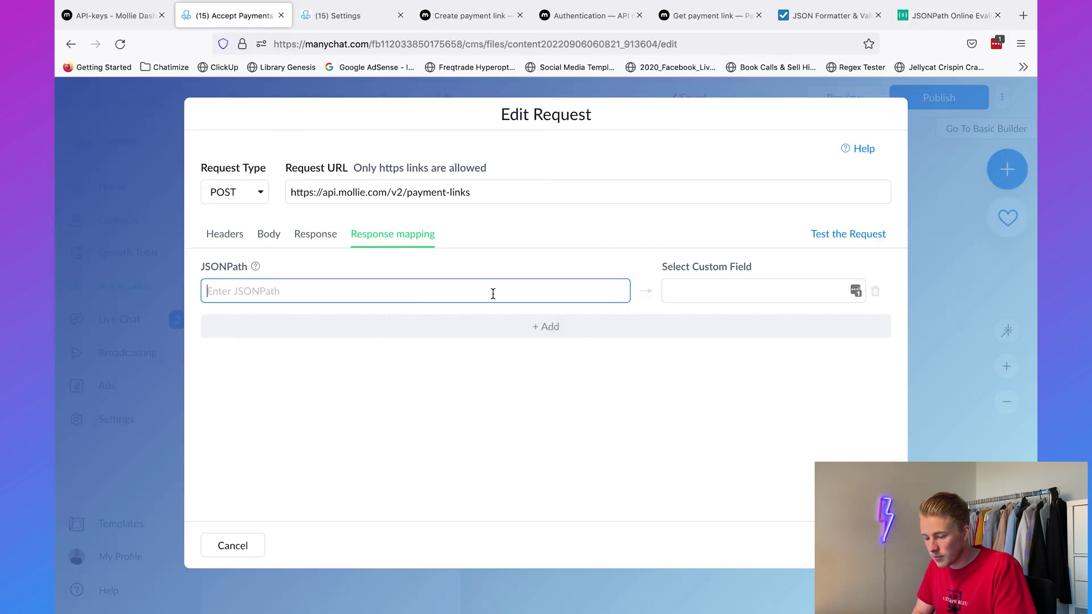
{"action": "type", "text": "$.id"}
{"action": "left_click", "coordinate": [478, 368]}
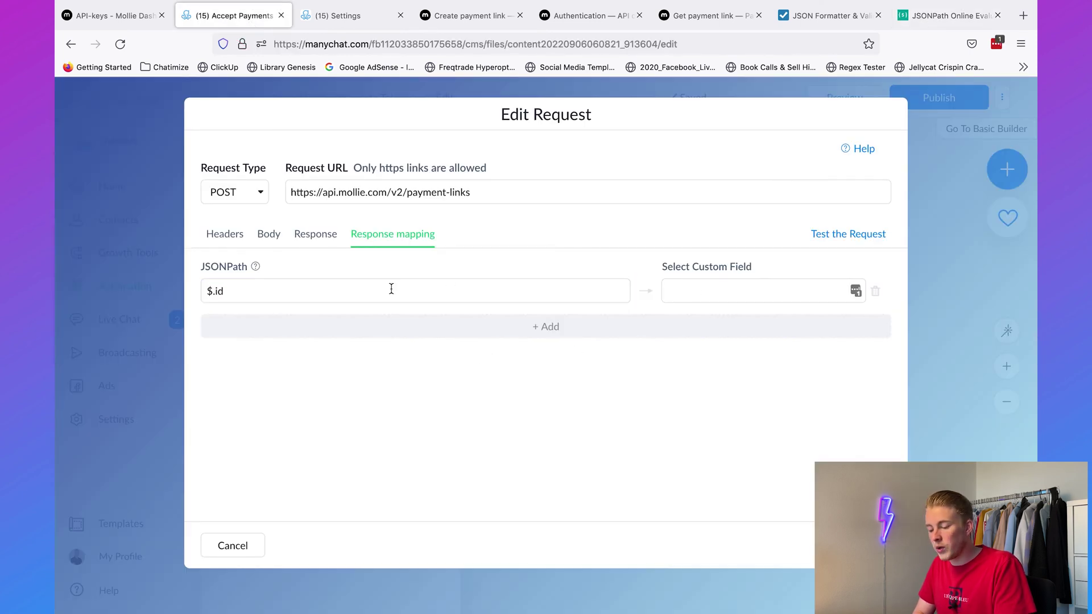
{"action": "left_click", "coordinate": [324, 292]}
Step: Map $.id to the custom field Payment ID and add a second response mapping row
{"action": "left_click", "coordinate": [709, 285]}
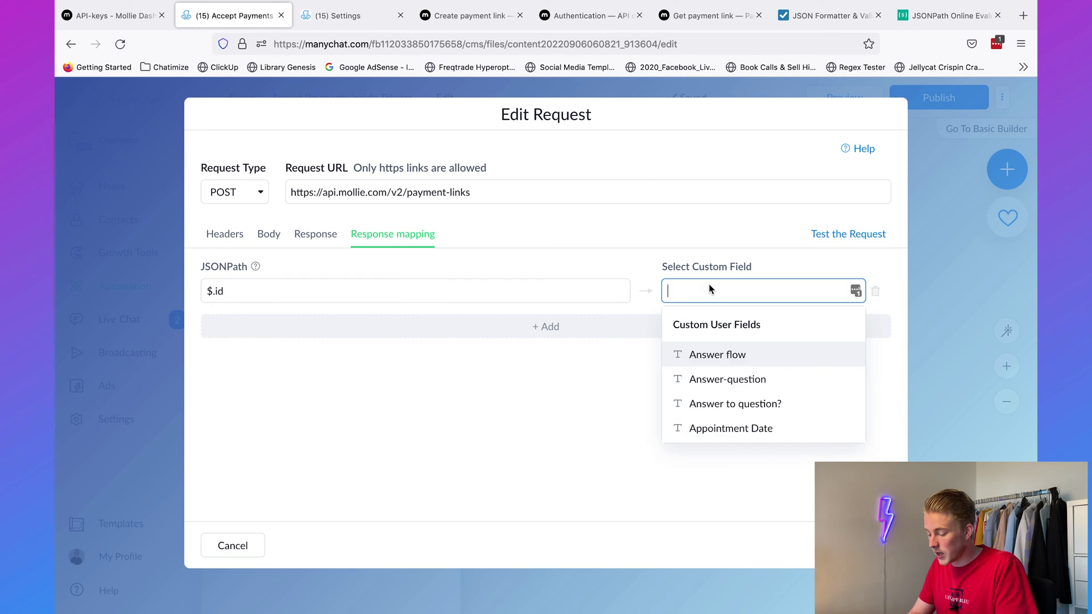
{"action": "type", "text": "Paym,ent"}
{"action": "key", "text": "BackSpace"}
{"action": "key", "text": "BackSpace"}
{"action": "key", "text": "BackSpace"}
{"action": "key", "text": "BackSpace"}
{"action": "type", "text": "ent ID"}
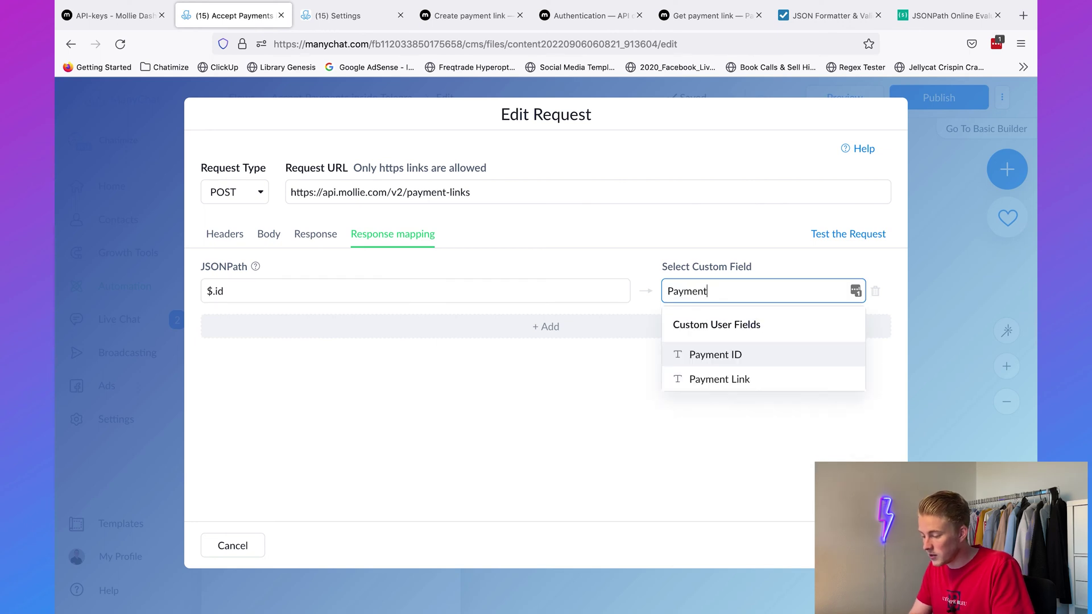
{"action": "left_click", "coordinate": [743, 349]}
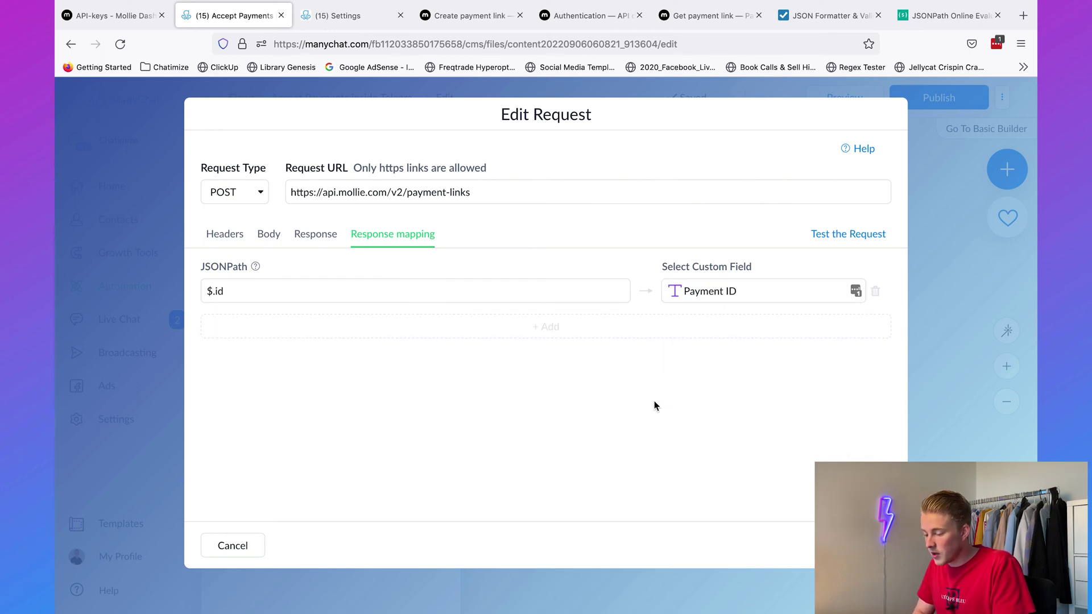
{"action": "left_click", "coordinate": [540, 321]}
{"action": "left_click", "coordinate": [532, 322]}
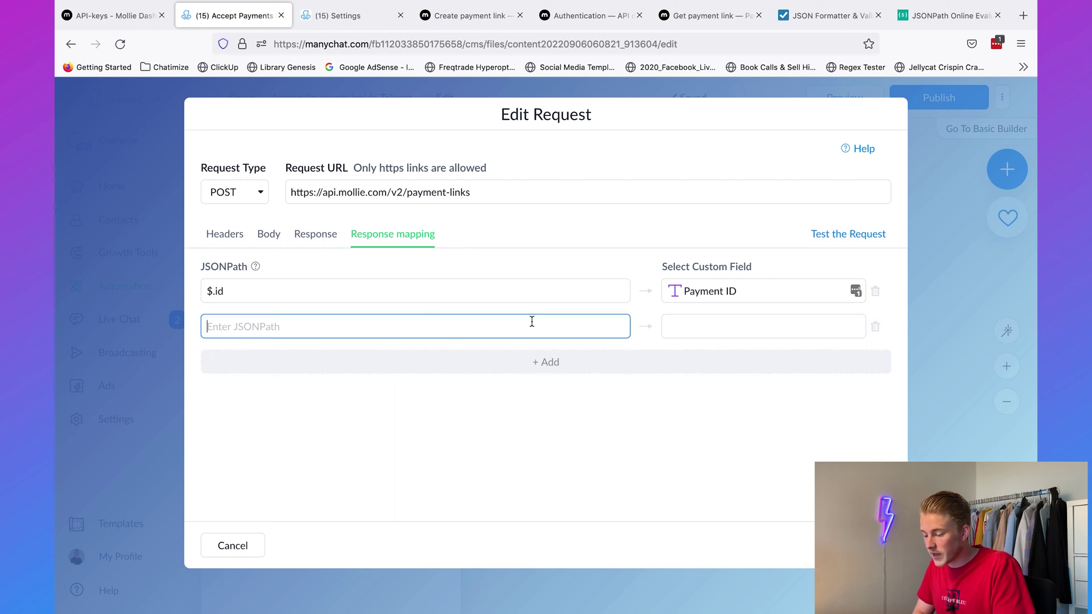
Step: Switch to the JSONPath Online Evaluator and build the expression $._links.paymentLink.href from the nested keys in the input JSON
{"action": "left_click", "coordinate": [960, 16]}
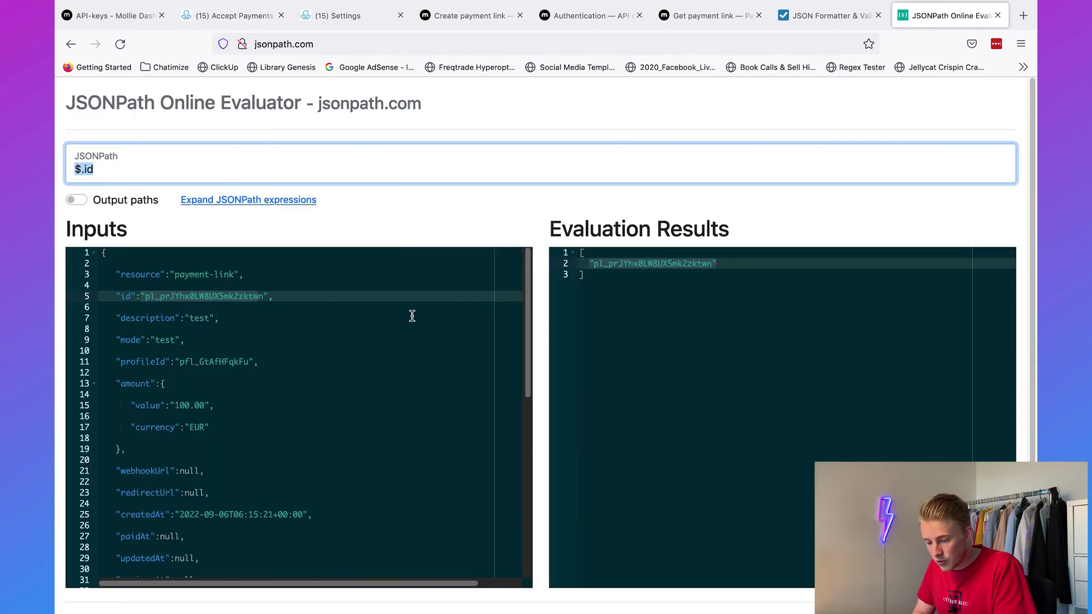
{"action": "scroll", "coordinate": [413, 316], "scroll_direction": "down", "scroll_amount": 10}
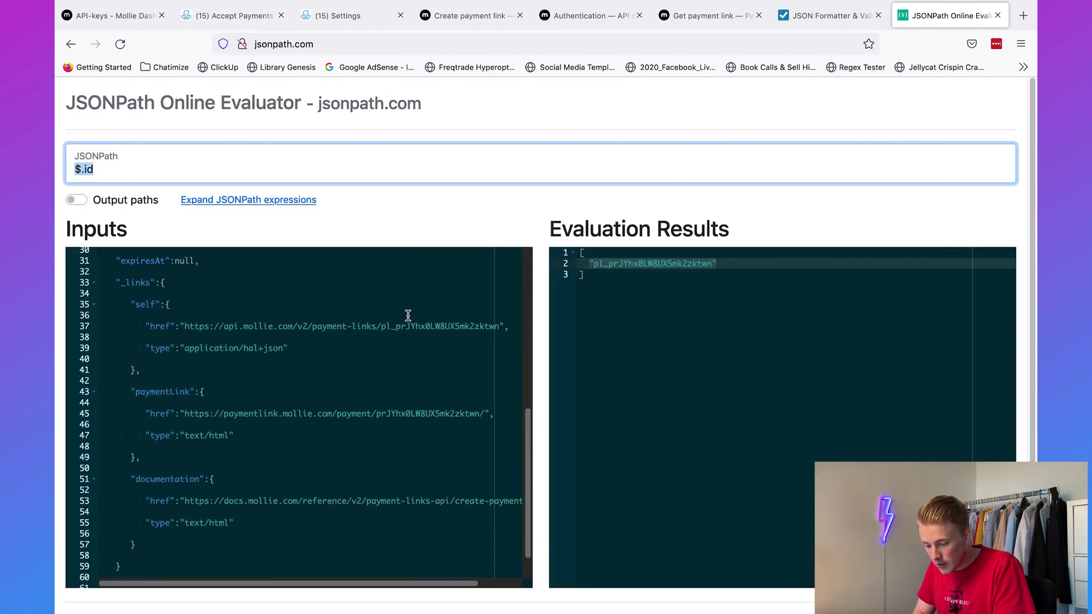
{"action": "double_click", "coordinate": [162, 392]}
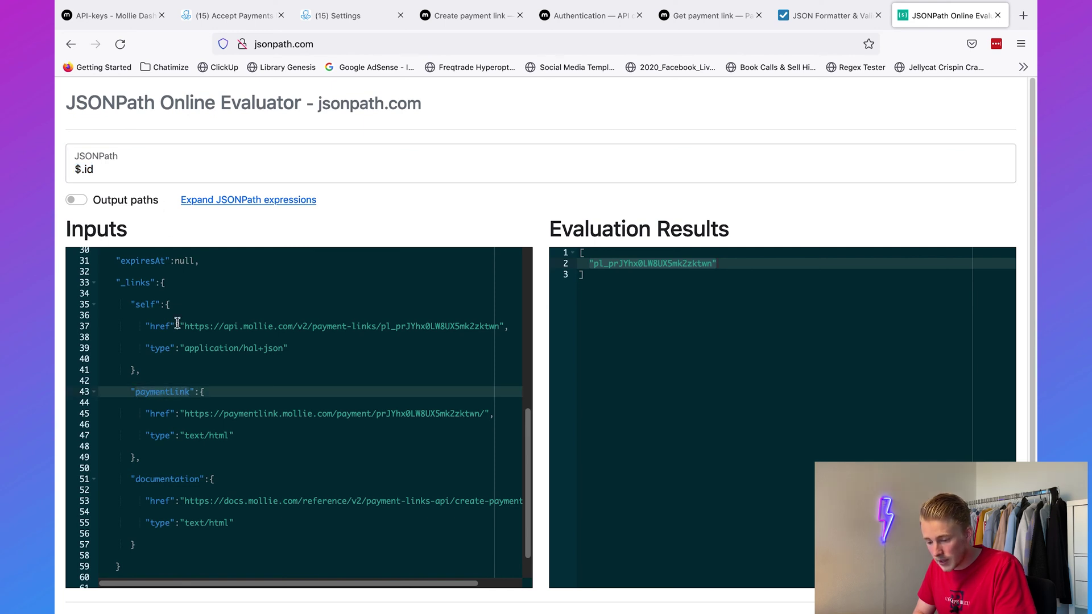
{"action": "scroll", "coordinate": [178, 323], "scroll_direction": "up", "scroll_amount": 2}
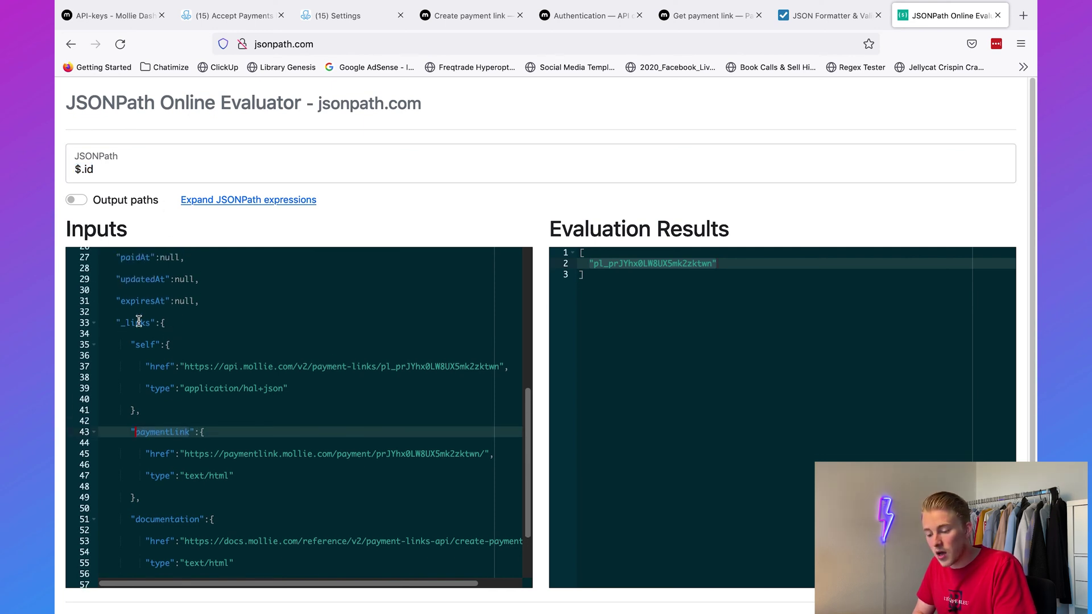
{"action": "double_click", "coordinate": [134, 176]}
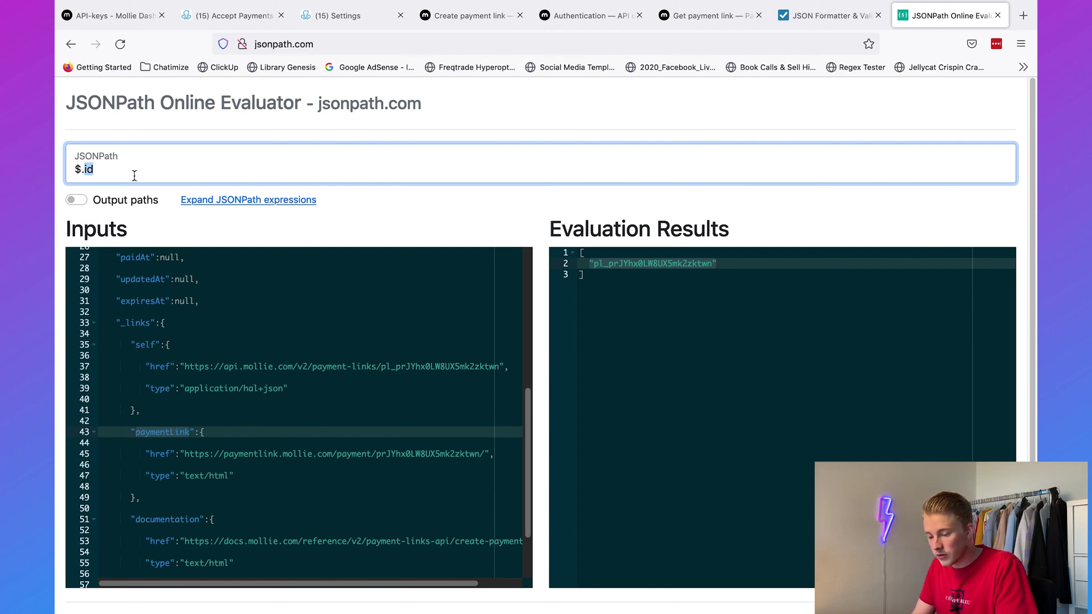
{"action": "type", "text": "_"}
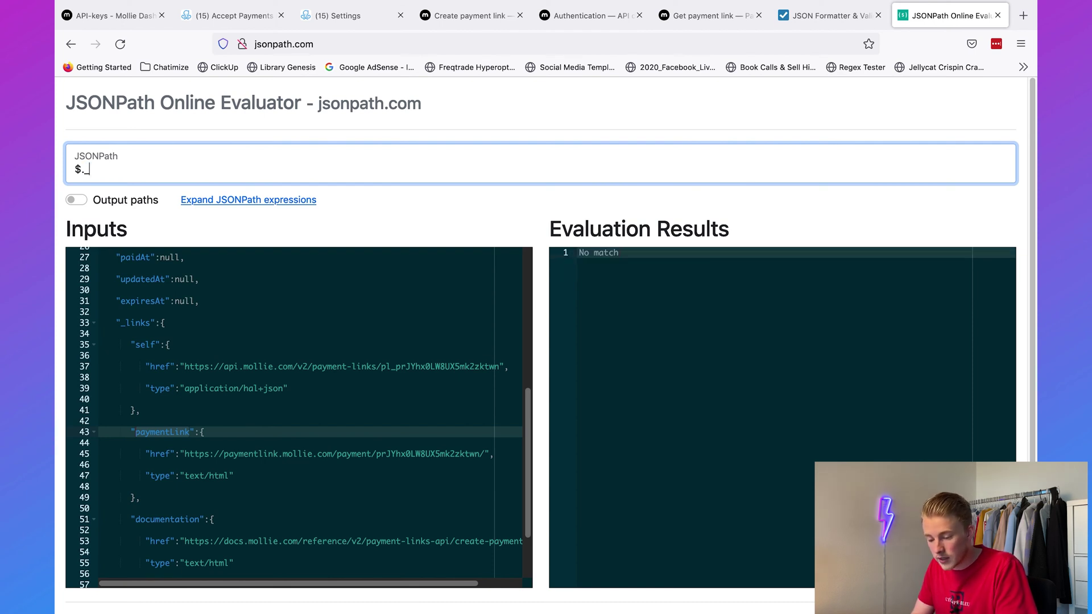
{"action": "type", "text": "links."}
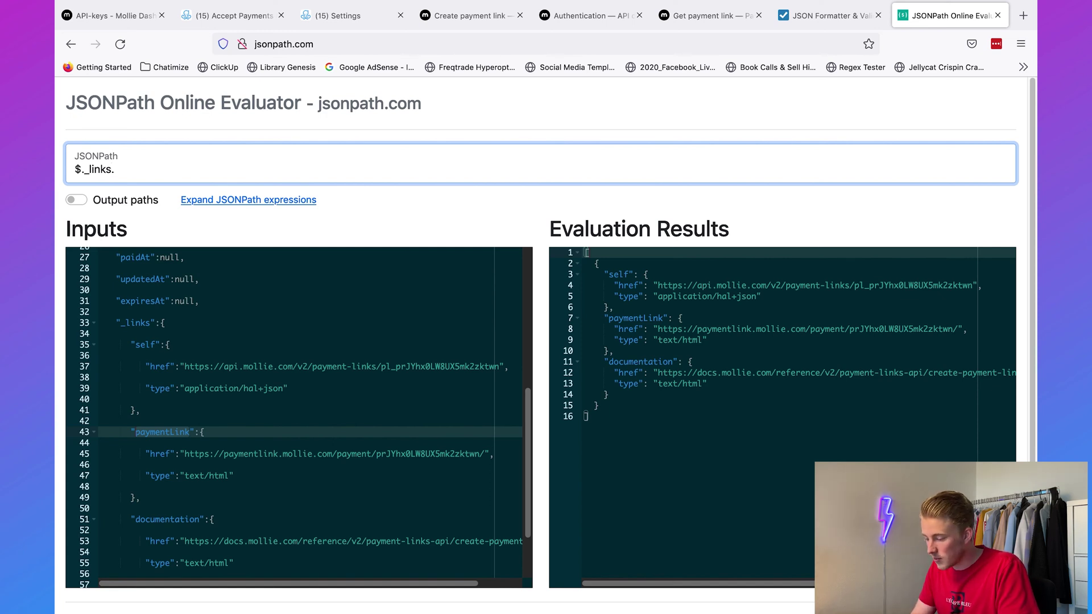
{"action": "type", "text": "paymentLink"}
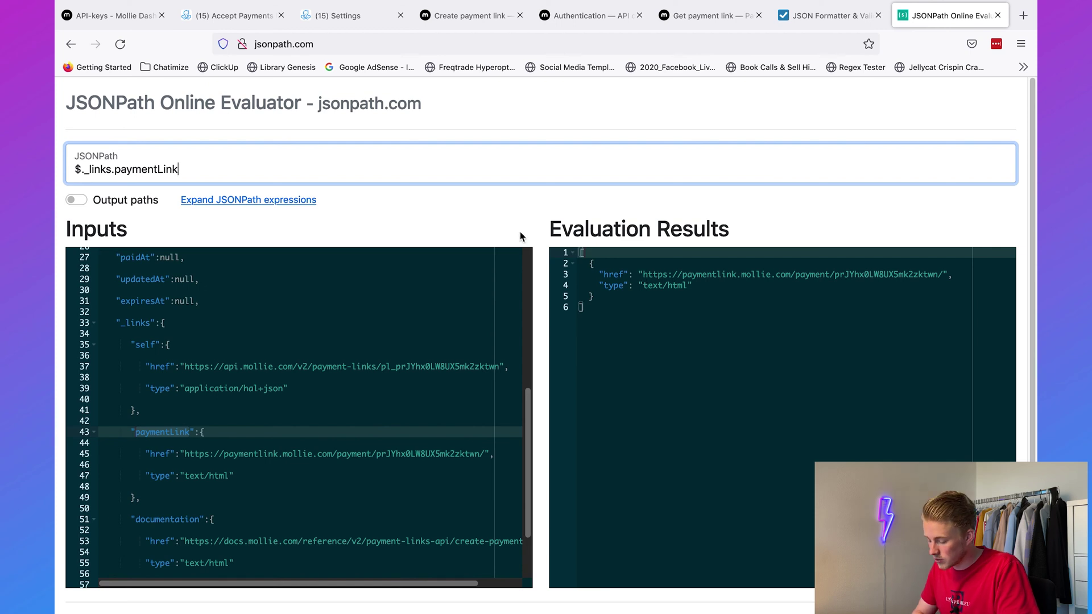
{"action": "type", "text": ".href"}
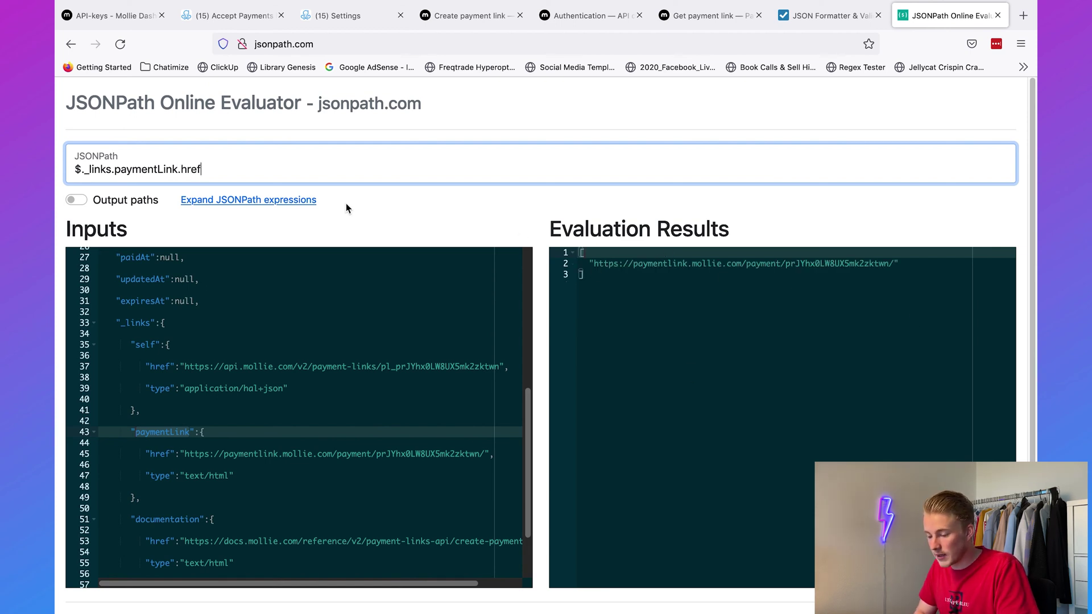
Step: Copy $._links.paymentLink.href from the evaluator into the second JSONPath row of ManyChat's response mapping
{"action": "triple_click", "coordinate": [222, 175]}
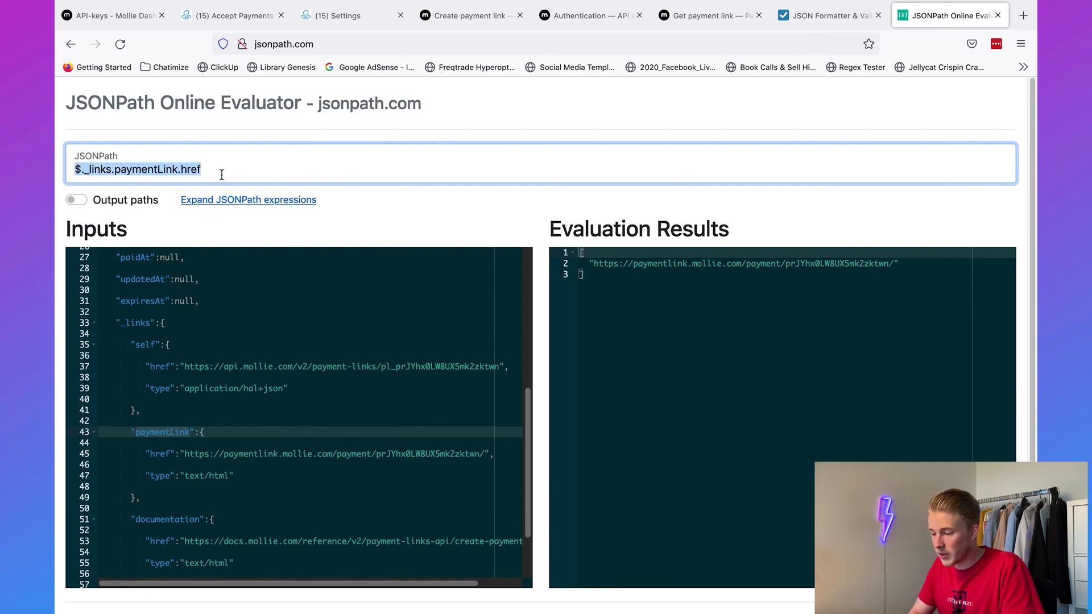
{"action": "key", "text": "ctrl+c"}
{"action": "left_click", "coordinate": [234, 15]}
{"action": "key", "text": "ctrl+v"}
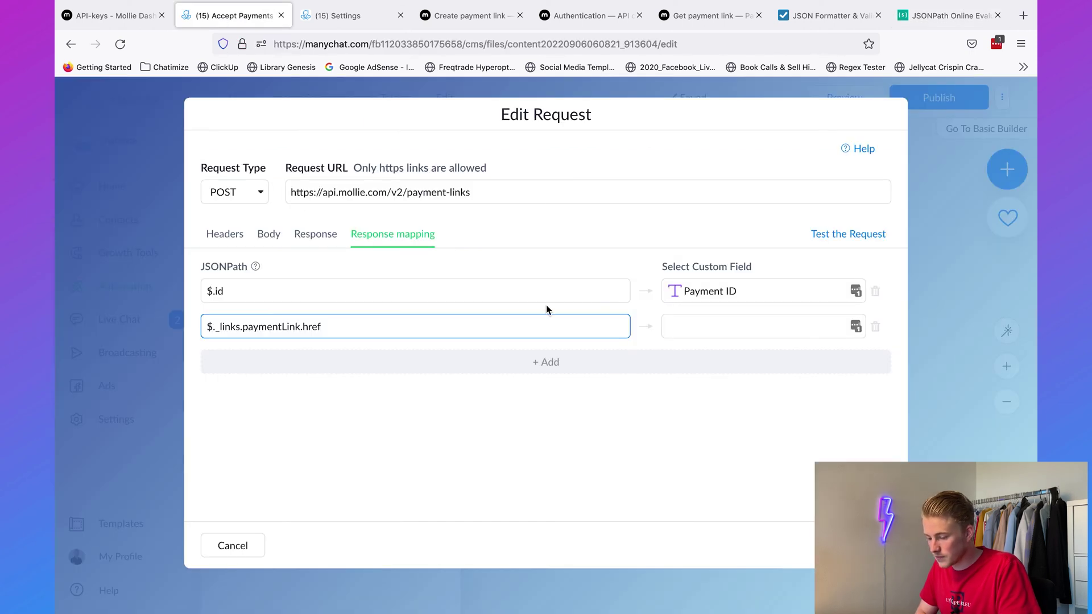
Step: Map $._links.paymentLink.href to the custom field Payment Link and save the external request
{"action": "left_click", "coordinate": [703, 322]}
{"action": "type", "text": "Pay"}
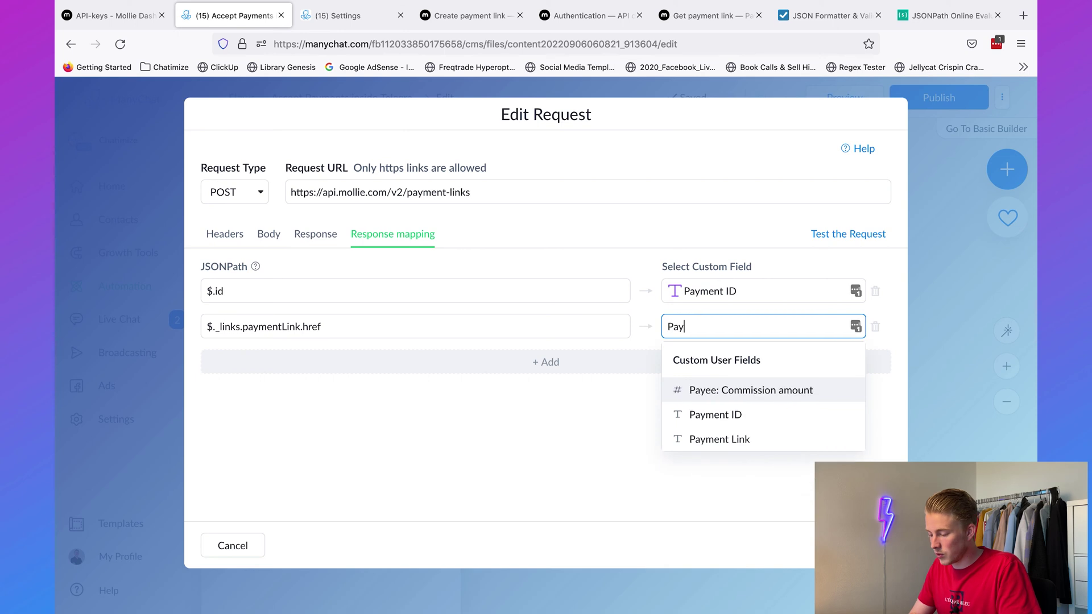
{"action": "key", "text": "BackSpace"}
{"action": "key", "text": "BackSpace"}
{"action": "type", "text": "ayment link"}
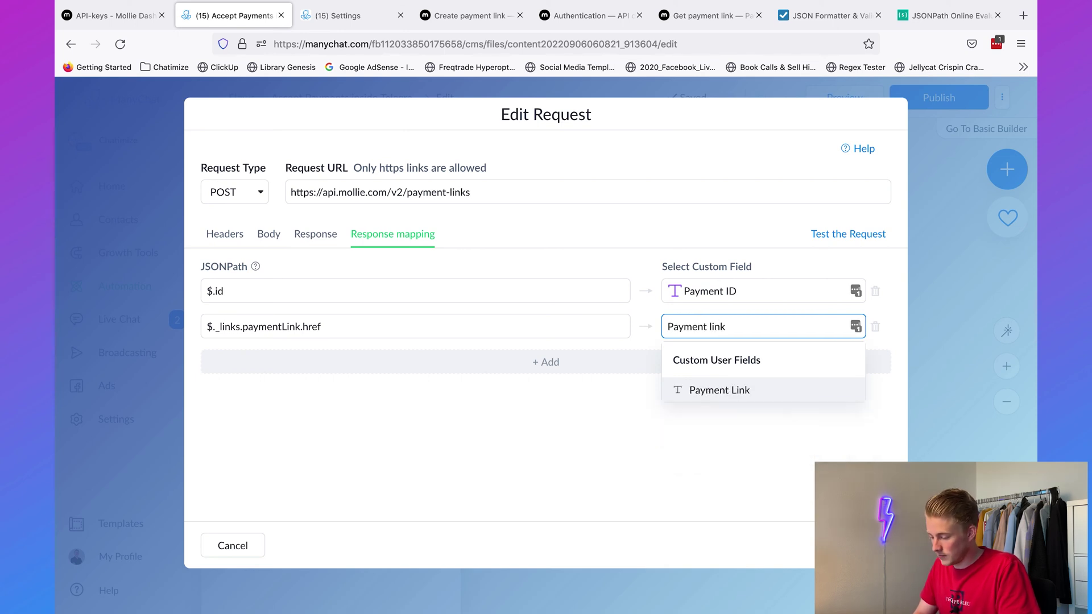
{"action": "key", "text": "Return"}
{"action": "left_click", "coordinate": [613, 458]}
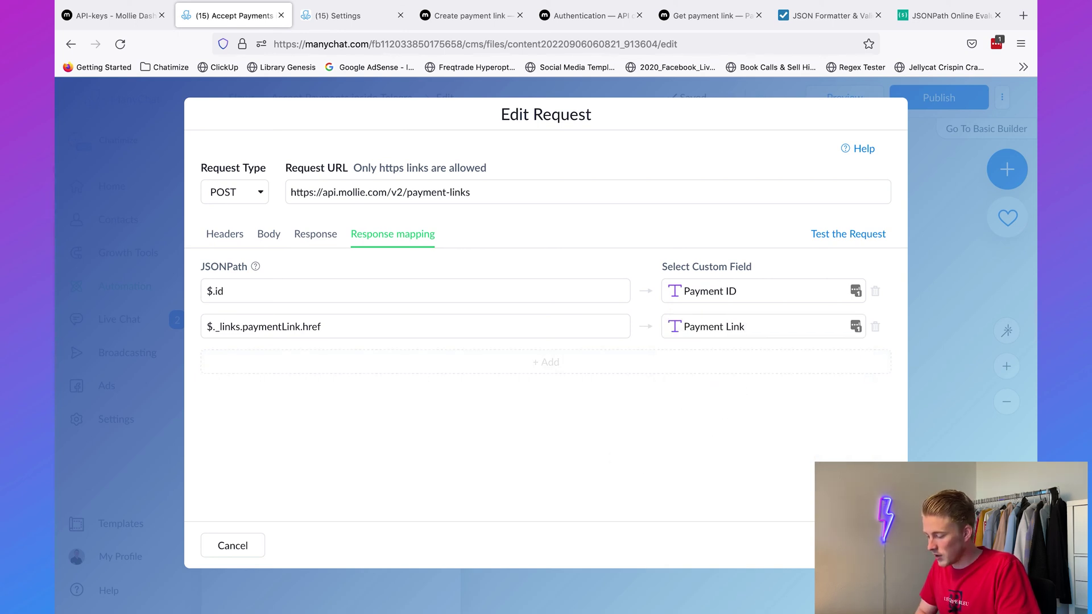
{"action": "left_click", "coordinate": [871, 545]}
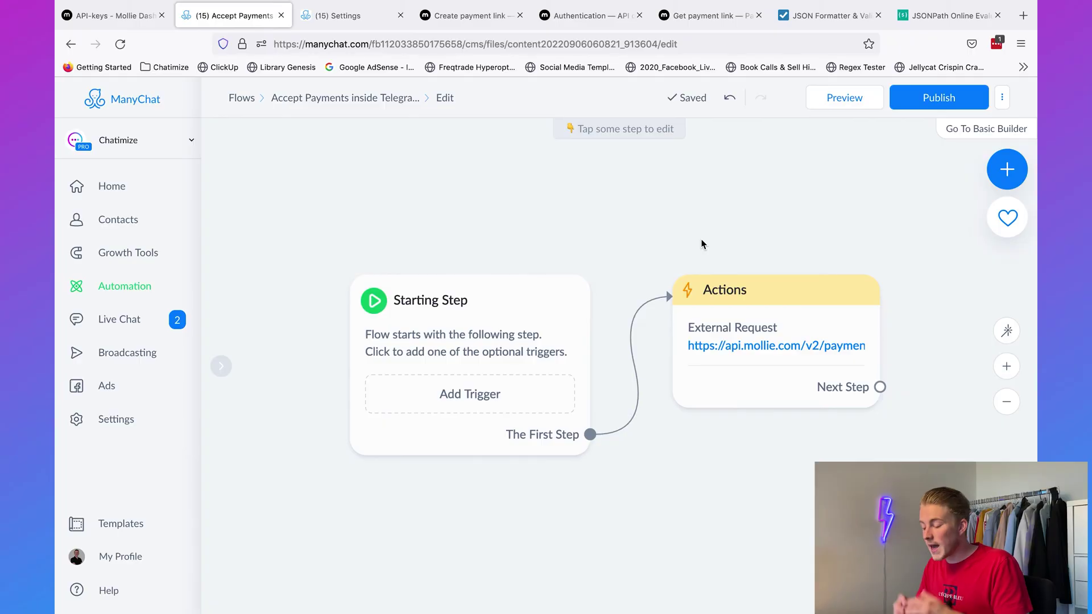
Step: Connect a new Telegram message step to the Next Step output of the Actions block
{"action": "left_click_drag", "start_coordinate": [797, 234], "coordinate": [431, 230]}
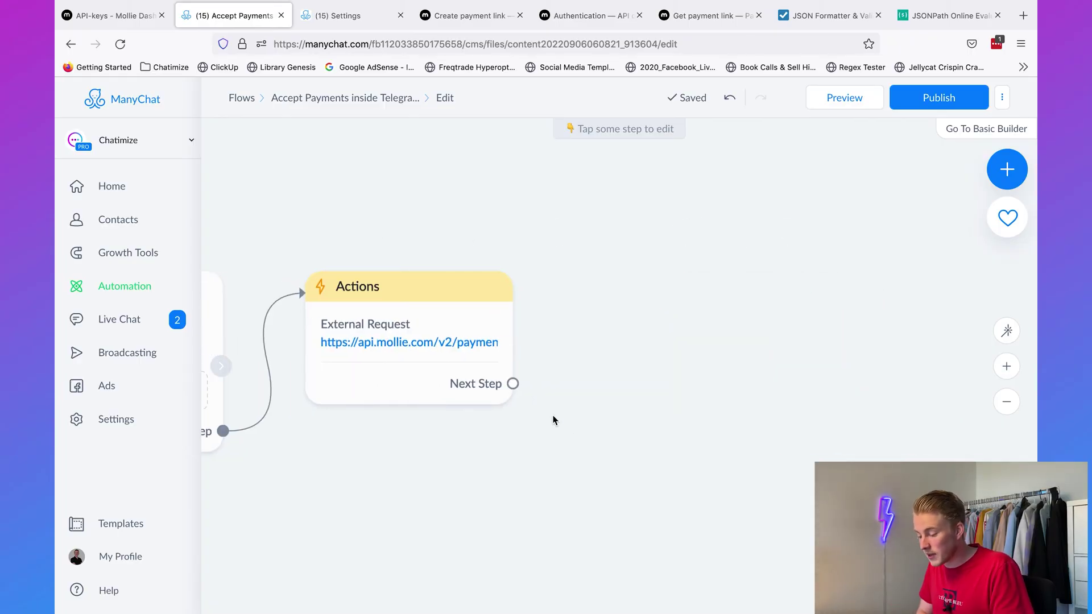
{"action": "left_click_drag", "start_coordinate": [513, 384], "coordinate": [580, 278]}
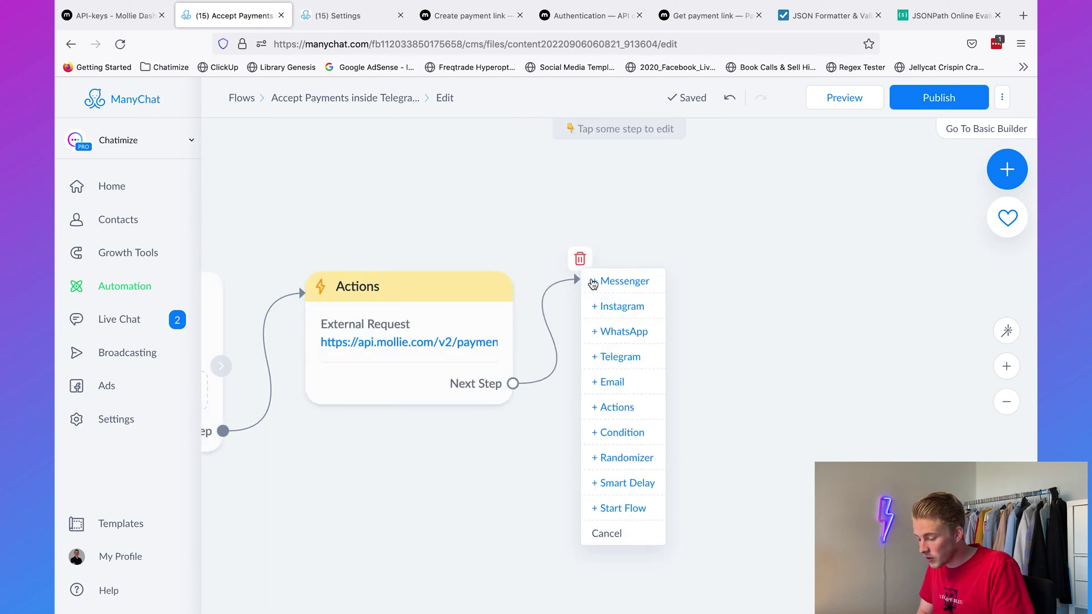
{"action": "left_click", "coordinate": [621, 357]}
Step: Write the Telegram message "Here is the payment link:" followed by the Payment Link custom field
{"action": "left_click", "coordinate": [330, 191]}
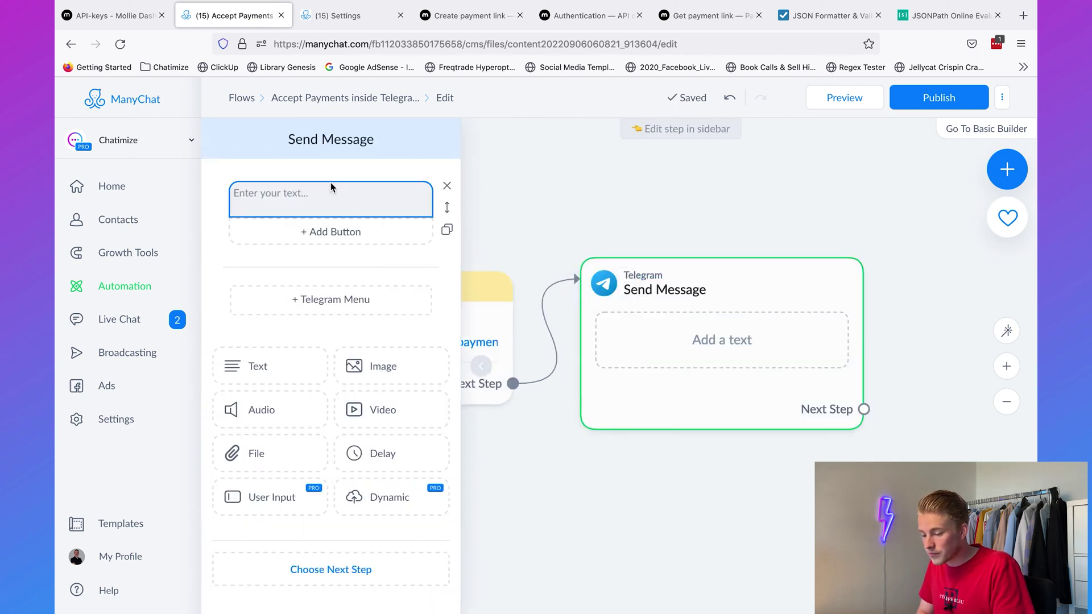
{"action": "type", "text": "Here is th"}
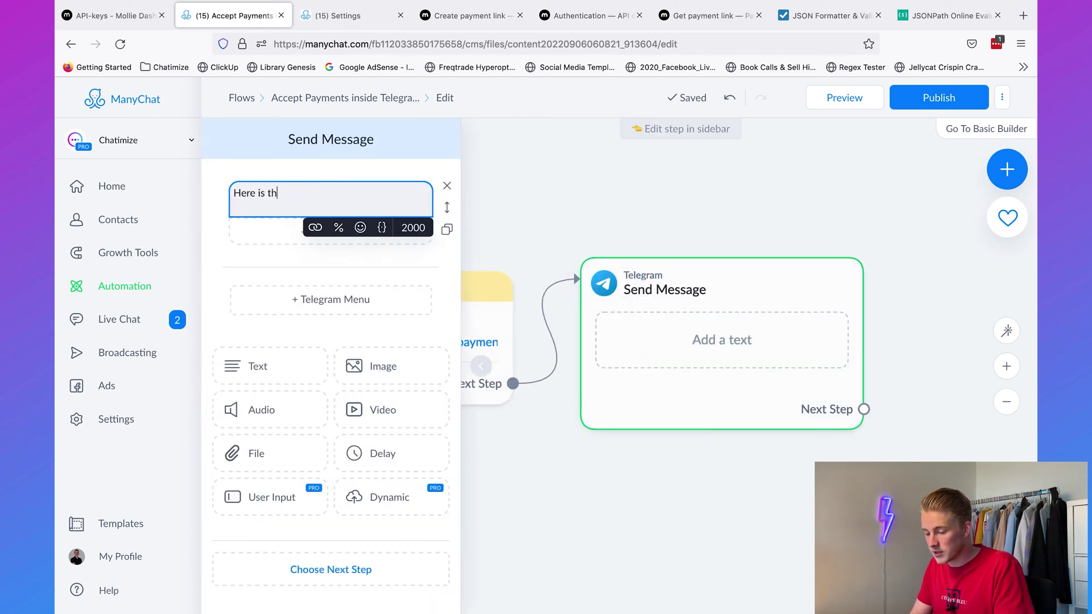
{"action": "type", "text": "e paymenbt"}
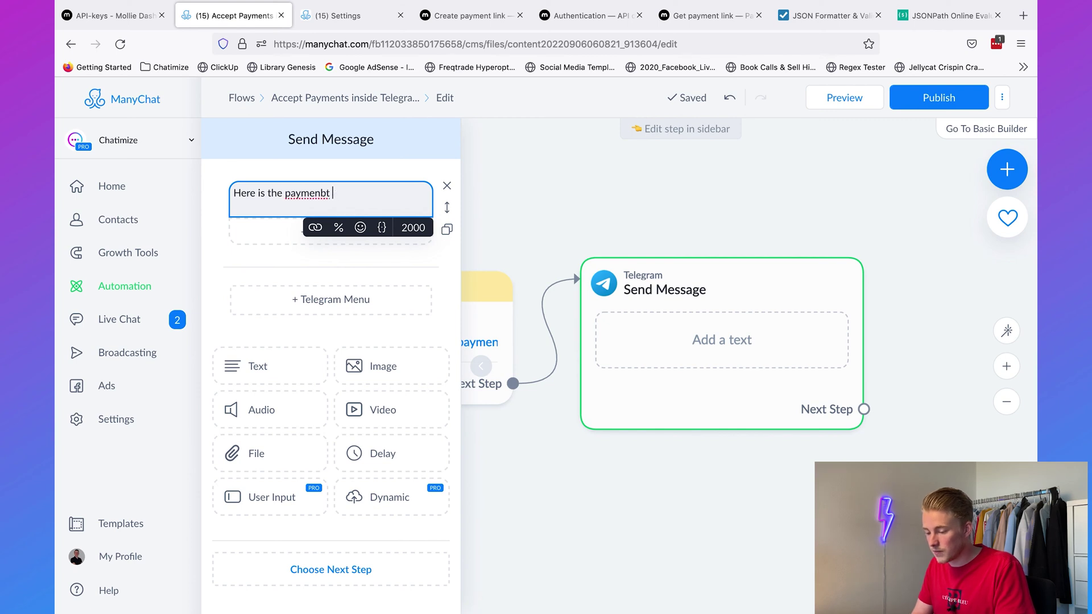
{"action": "key", "text": "BackSpace"}
{"action": "key", "text": "BackSpace"}
{"action": "key", "text": "BackSpace"}
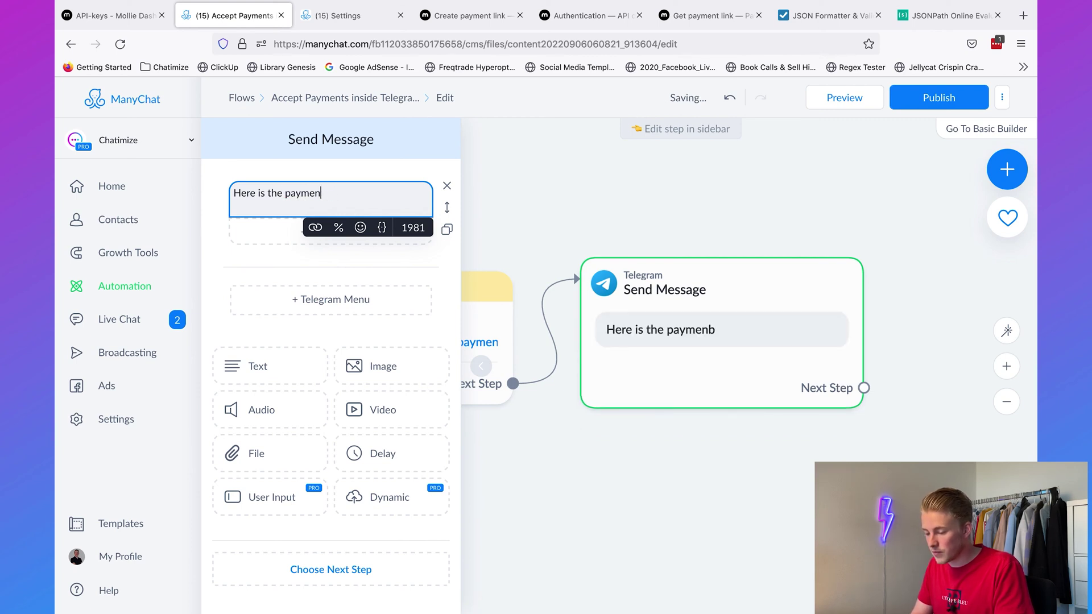
{"action": "type", "text": "t link: {payment"}
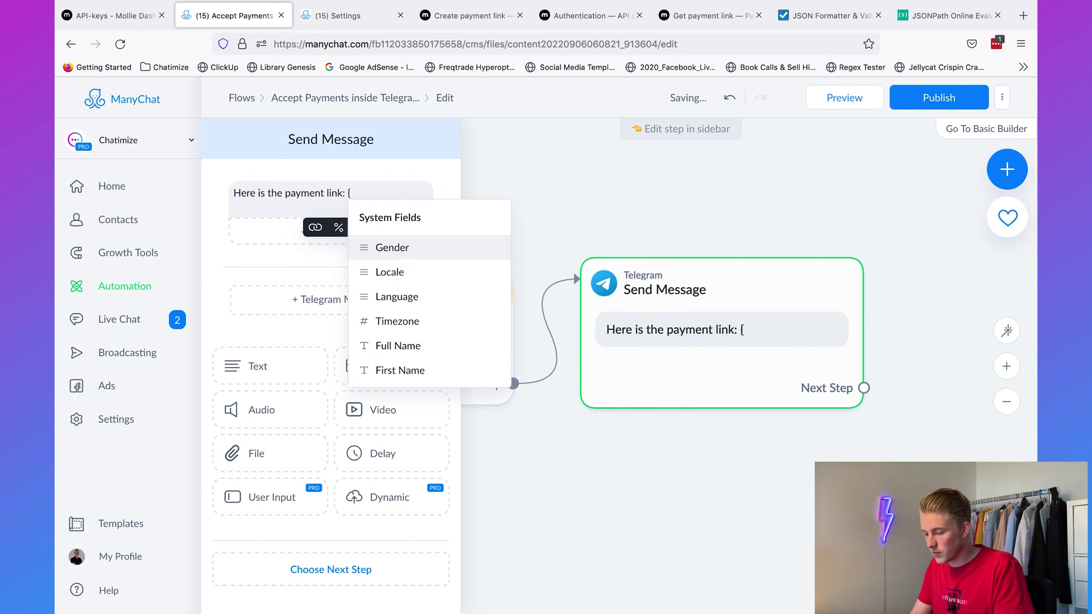
{"action": "key", "text": "Return"}
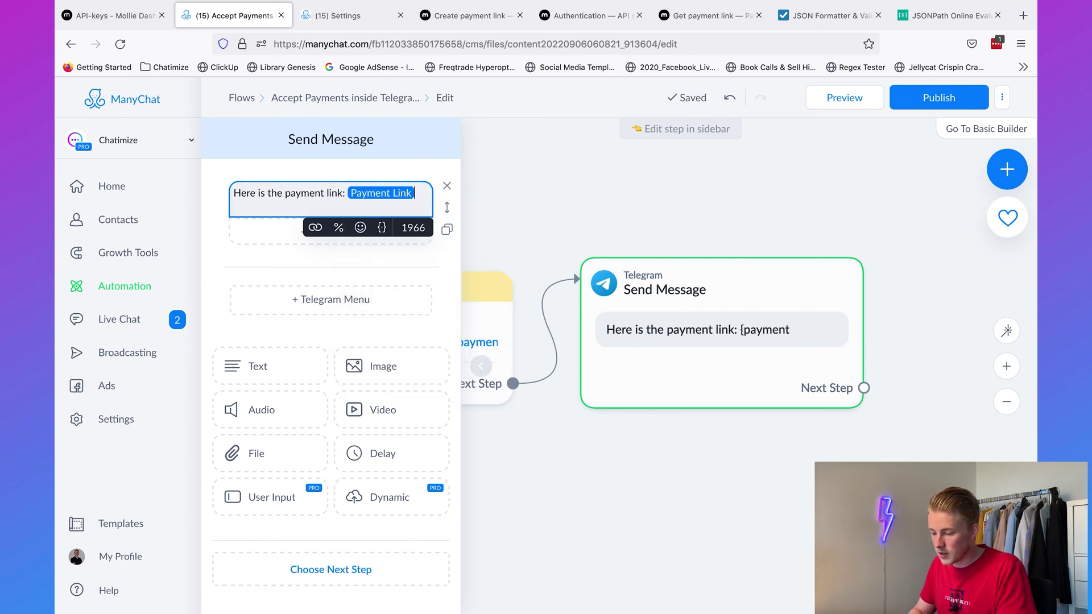
{"action": "left_click", "coordinate": [521, 182]}
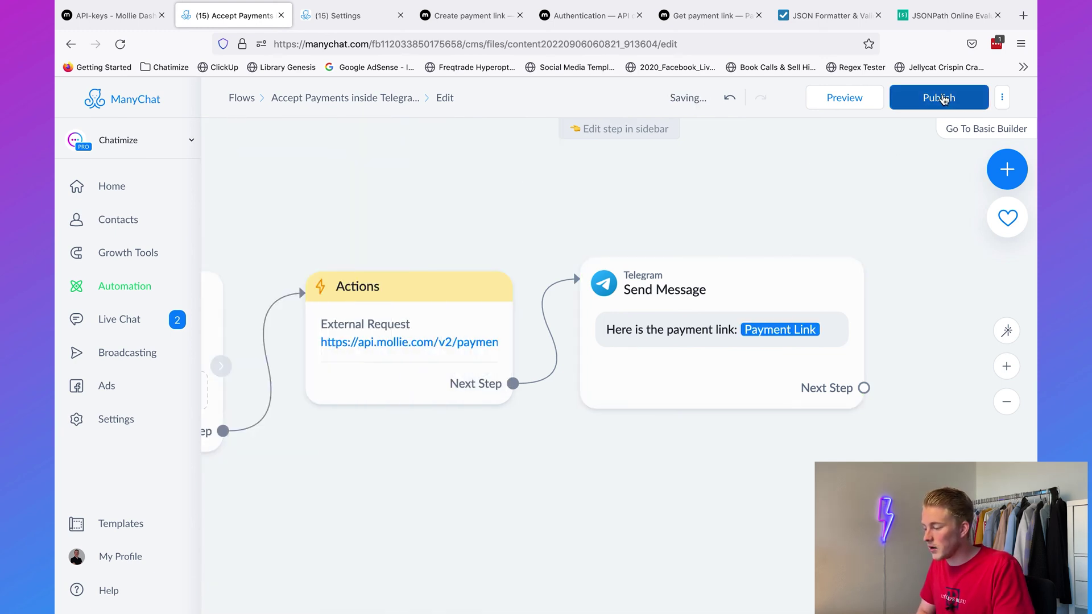
Step: Publish the flow and preview it in the Telegram app, allowing the browser to open the link
{"action": "left_click", "coordinate": [949, 104]}
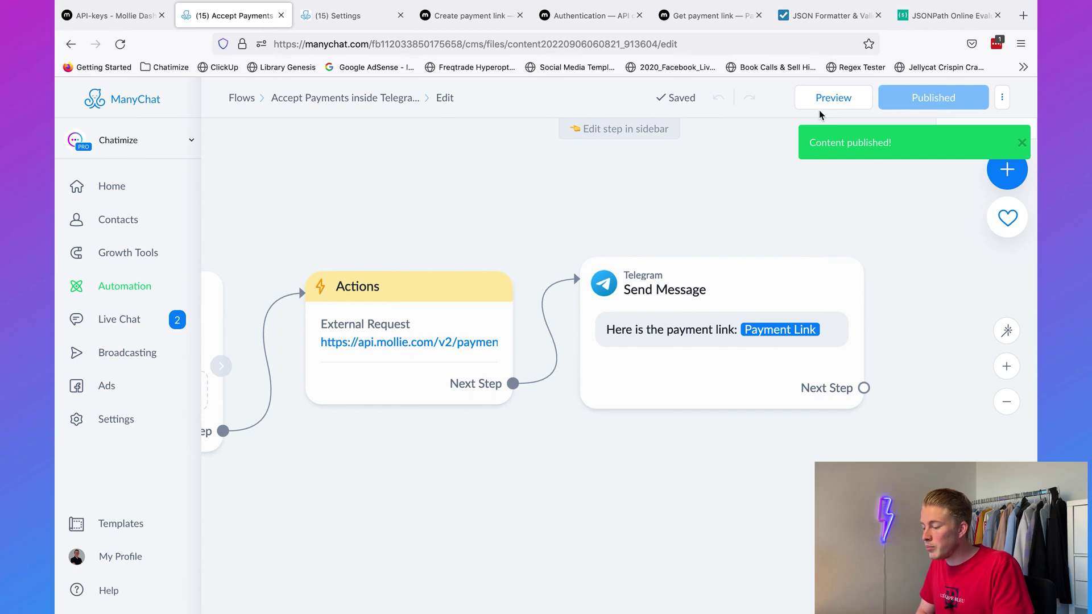
{"action": "left_click", "coordinate": [830, 98]}
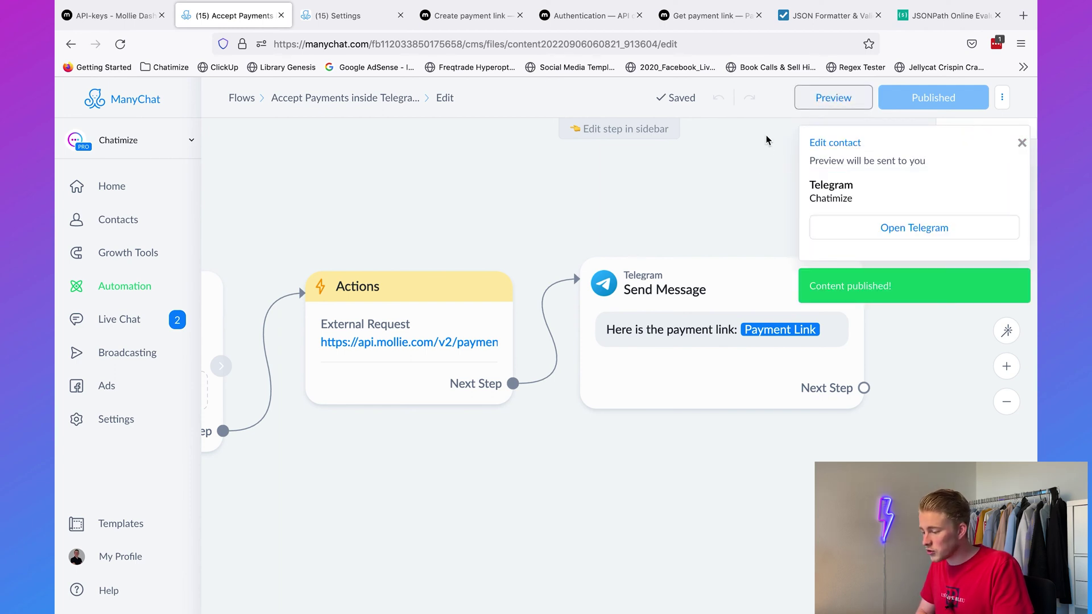
{"action": "left_click", "coordinate": [843, 236]}
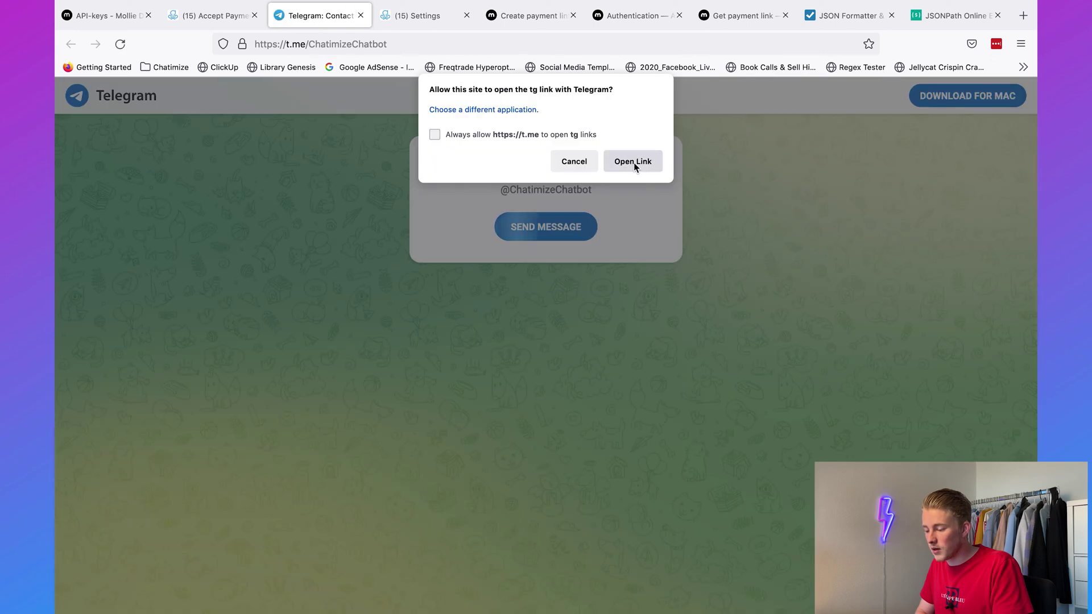
{"action": "left_click", "coordinate": [634, 162]}
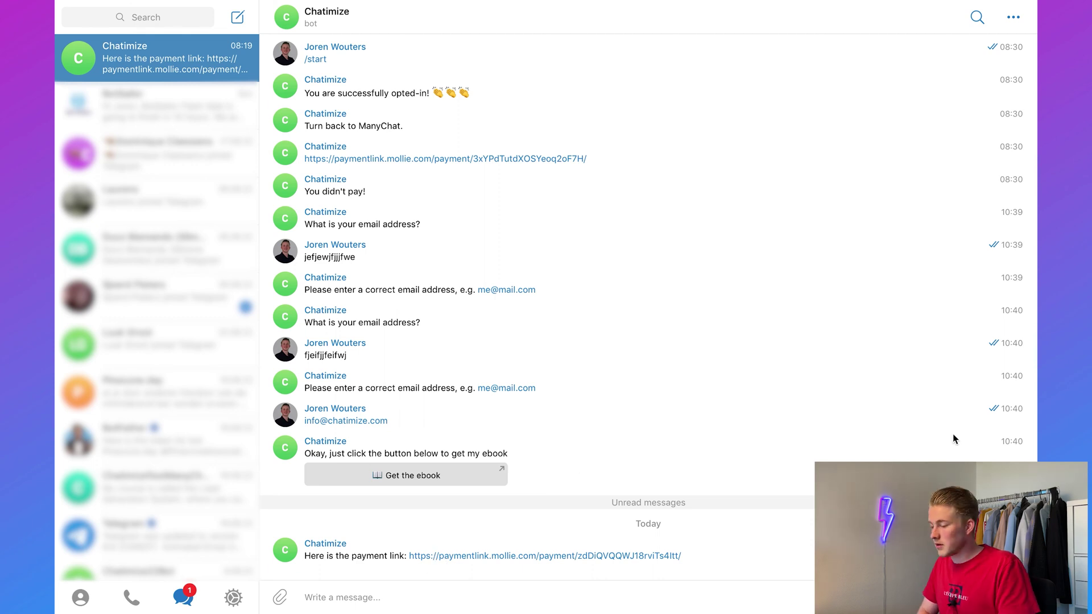
Step: Switch from Telegram to the Chrome window with the Mollie checkout page and make it full screen
{"action": "key", "text": "ctrl+Up"}
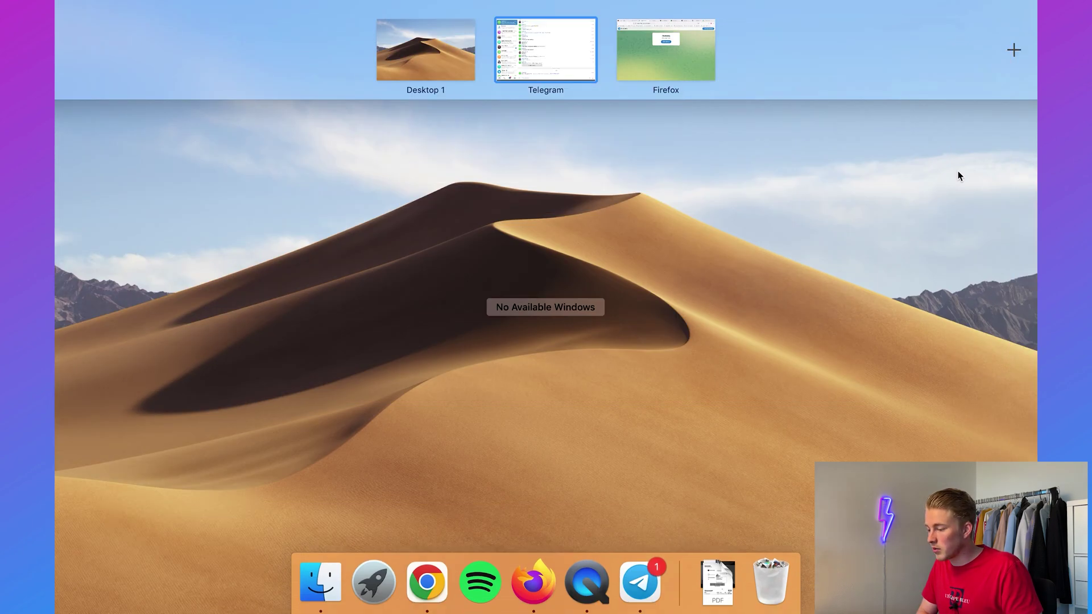
{"action": "key", "text": "Escape"}
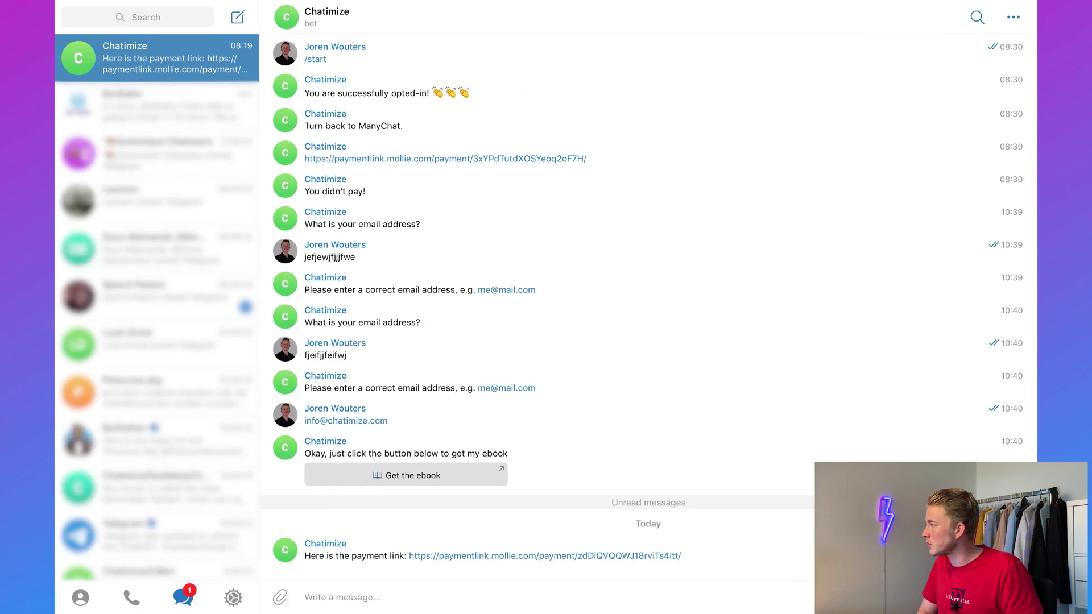
{"action": "key", "text": "ctrl+Up"}
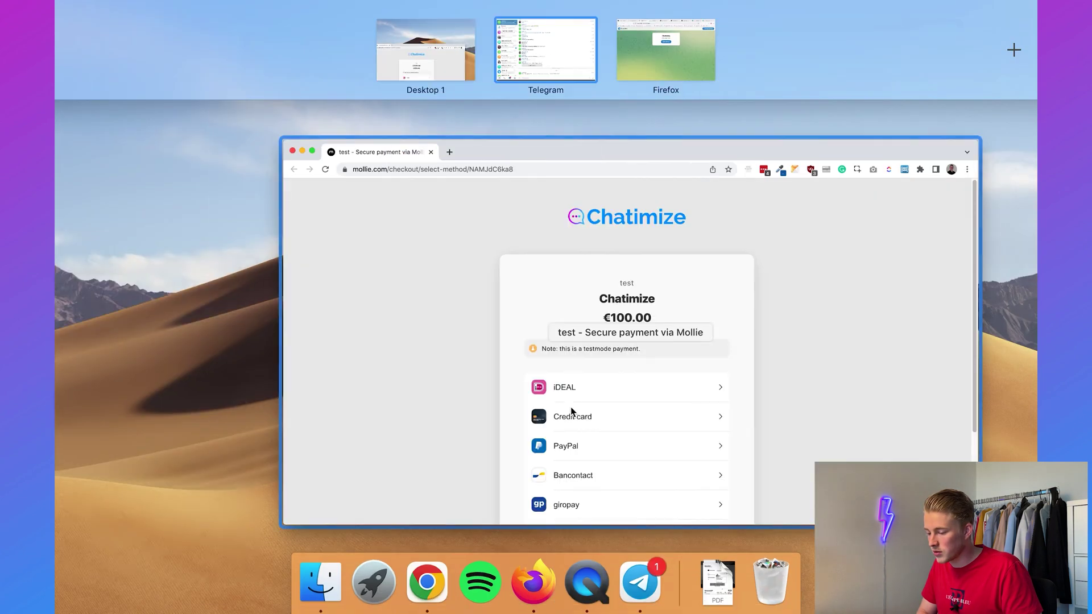
{"action": "left_click", "coordinate": [571, 408]}
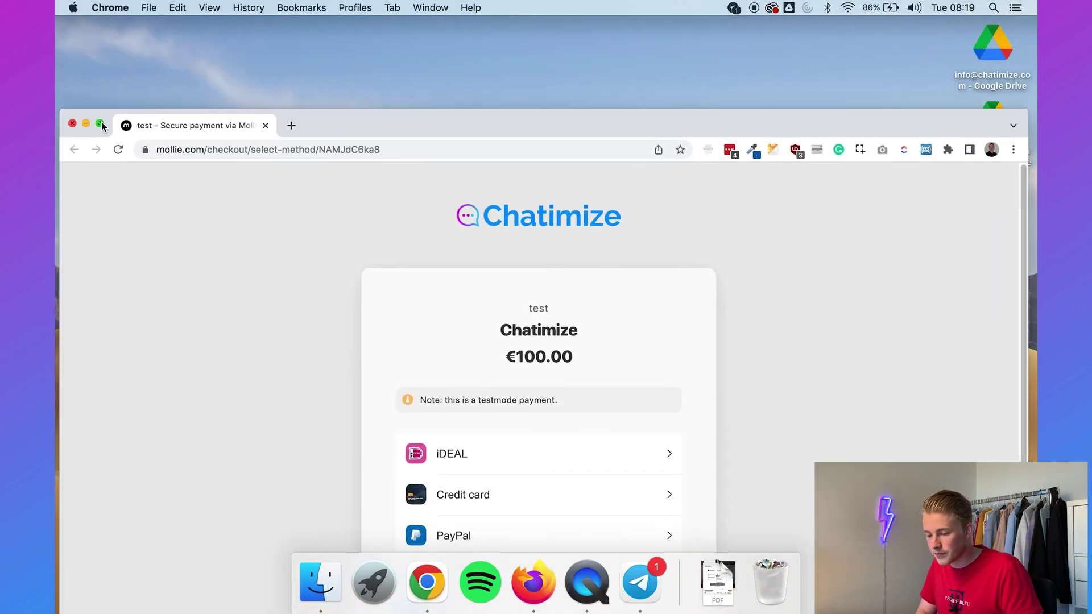
{"action": "key", "text": "ctrl+super+f"}
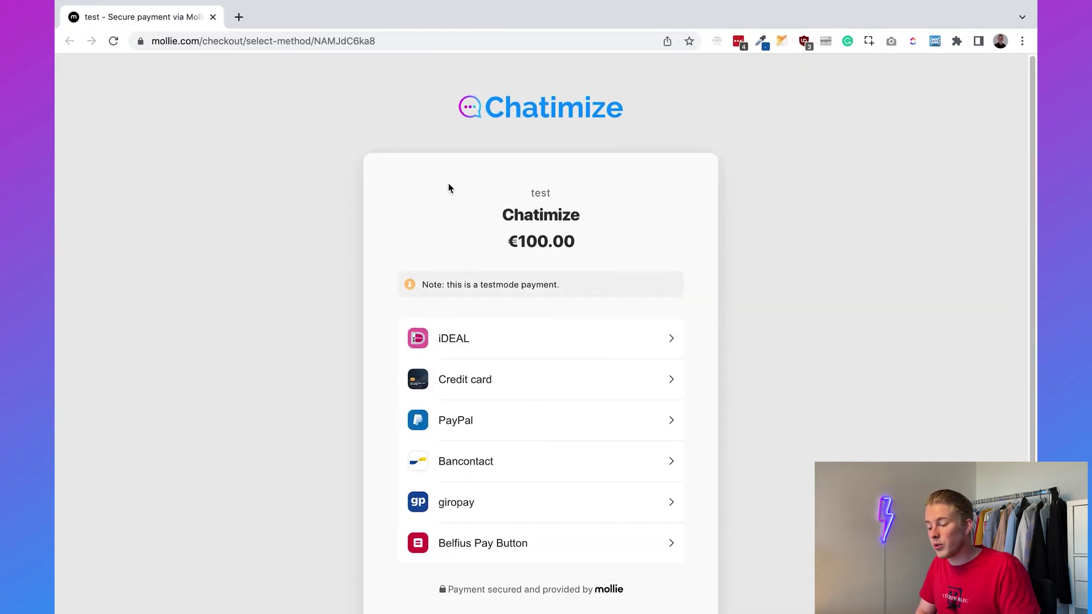
Step: Check the amount, description and available payment methods on the Mollie checkout page
{"action": "left_click_drag", "start_coordinate": [505, 242], "coordinate": [628, 240]}
{"action": "left_click", "coordinate": [633, 246]}
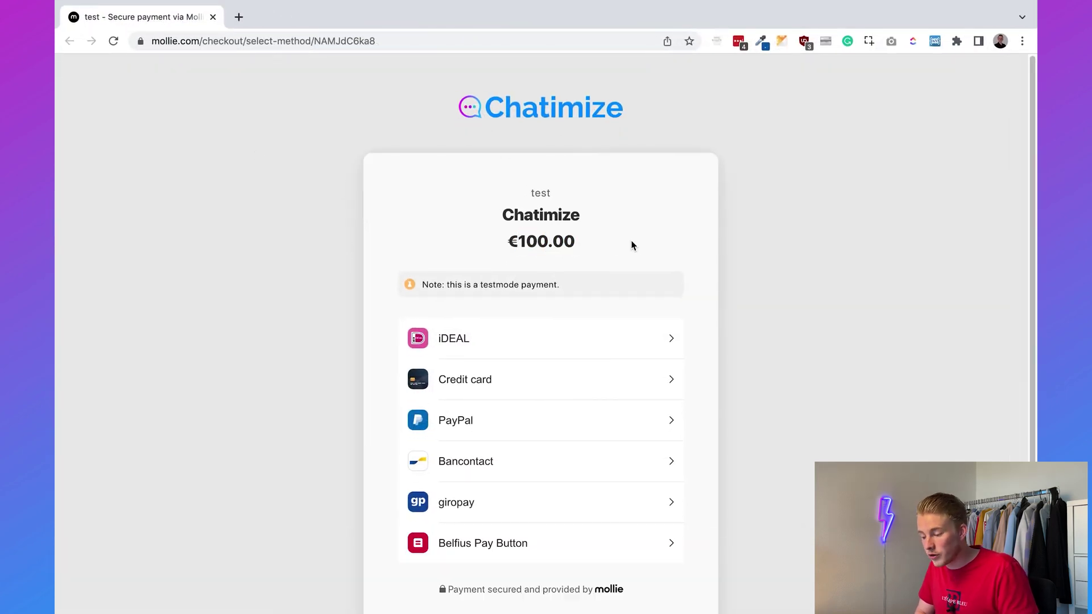
{"action": "double_click", "coordinate": [534, 195]}
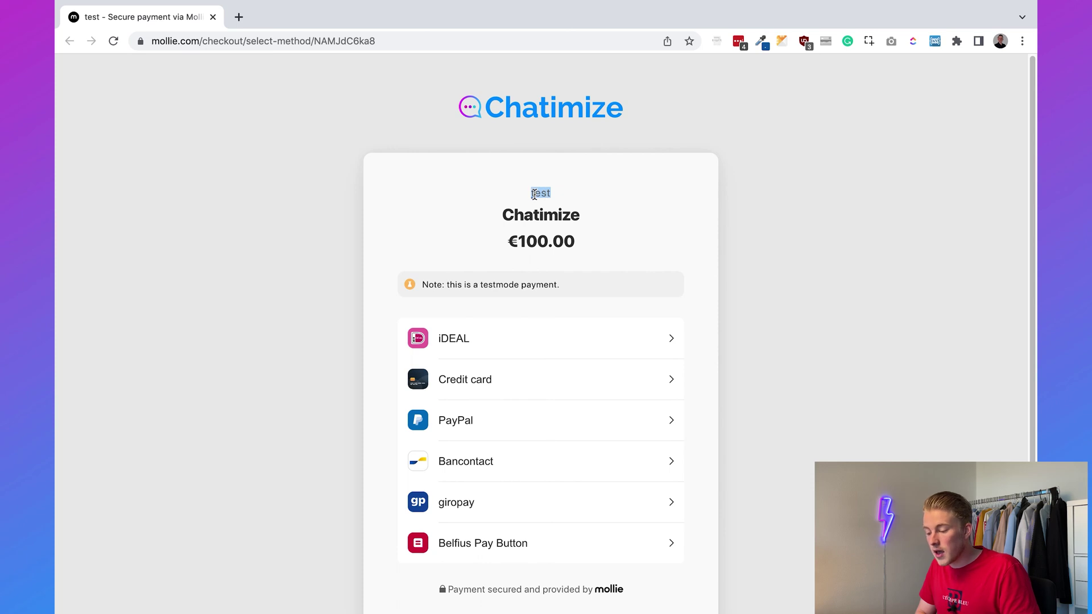
{"action": "scroll", "coordinate": [453, 130], "scroll_direction": "down", "scroll_amount": 2}
{"action": "left_click", "coordinate": [453, 131]}
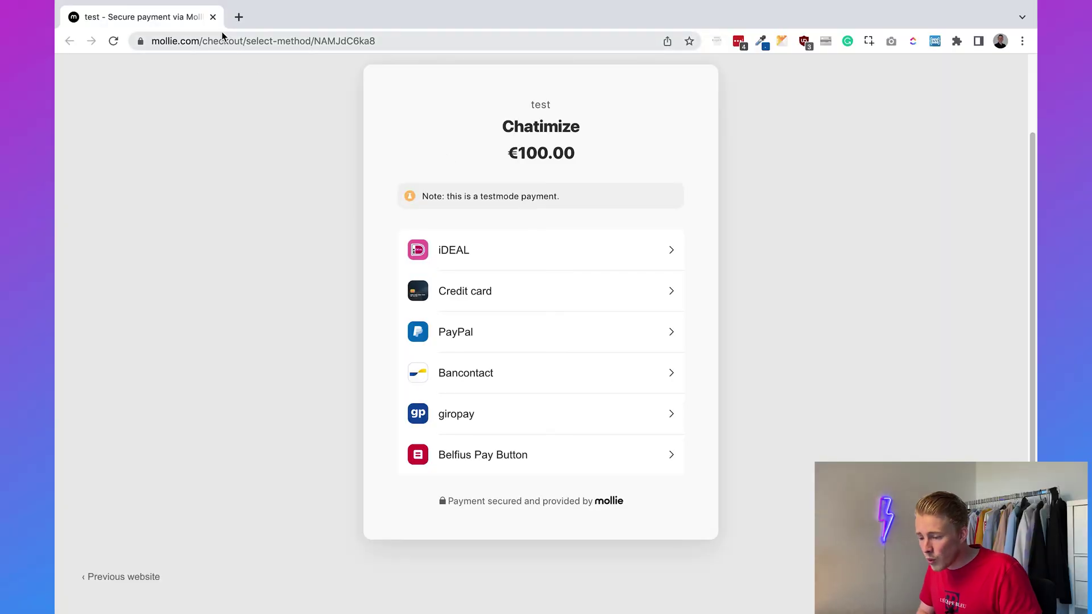
Step: Switch back to Firefox and view the Get payment link page in the Mollie API documentation
{"action": "key", "text": "ctrl+Up"}
{"action": "left_click_drag", "start_coordinate": [718, 65], "coordinate": [489, 60]}
{"action": "left_click", "coordinate": [492, 61]}
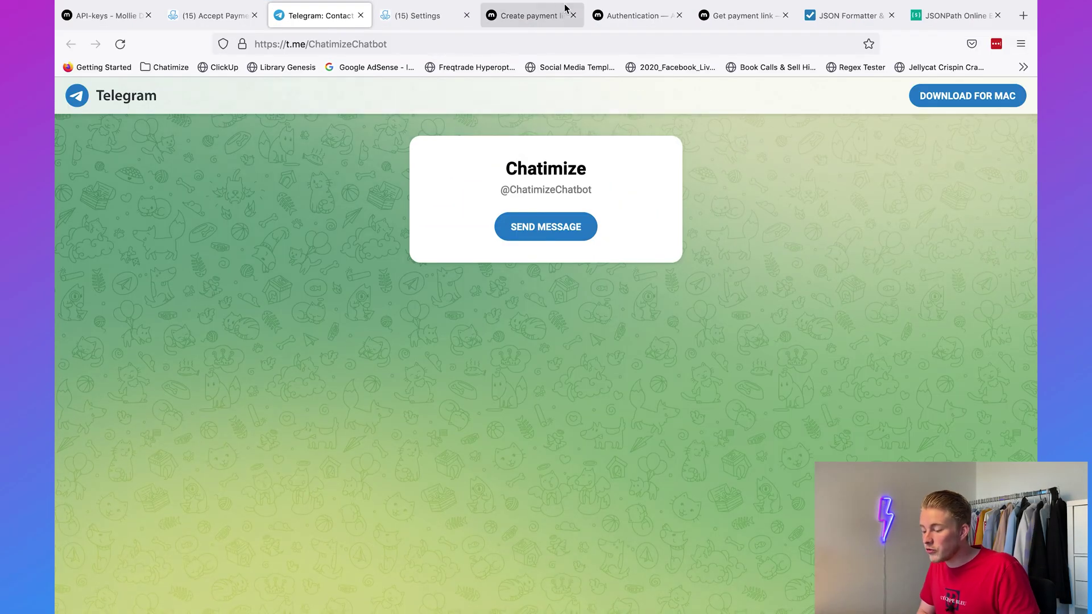
{"action": "left_click", "coordinate": [622, 22]}
{"action": "left_click", "coordinate": [731, 26]}
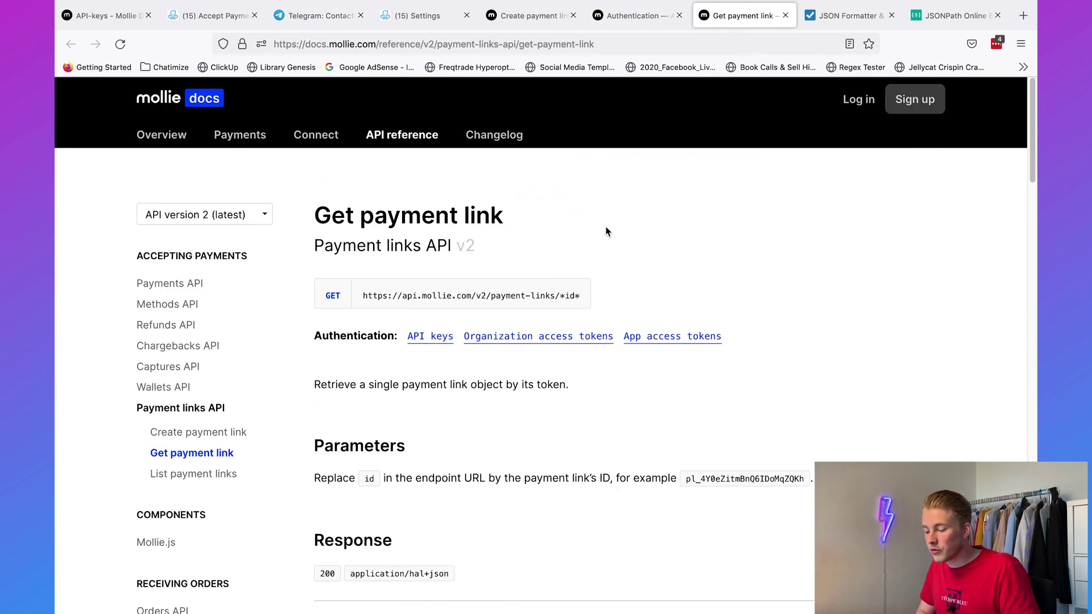
{"action": "left_click_drag", "start_coordinate": [316, 211], "coordinate": [584, 215]}
{"action": "left_click", "coordinate": [584, 216]}
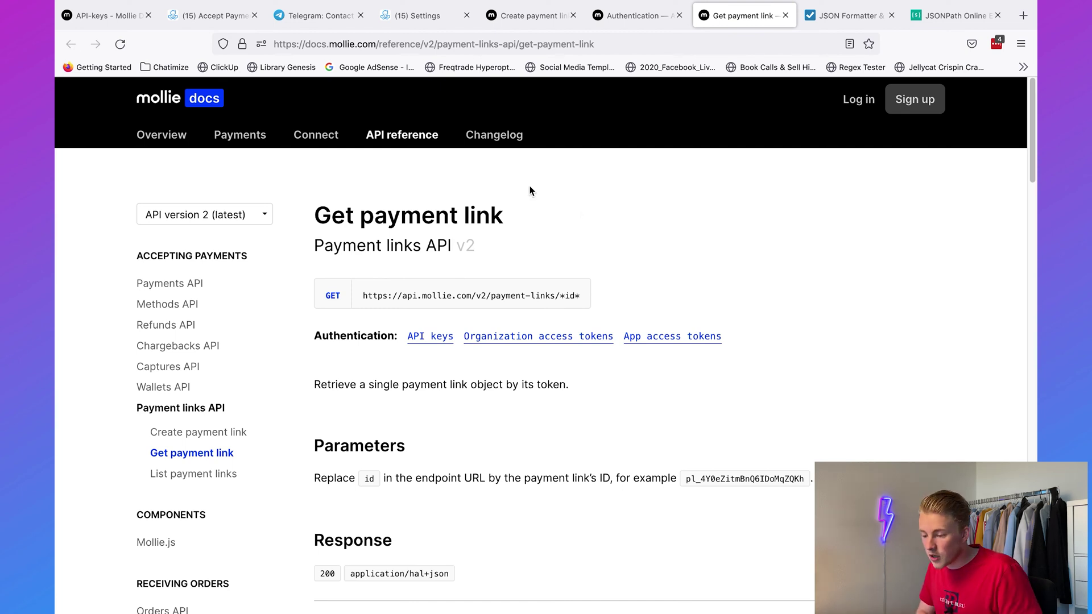
Step: Close the Telegram contact page and connect a Smart Delay to the Telegram message's Next Step output in the ManyChat flow
{"action": "left_click", "coordinate": [361, 15]}
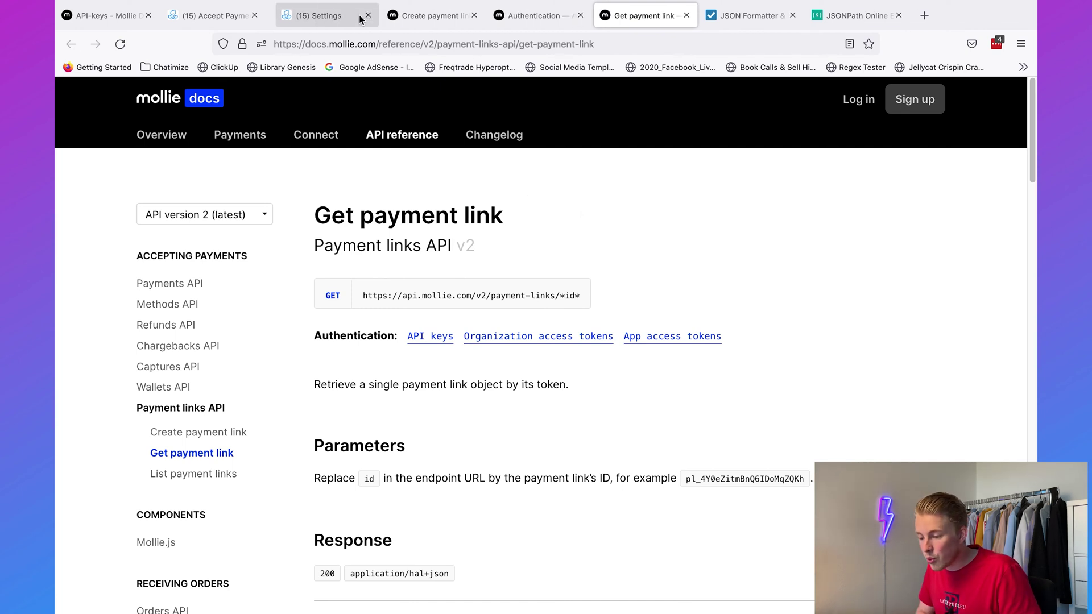
{"action": "left_click", "coordinate": [205, 16]}
{"action": "left_click_drag", "start_coordinate": [812, 264], "coordinate": [813, 281]}
{"action": "left_click_drag", "start_coordinate": [902, 234], "coordinate": [612, 228]}
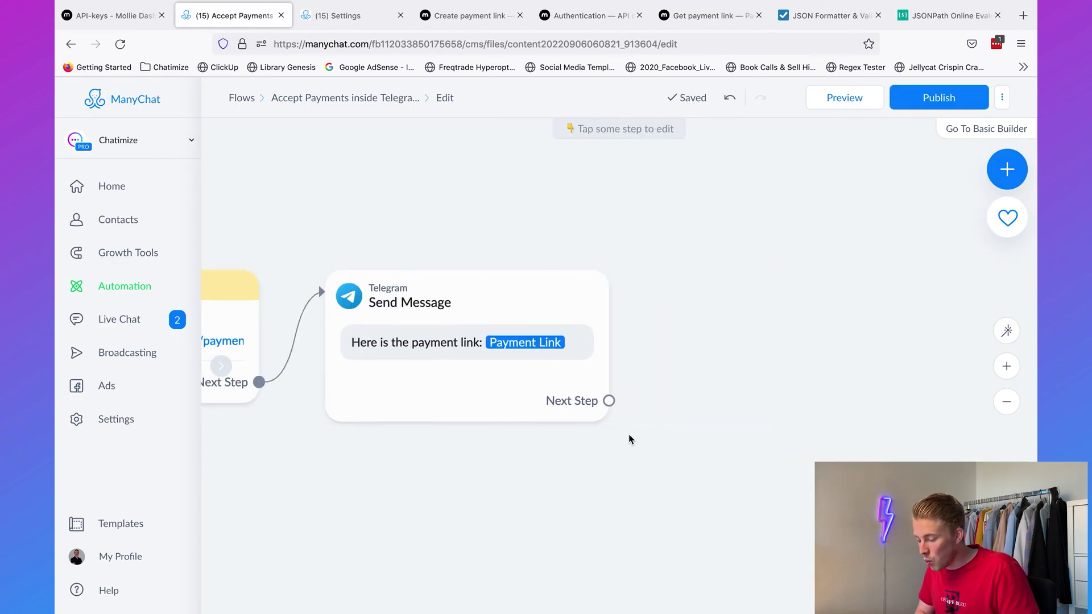
{"action": "left_click_drag", "start_coordinate": [609, 407], "coordinate": [645, 256]}
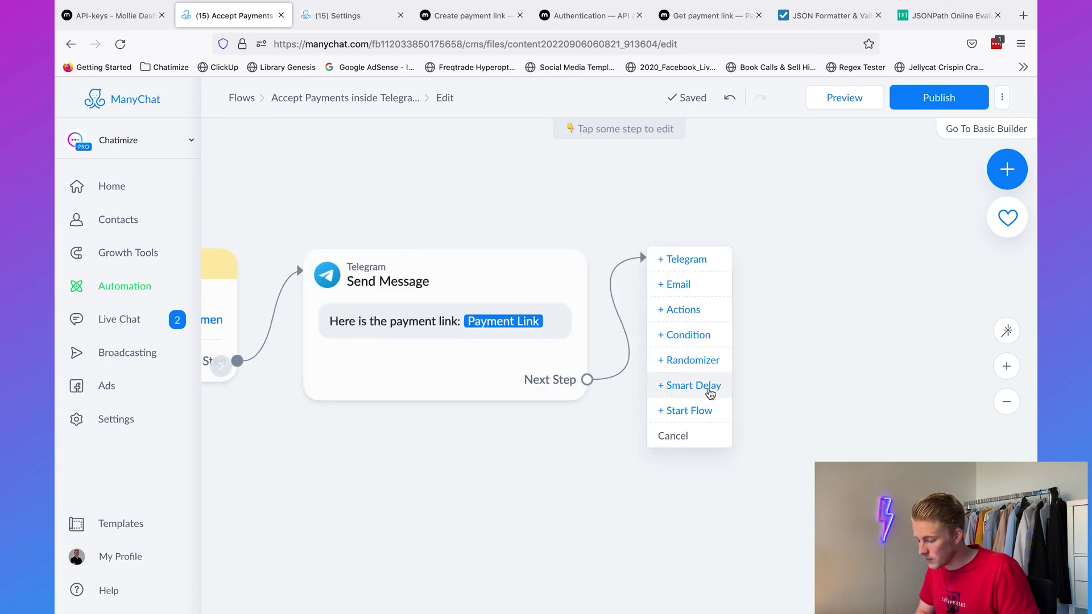
{"action": "left_click", "coordinate": [709, 391]}
Step: Set the Smart Delay duration to 30 seconds and close its settings
{"action": "double_click", "coordinate": [316, 232]}
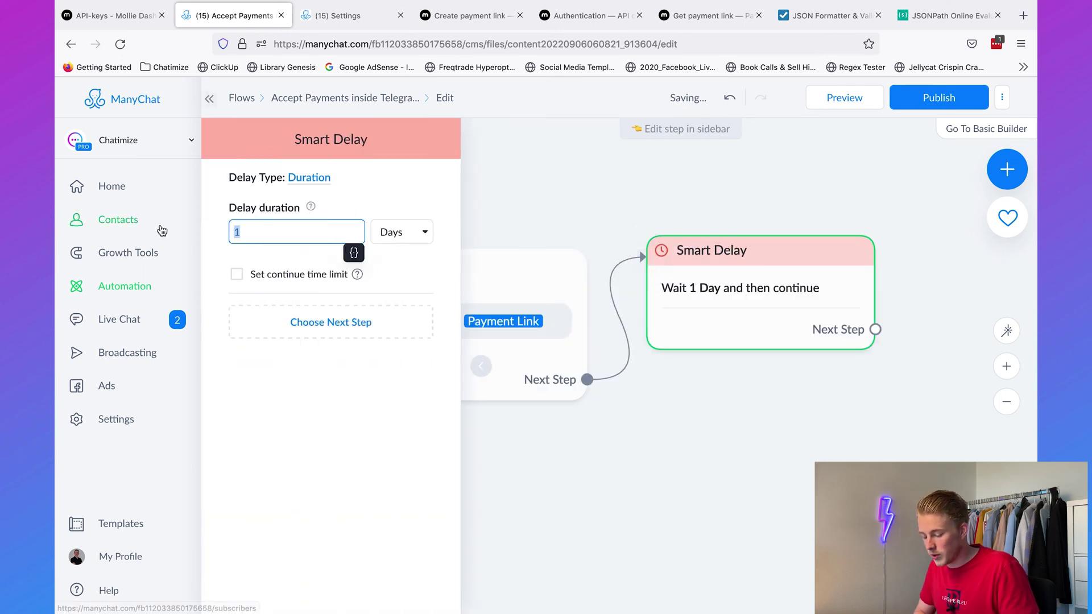
{"action": "type", "text": "30"}
{"action": "left_click", "coordinate": [401, 231]}
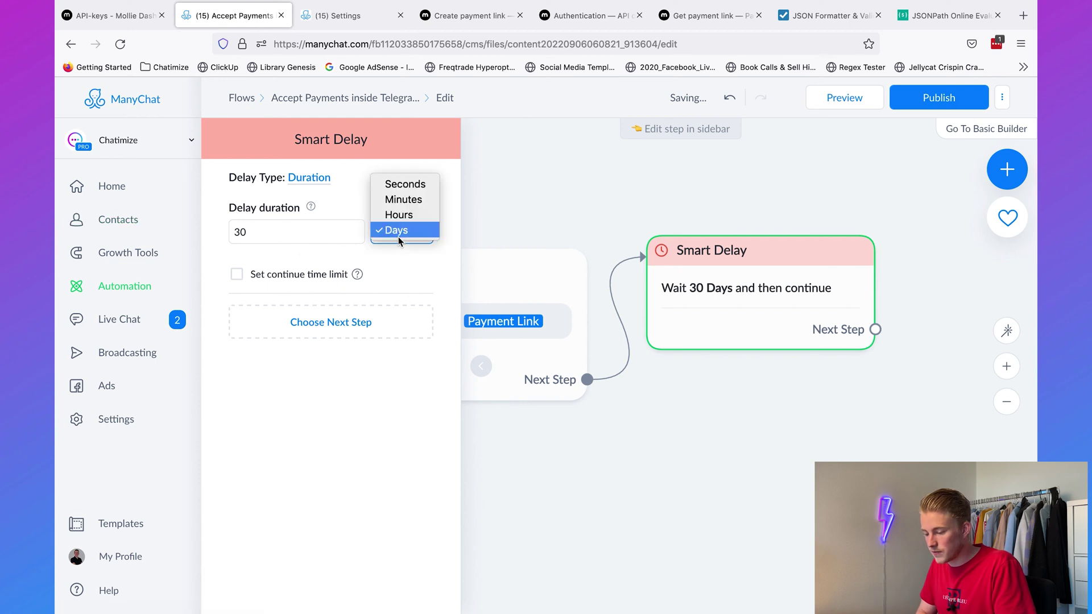
{"action": "left_click", "coordinate": [402, 183]}
{"action": "left_click", "coordinate": [584, 220]}
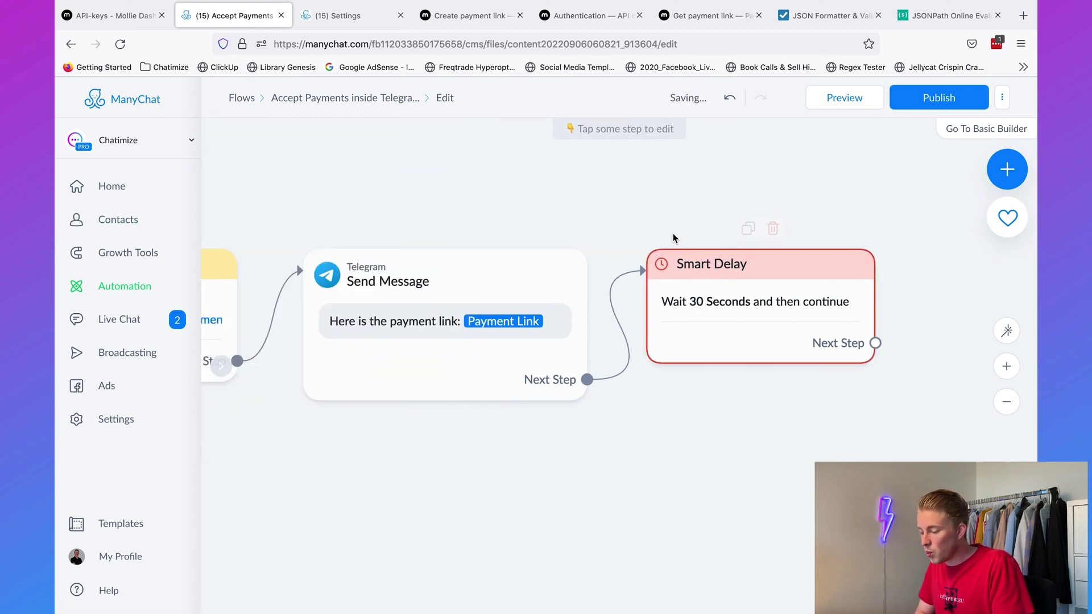
Step: Duplicate the Actions block with the Mollie external request and connect the copy to the Smart Delay's Next Step output
{"action": "scroll", "coordinate": [634, 190], "scroll_direction": "down", "scroll_amount": 3}
{"action": "left_click_drag", "start_coordinate": [634, 190], "coordinate": [707, 207]}
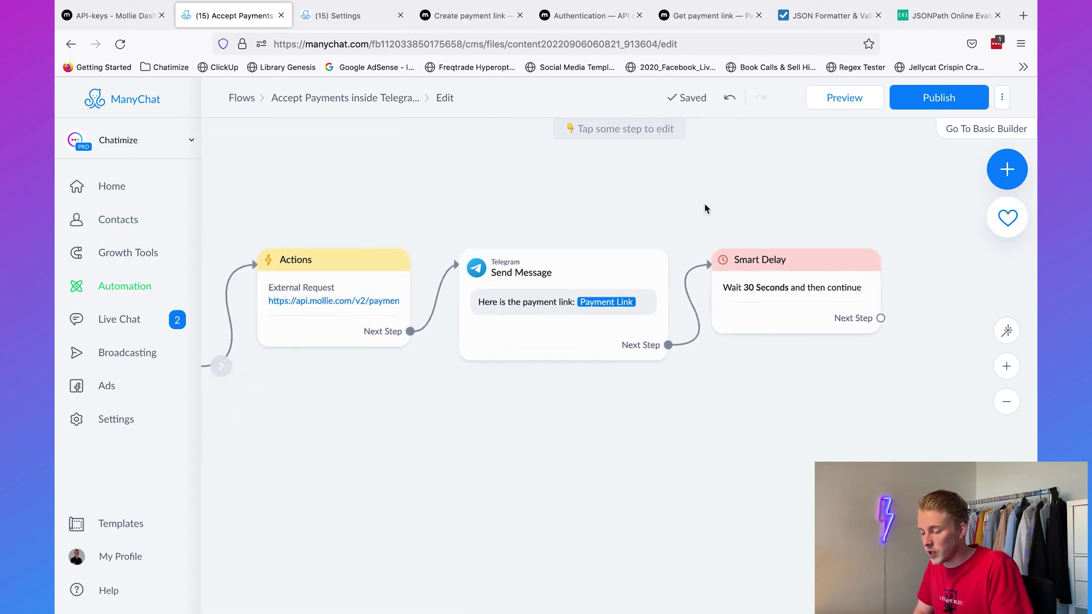
{"action": "left_click", "coordinate": [316, 226]}
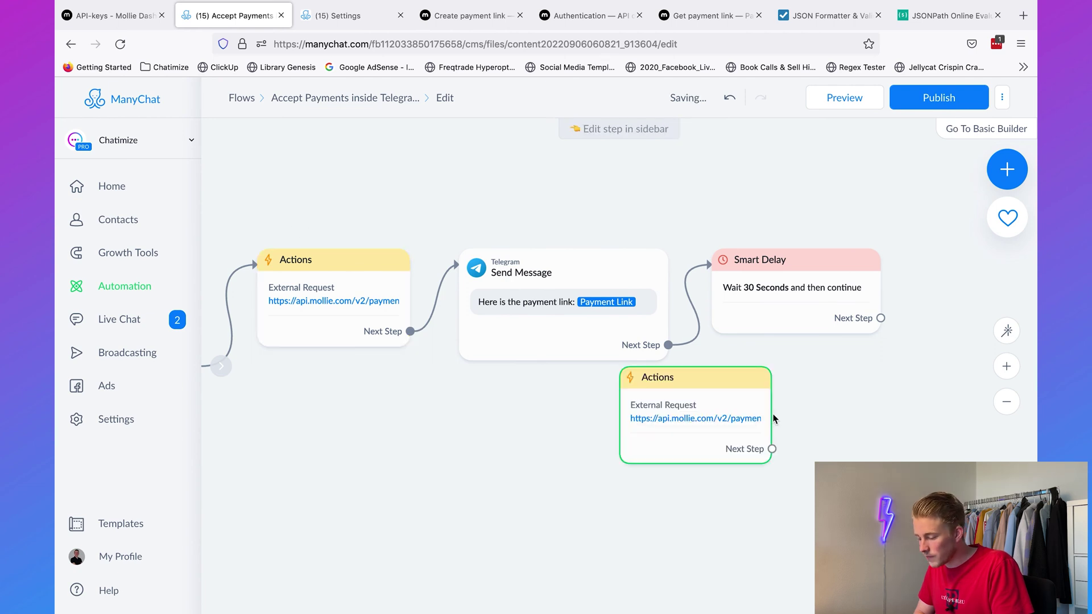
{"action": "left_click", "coordinate": [633, 414]}
{"action": "left_click_drag", "start_coordinate": [500, 406], "coordinate": [799, 290]}
{"action": "left_click_drag", "start_coordinate": [653, 325], "coordinate": [778, 307]}
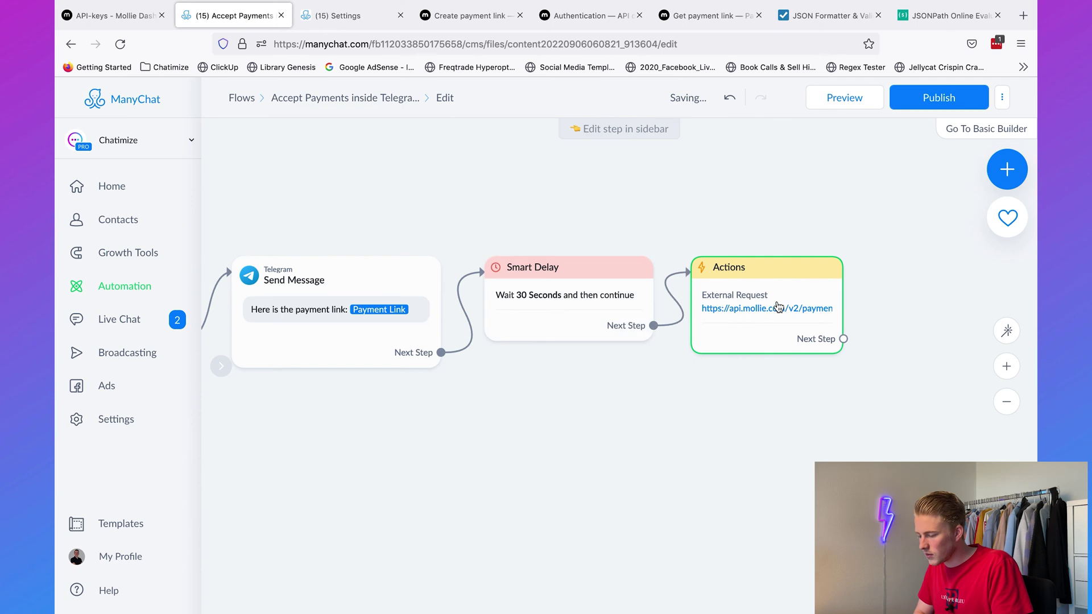
Step: Open the duplicated external request for editing and copy the Get payment link endpoint URL from the Mollie documentation
{"action": "left_click", "coordinate": [778, 307]}
{"action": "left_click", "coordinate": [340, 227]}
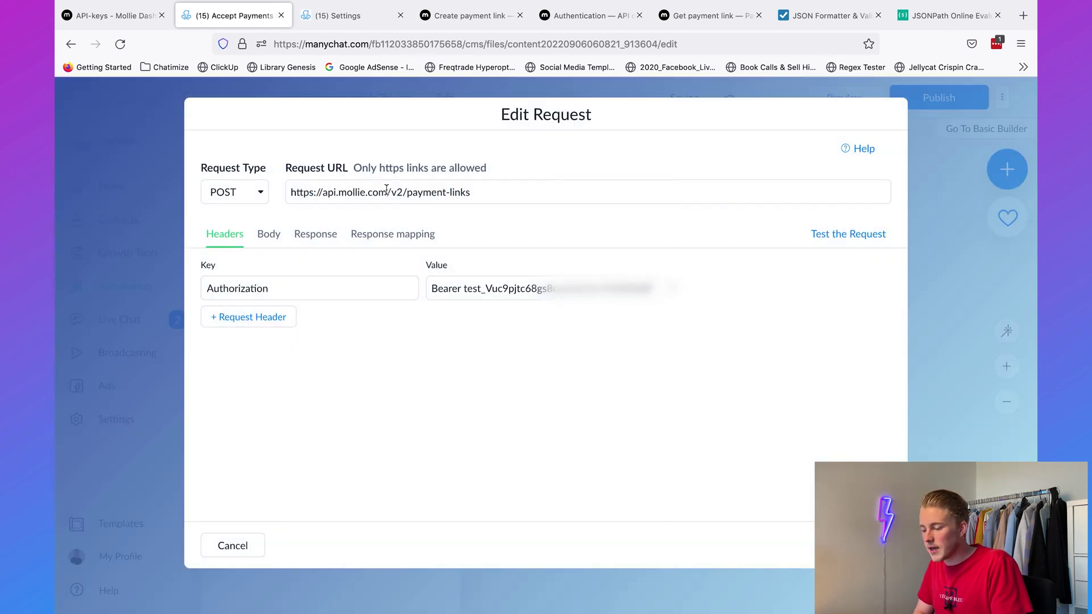
{"action": "left_click", "coordinate": [692, 16]}
{"action": "triple_click", "coordinate": [420, 296]}
{"action": "key", "text": "ctrl+c"}
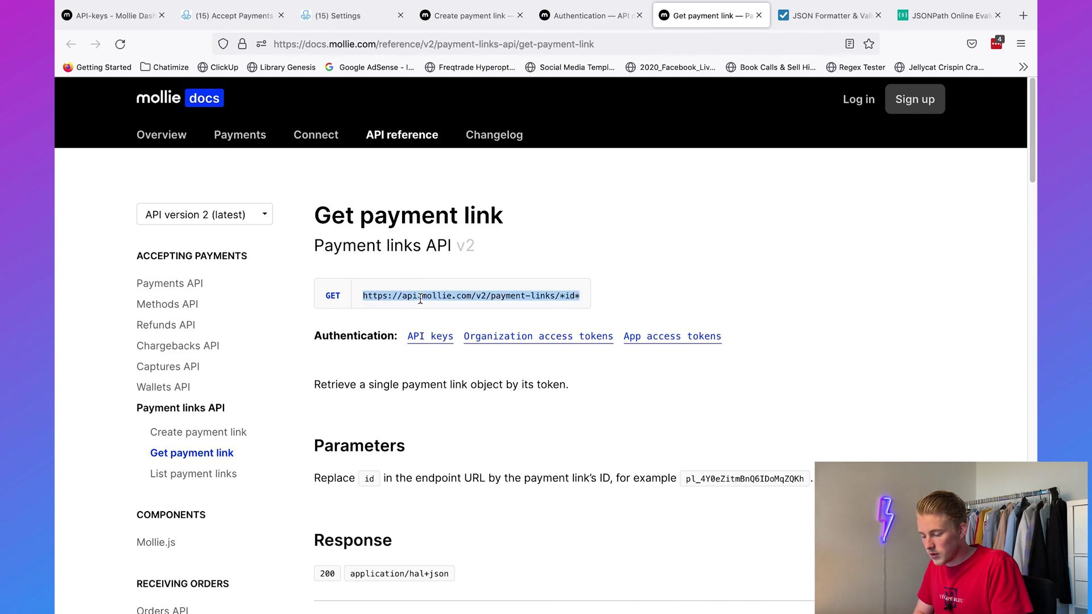
Step: Check the endpoint's HTTP method in the Mollie documentation and set the ManyChat request type to GET
{"action": "double_click", "coordinate": [332, 295]}
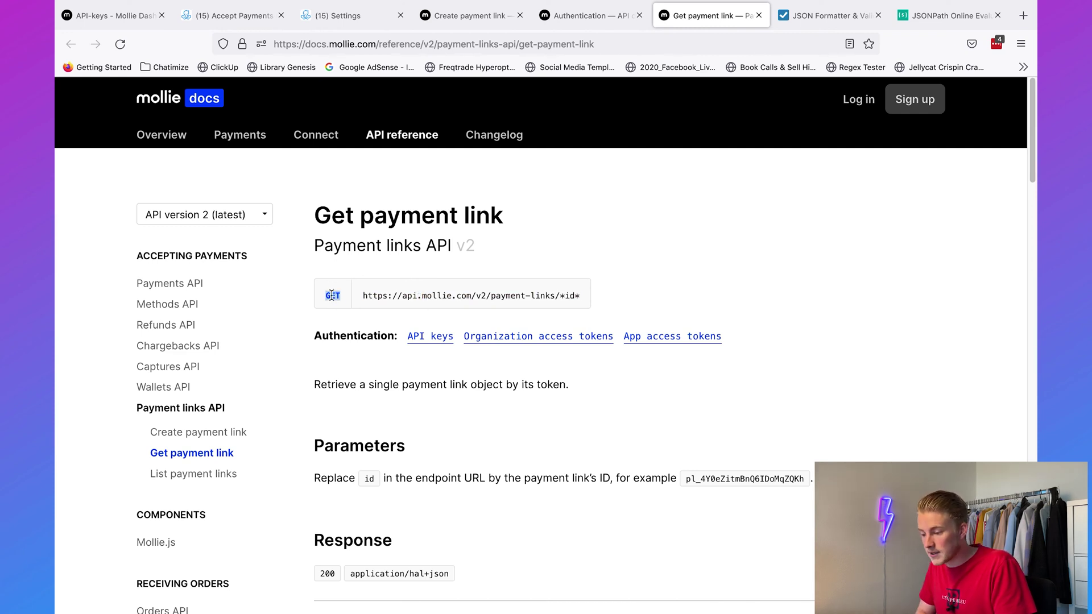
{"action": "left_click", "coordinate": [203, 23]}
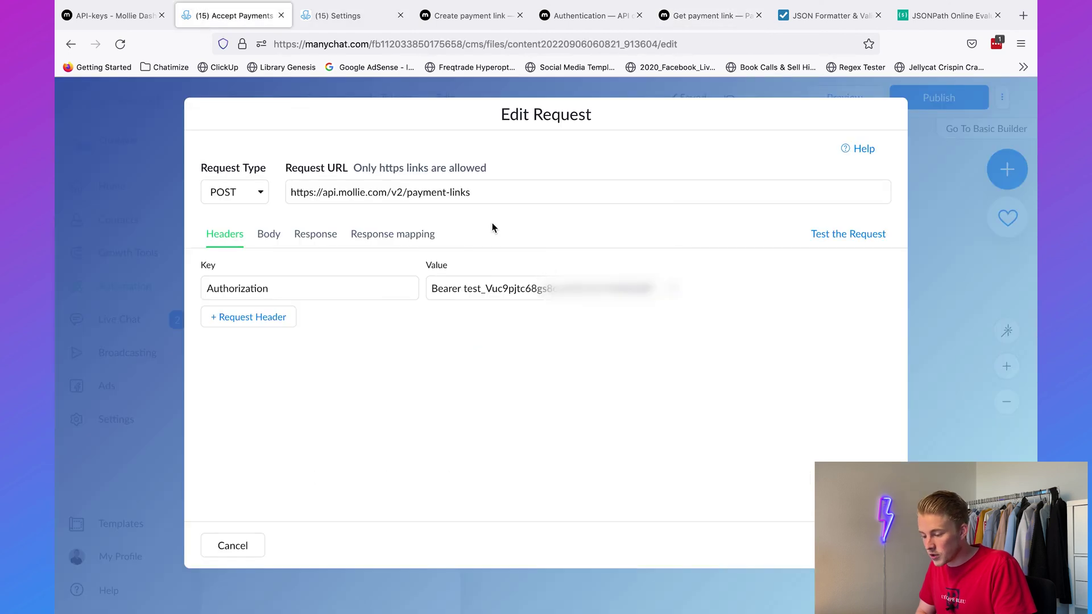
{"action": "left_click", "coordinate": [235, 192]}
{"action": "left_click", "coordinate": [221, 204]}
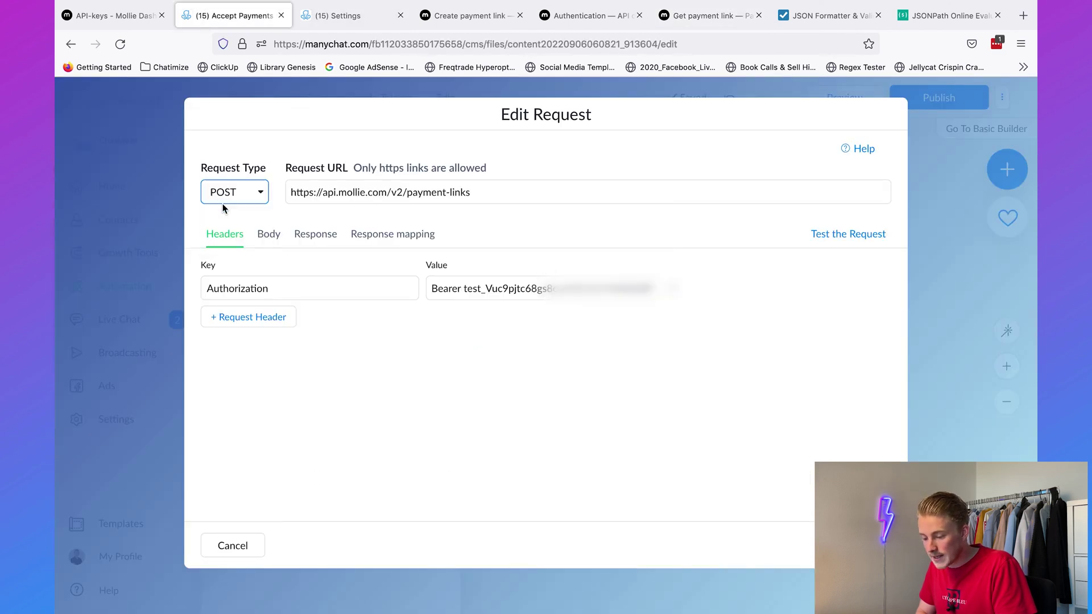
{"action": "triple_click", "coordinate": [372, 191]}
{"action": "key", "text": "ctrl+v"}
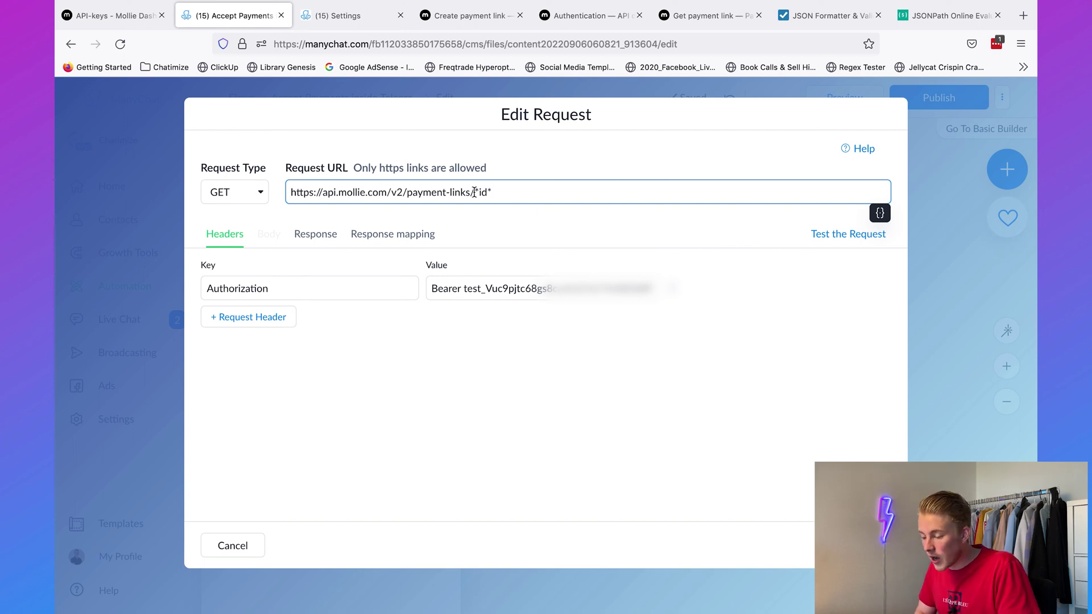
{"action": "left_click_drag", "start_coordinate": [473, 193], "coordinate": [571, 193]}
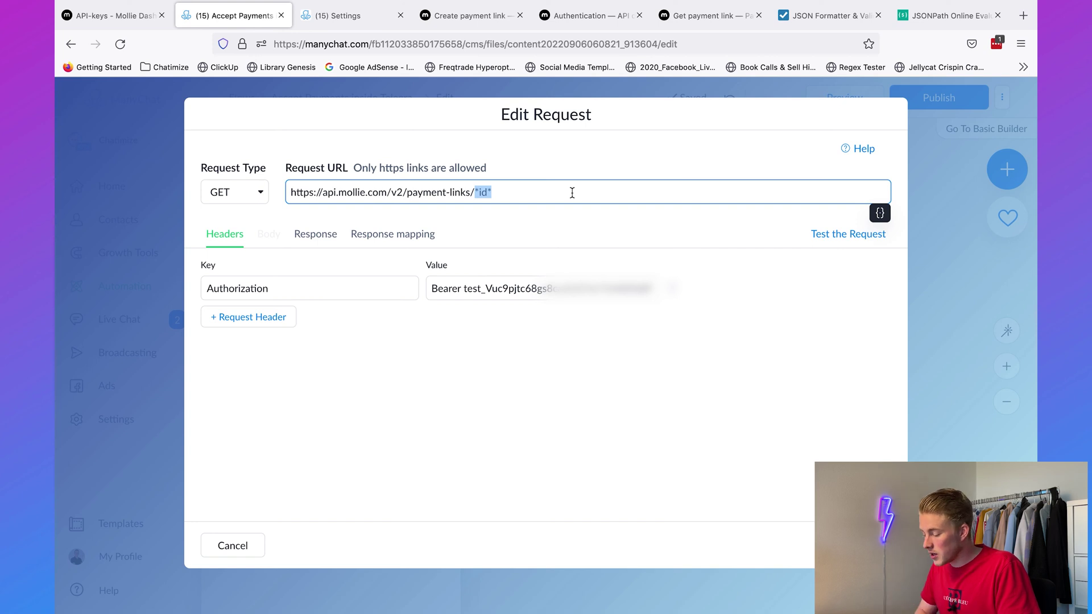
{"action": "key", "text": "BackSpace"}
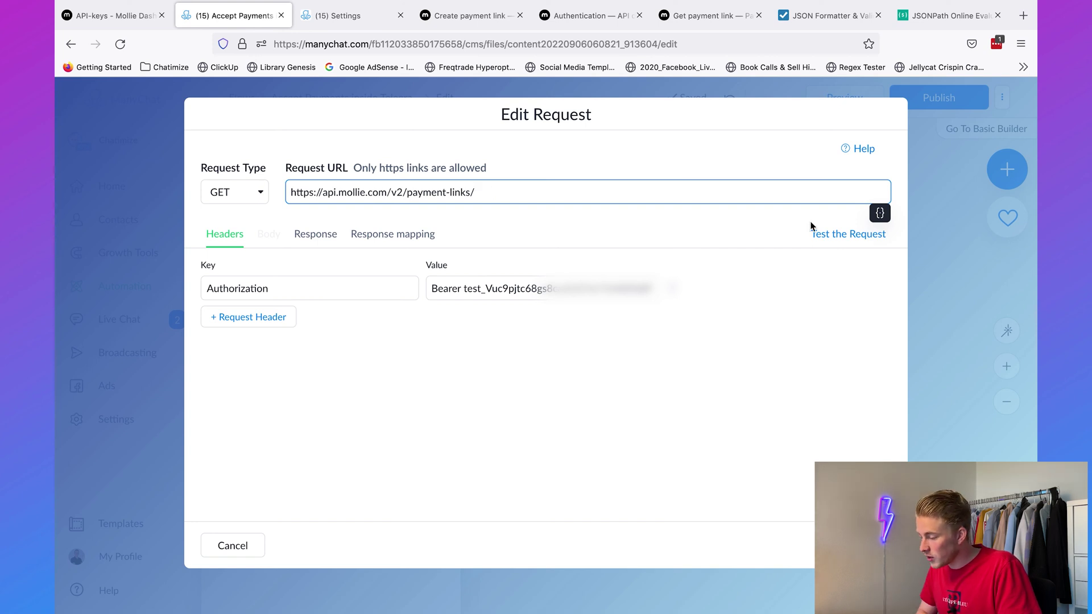
{"action": "left_click", "coordinate": [882, 211]}
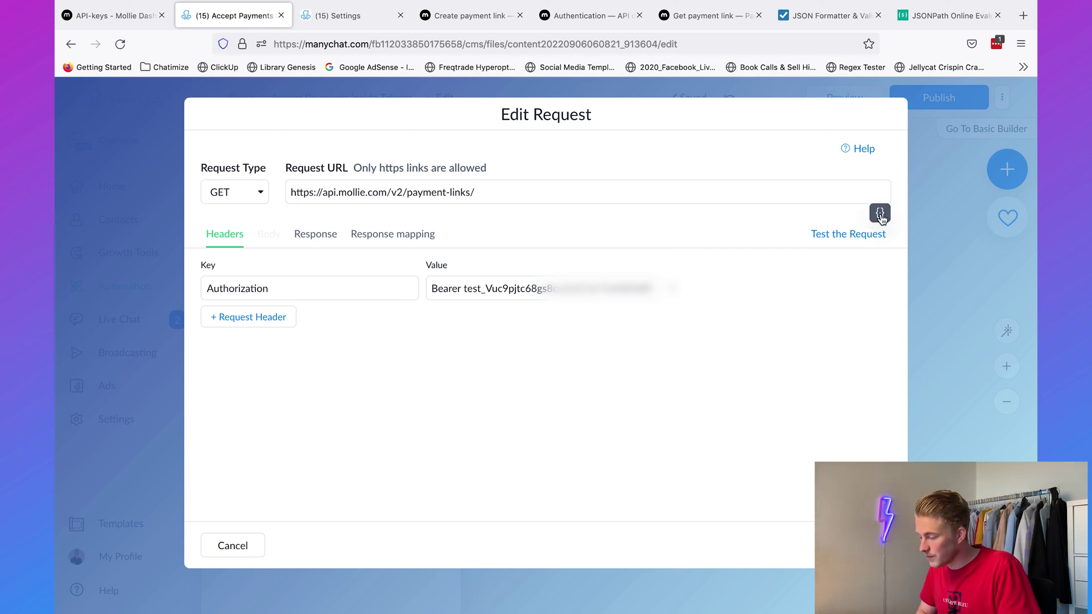
{"action": "left_click", "coordinate": [880, 213]}
{"action": "type", "text": "payment"}
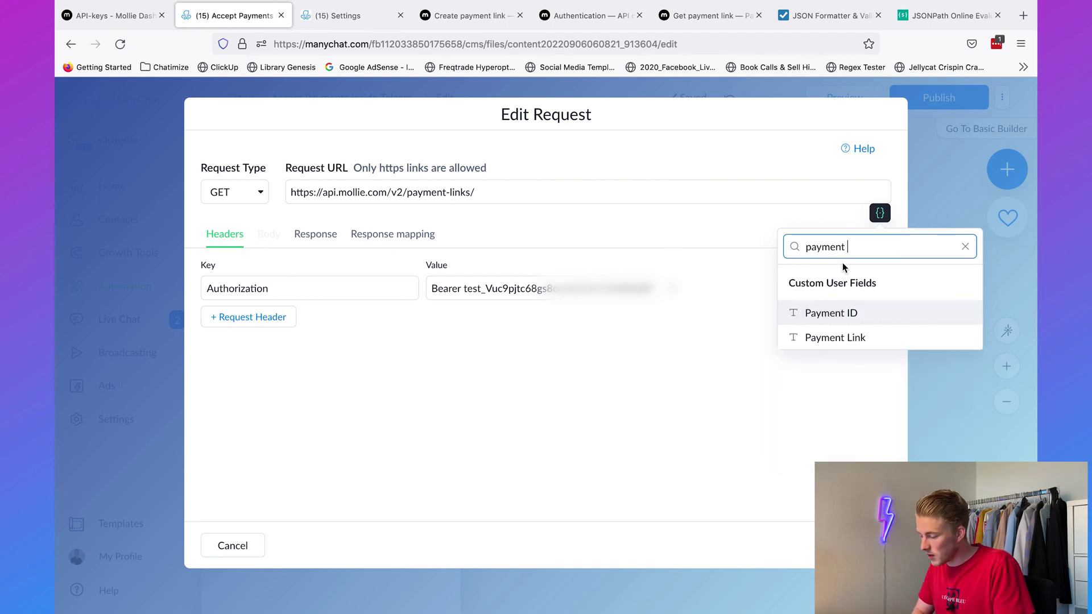
{"action": "left_click", "coordinate": [819, 314]}
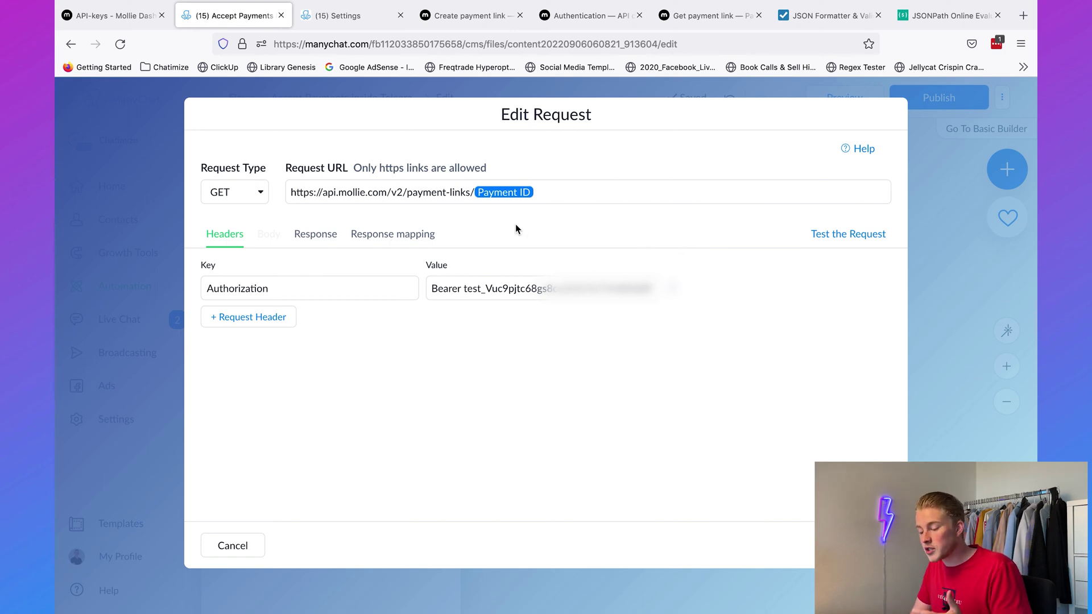
Step: Review the request URL and the Authorization header, and open the request's Response section
{"action": "double_click", "coordinate": [427, 196]}
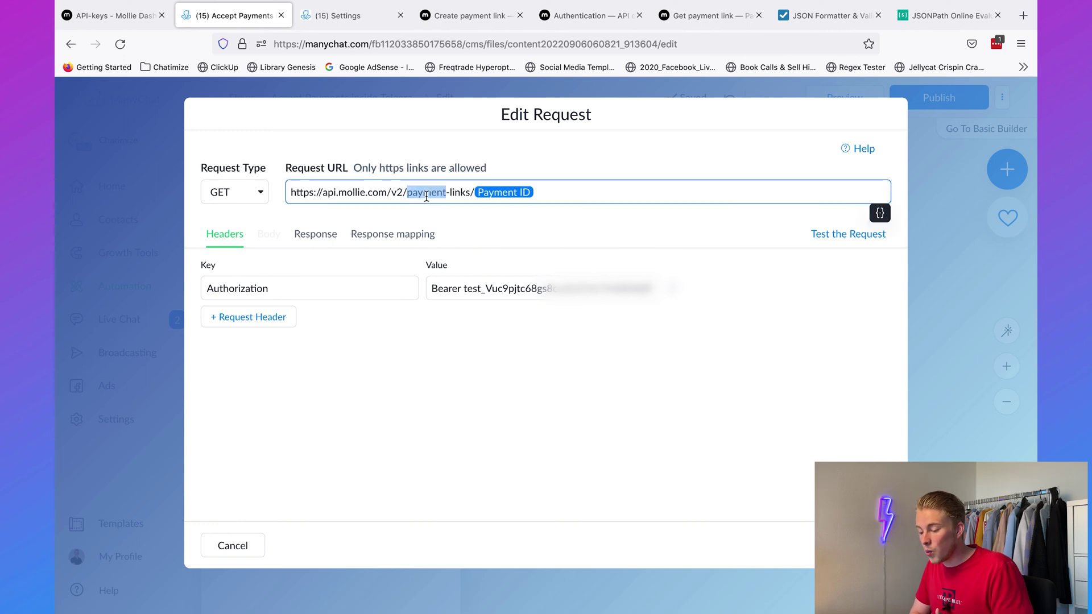
{"action": "left_click", "coordinate": [563, 192], "text": "shift"}
{"action": "left_click", "coordinate": [563, 193]}
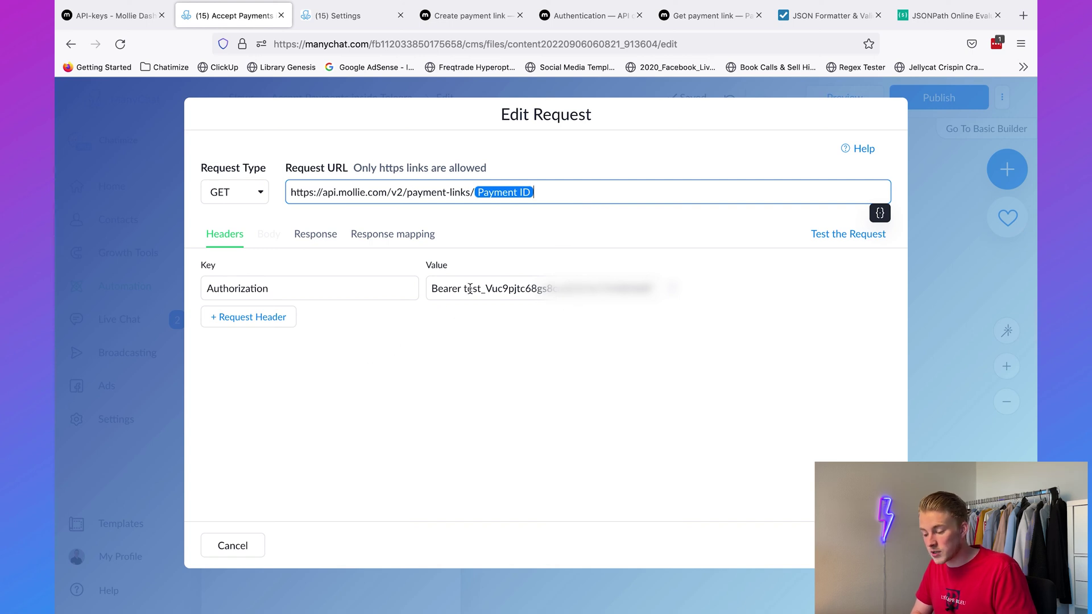
{"action": "triple_click", "coordinate": [499, 289]}
{"action": "left_click", "coordinate": [499, 288]}
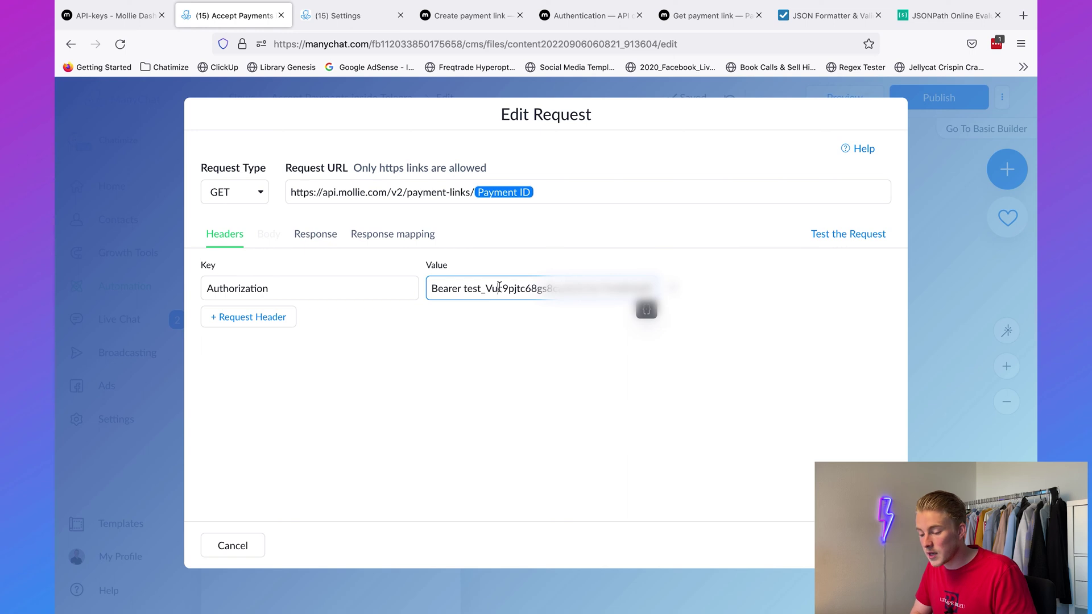
{"action": "left_click", "coordinate": [308, 237]}
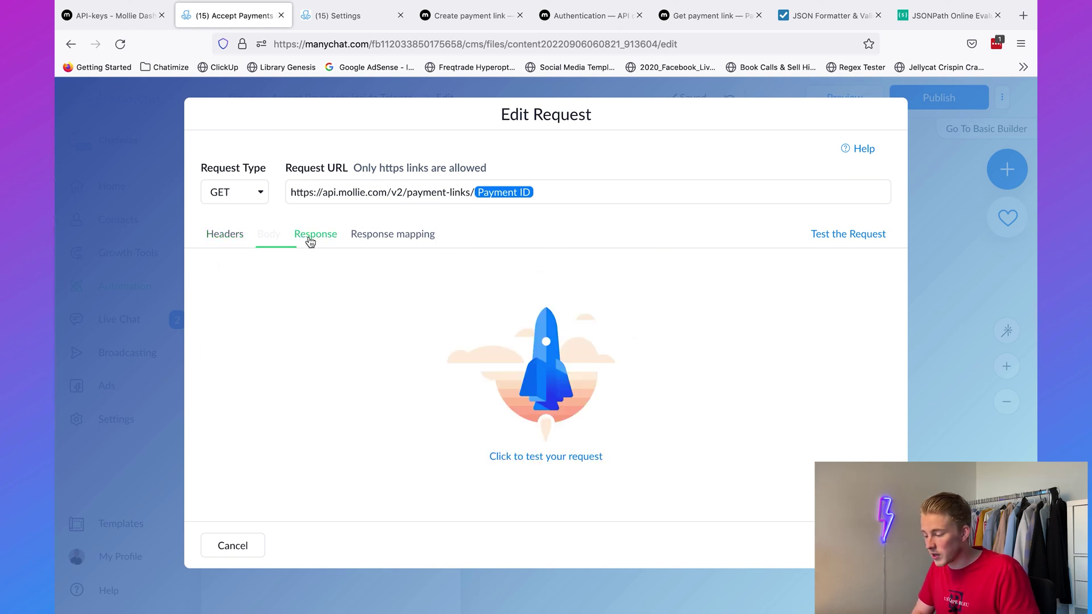
Step: Test the GET request, check the response status, and copy the full response body
{"action": "left_click", "coordinate": [859, 234]}
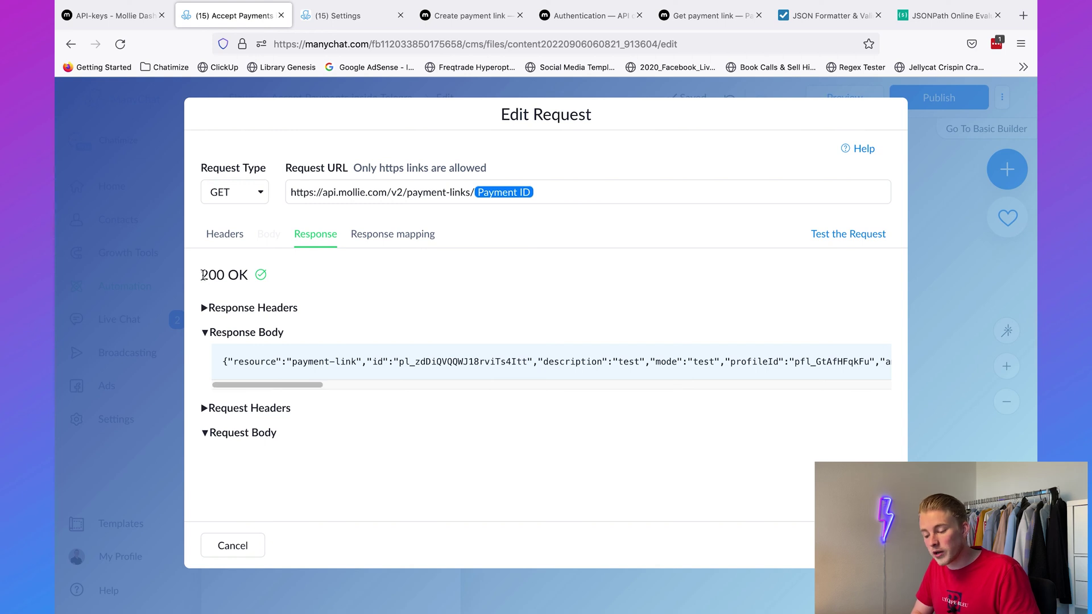
{"action": "left_click_drag", "start_coordinate": [201, 275], "coordinate": [254, 278]}
{"action": "left_click", "coordinate": [255, 278]}
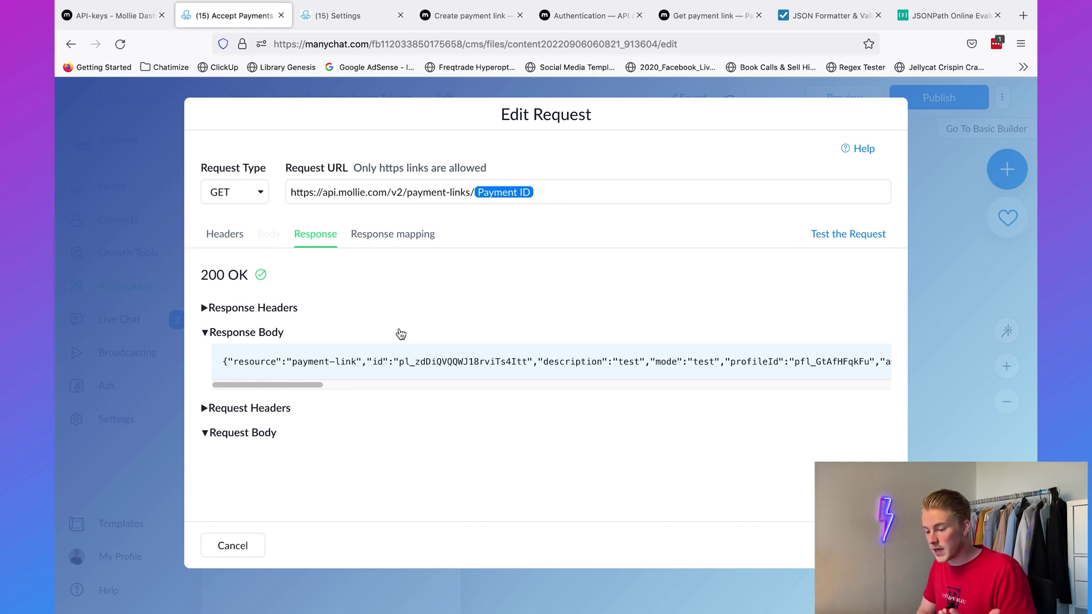
{"action": "triple_click", "coordinate": [393, 361]}
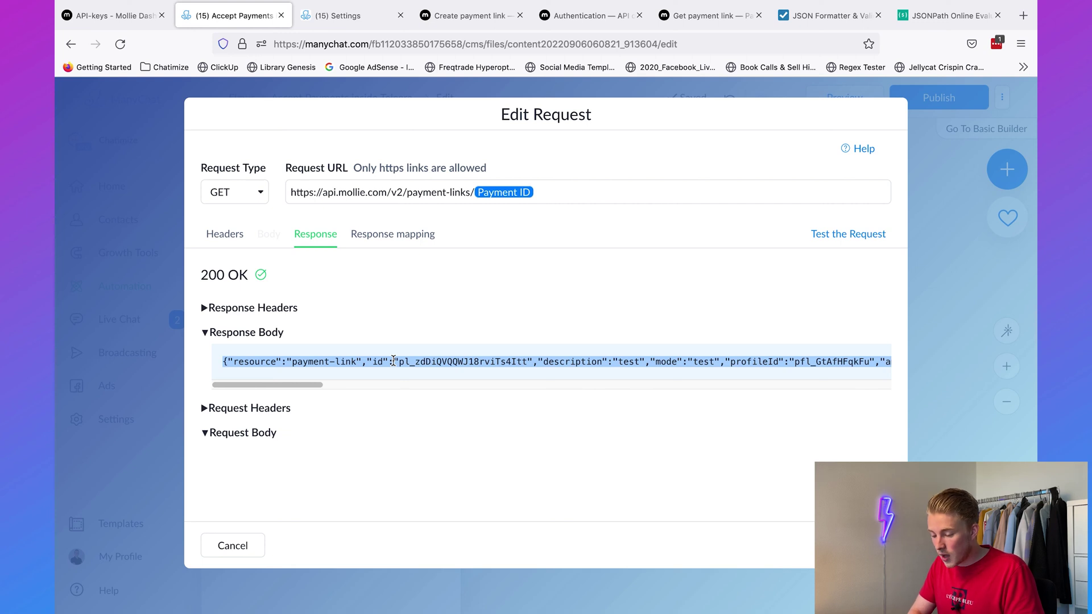
Step: Replace the data in the JSON Formatter with the copied response, process it, and copy the formatted JSON
{"action": "left_click", "coordinate": [808, 17]}
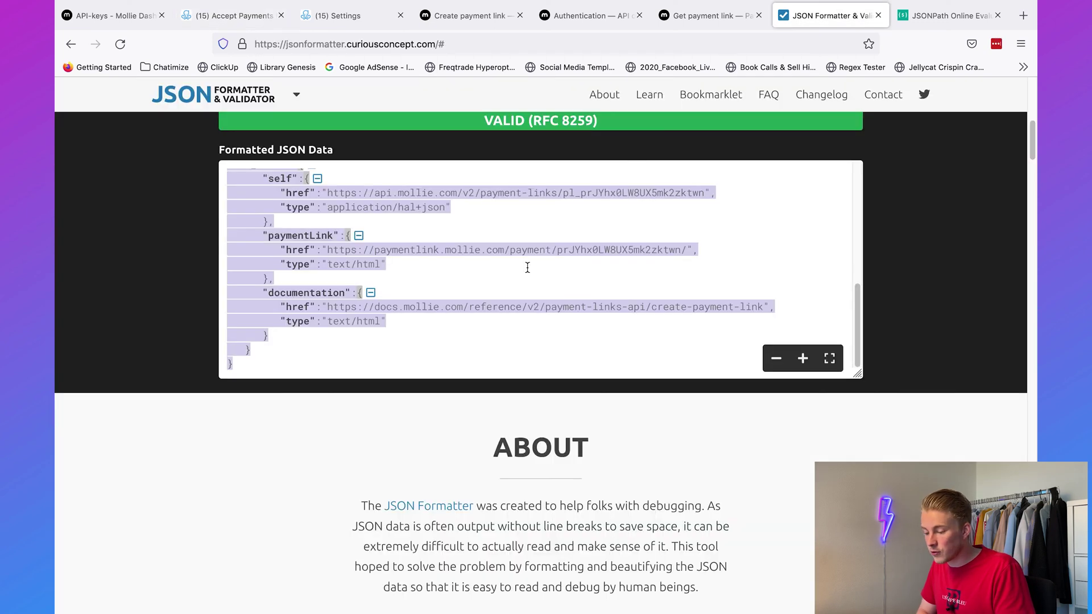
{"action": "scroll", "coordinate": [527, 266], "scroll_direction": "up", "scroll_amount": 3}
{"action": "scroll", "coordinate": [528, 268], "scroll_direction": "up", "scroll_amount": 10}
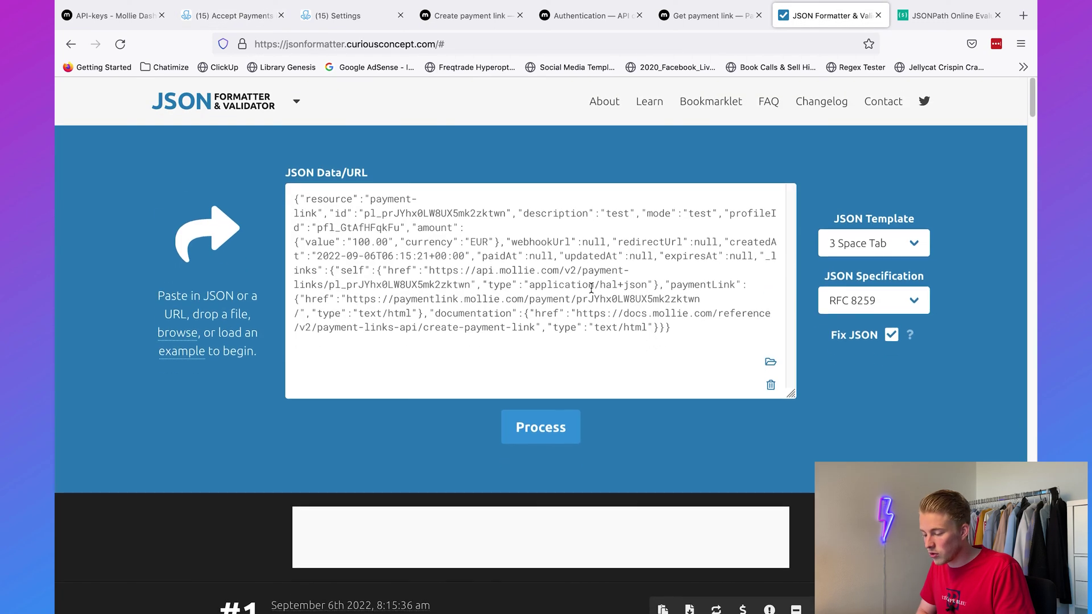
{"action": "triple_click", "coordinate": [591, 289]}
{"action": "key", "text": "super+v"}
{"action": "left_click", "coordinate": [539, 425]}
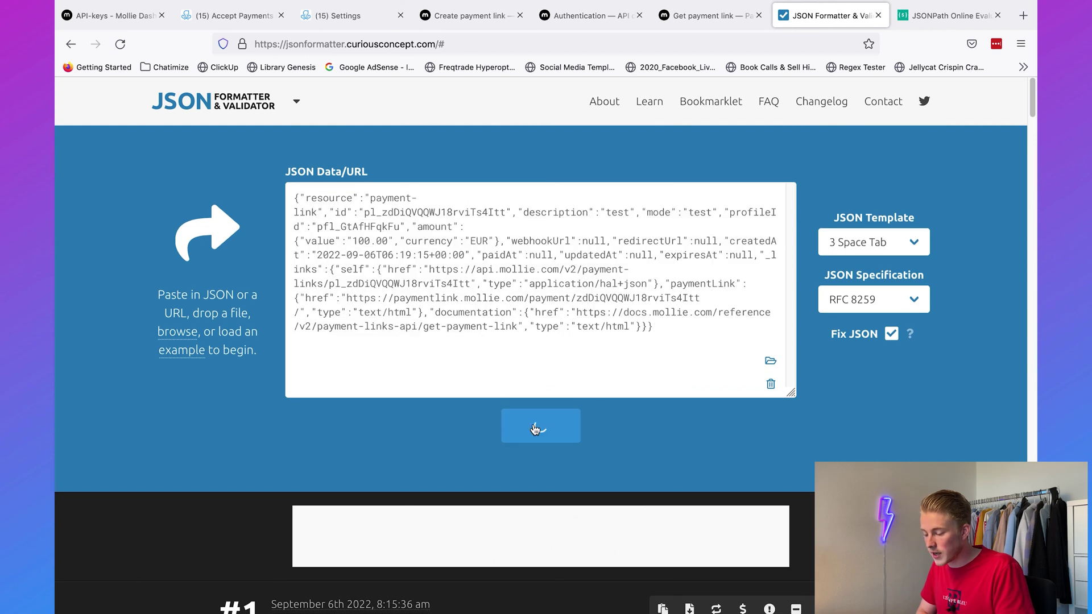
{"action": "scroll", "coordinate": [507, 406], "scroll_direction": "down", "scroll_amount": 3}
{"action": "key", "text": "super+a"}
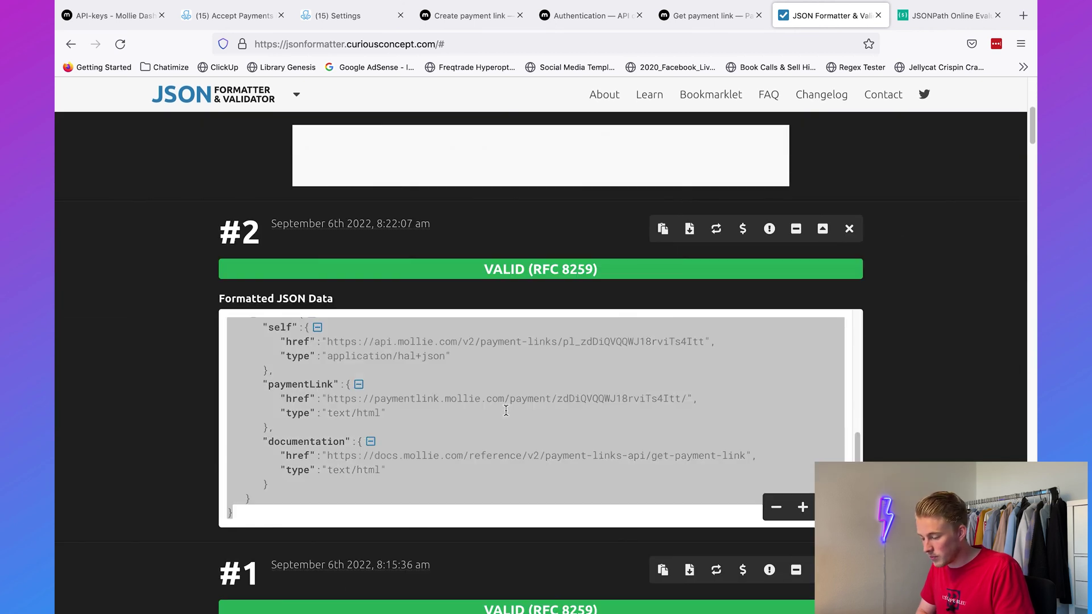
Step: Replace the JSONPath Online Evaluator's input with the formatted payment link response and locate its paidAt property
{"action": "left_click", "coordinate": [924, 16]}
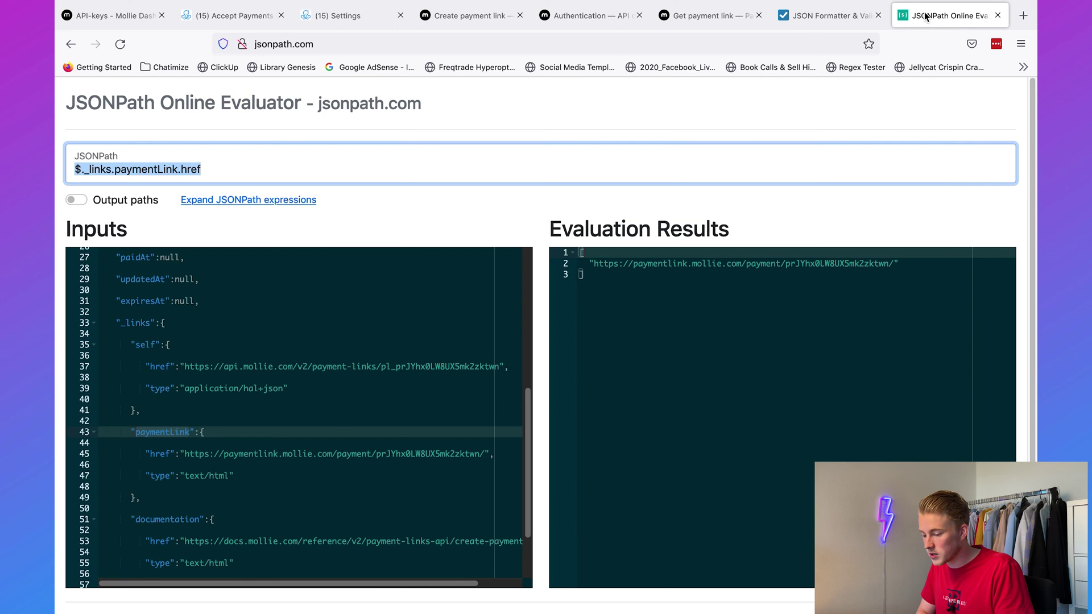
{"action": "left_click", "coordinate": [228, 380]}
{"action": "key", "text": "super+a"}
{"action": "key", "text": "super+v"}
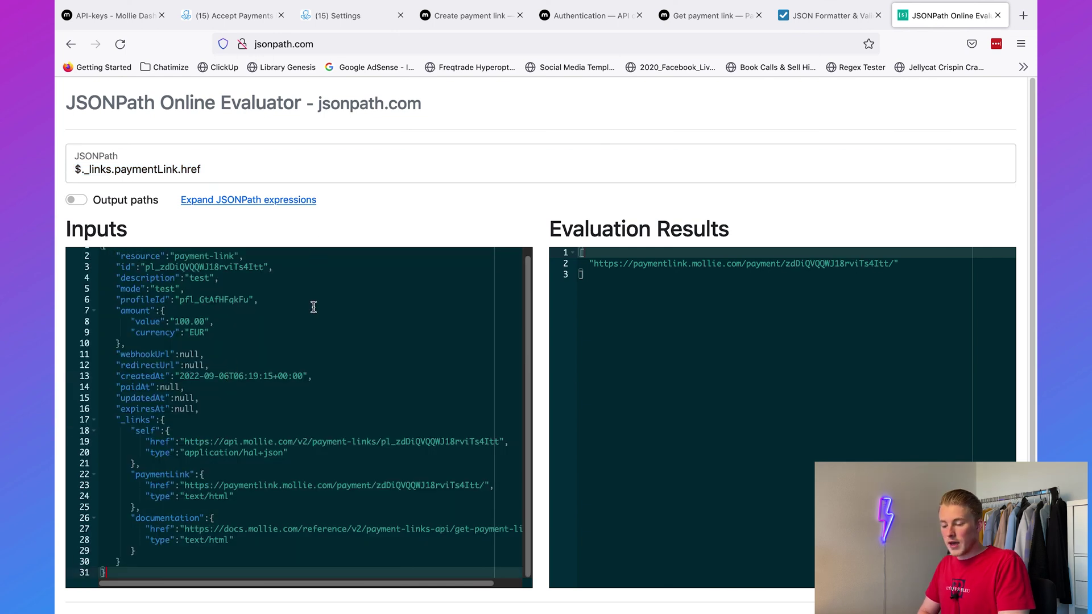
{"action": "scroll", "coordinate": [312, 305], "scroll_direction": "up", "scroll_amount": 1}
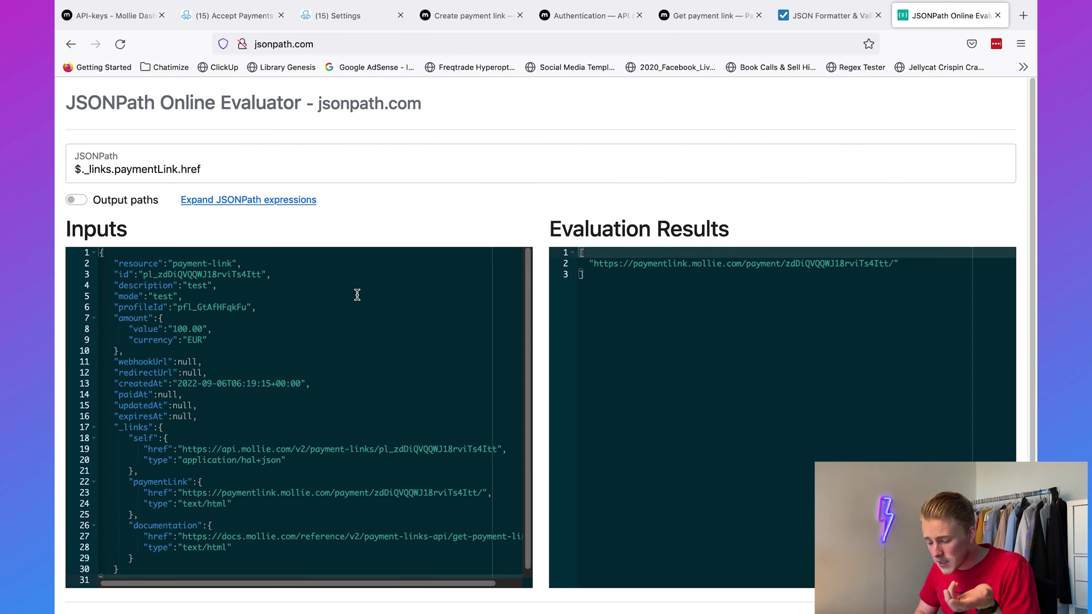
{"action": "scroll", "coordinate": [357, 295], "scroll_direction": "down", "scroll_amount": 2}
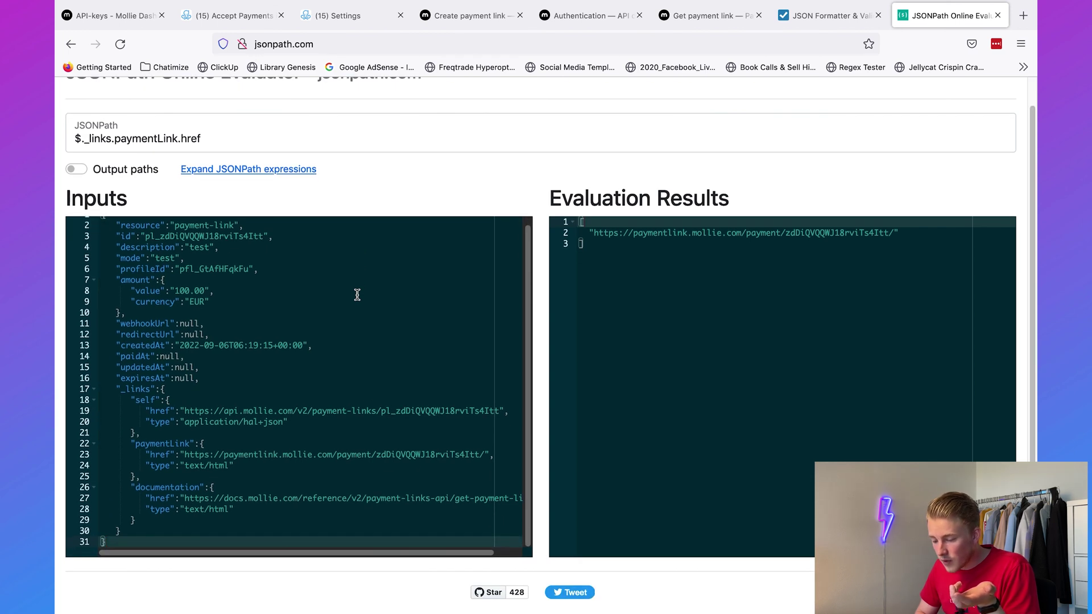
{"action": "scroll", "coordinate": [357, 295], "scroll_direction": "up", "scroll_amount": 1}
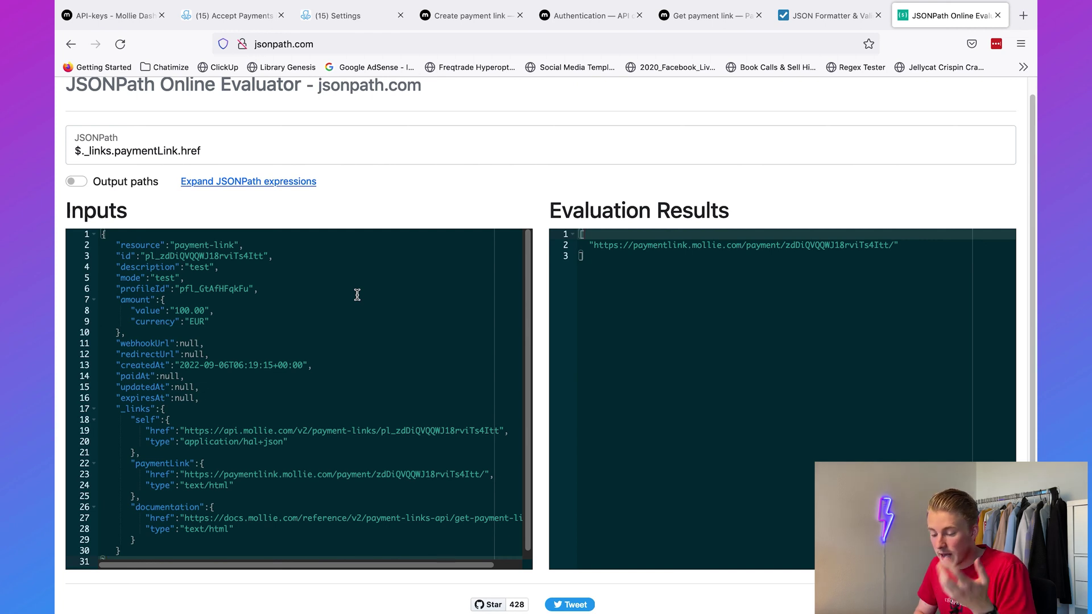
{"action": "left_click", "coordinate": [150, 375]}
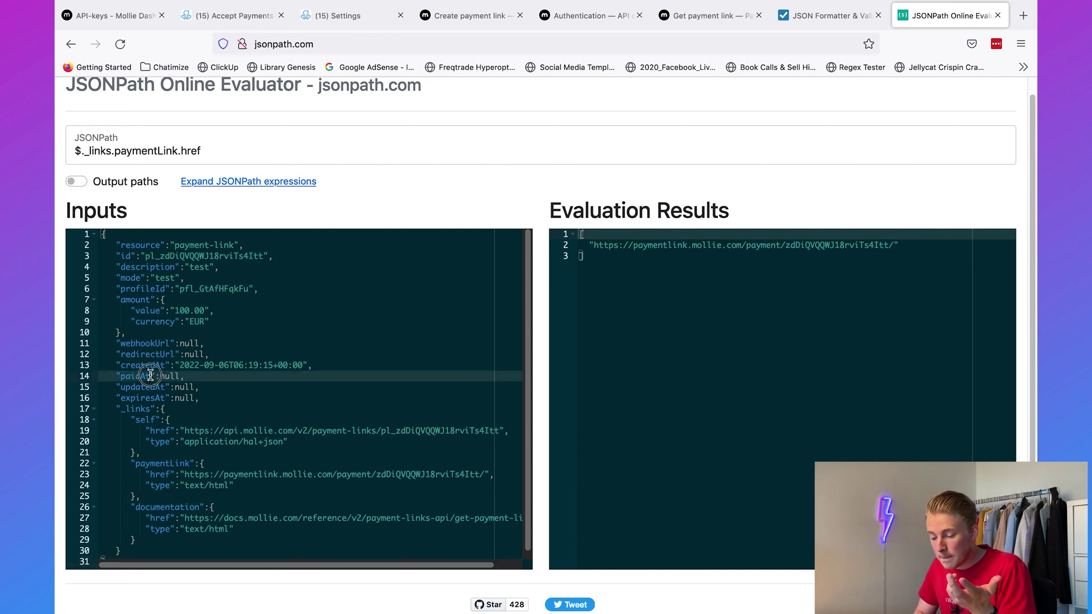
{"action": "double_click", "coordinate": [121, 374]}
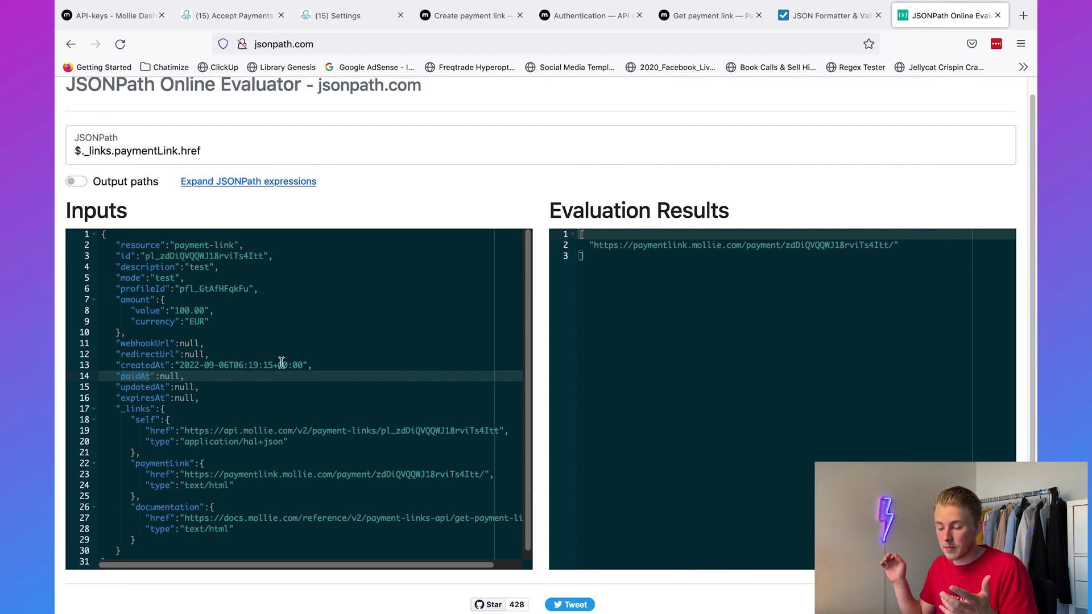
Step: Create a ManyChat user field named Payment Link Paid At with the type Date & Time
{"action": "left_click", "coordinate": [233, 20]}
{"action": "left_click", "coordinate": [325, 18]}
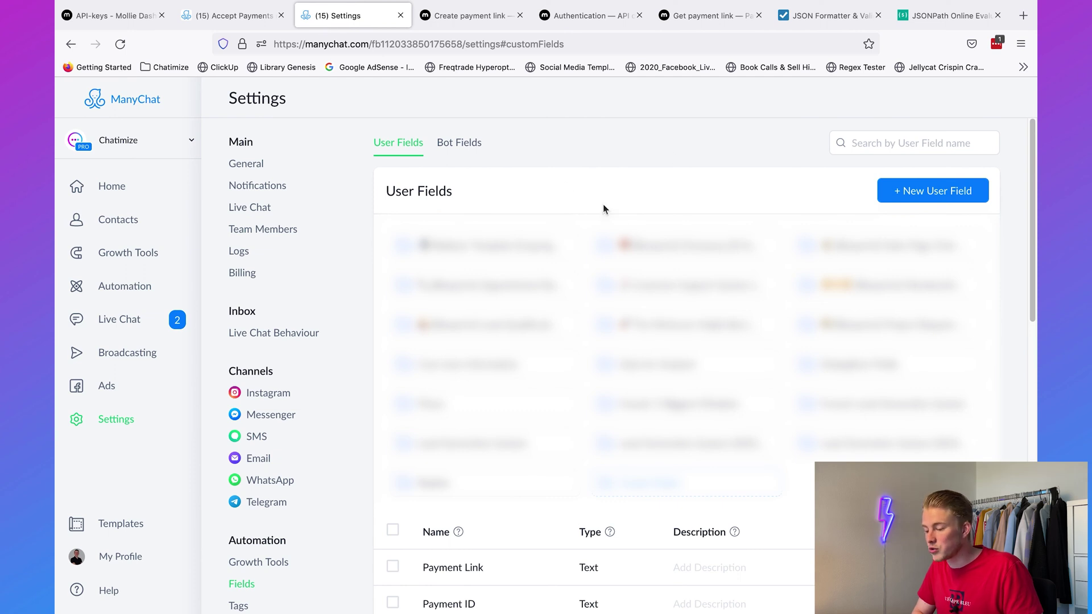
{"action": "left_click", "coordinate": [953, 192]}
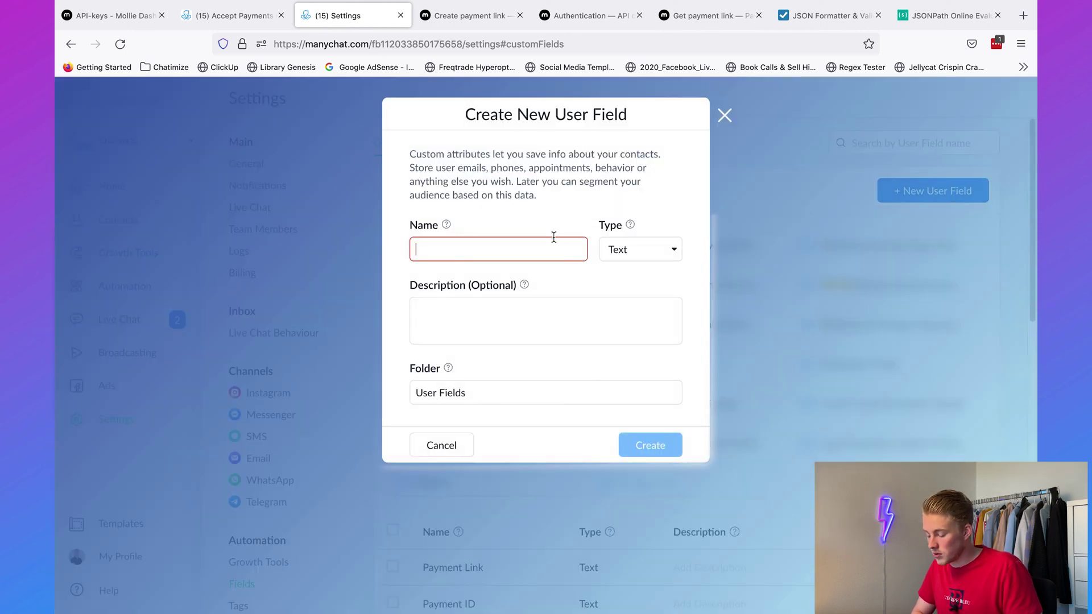
{"action": "type", "text": "Pyam"}
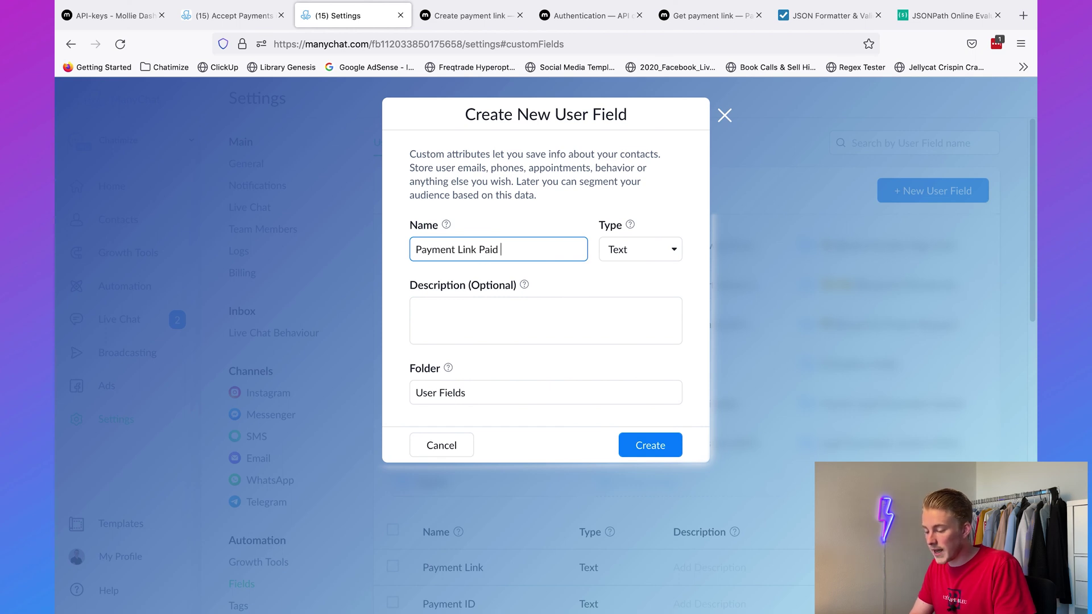
{"action": "left_click", "coordinate": [639, 251]}
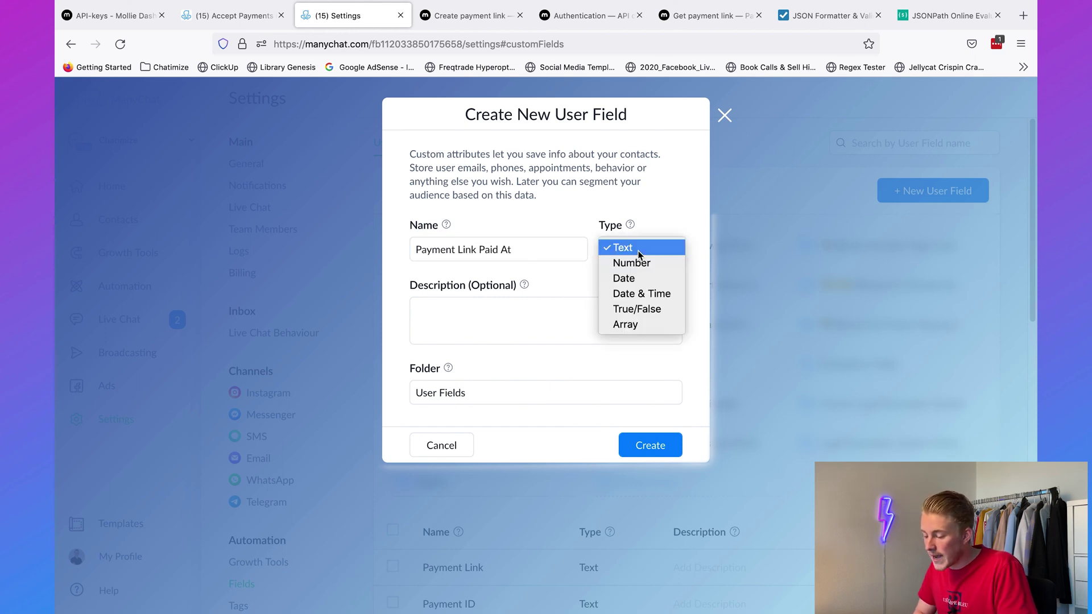
{"action": "left_click", "coordinate": [648, 294]}
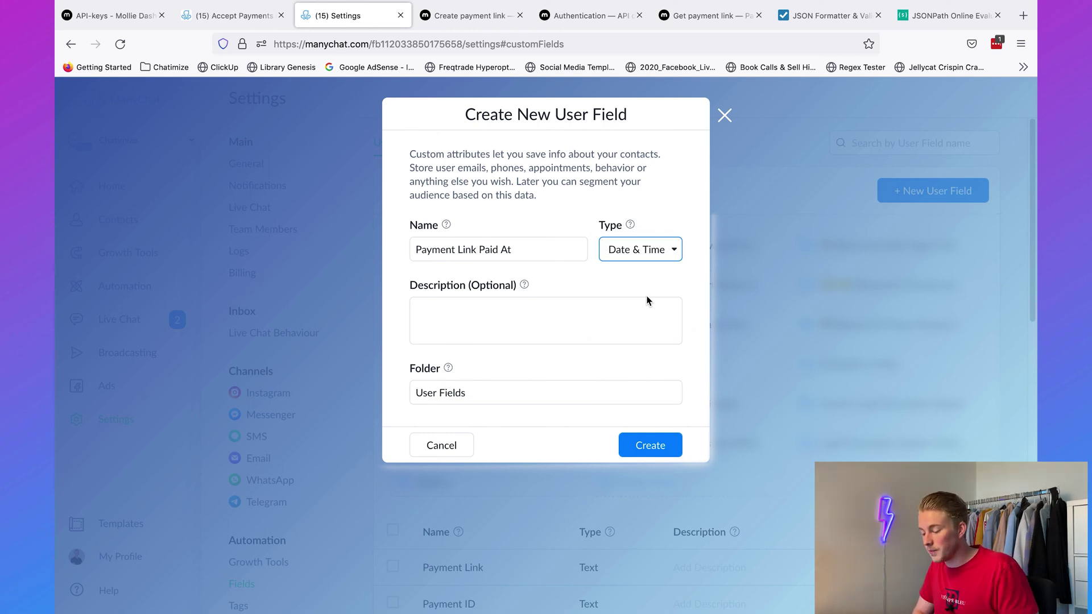
{"action": "left_click", "coordinate": [647, 446]}
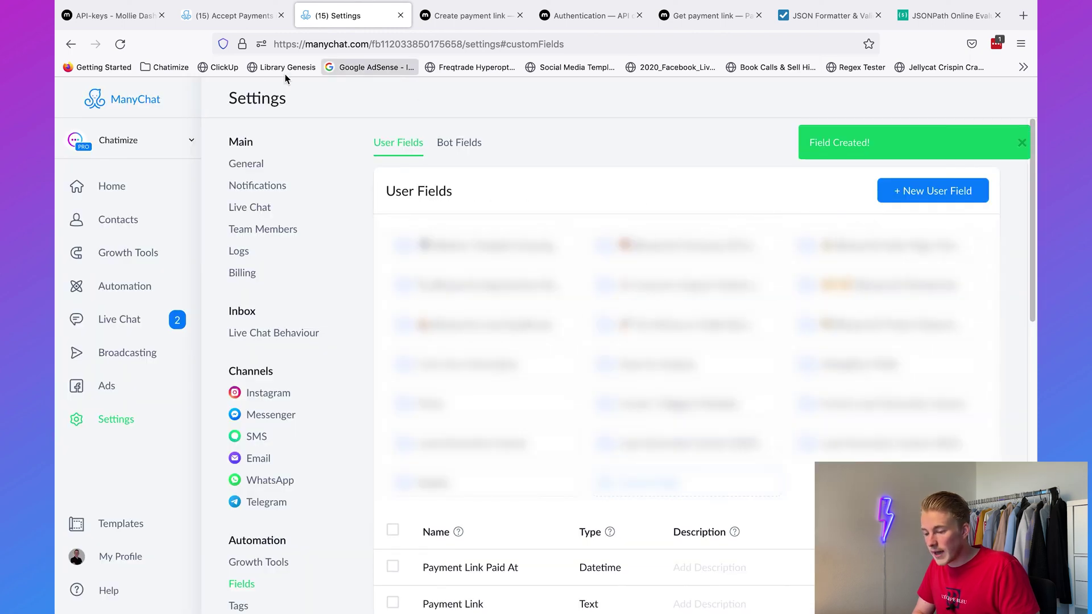
Step: Return to the ManyChat request's response mapping and delete the $._links.paymentLink.href mapping to Payment Link
{"action": "left_click", "coordinate": [574, 297]}
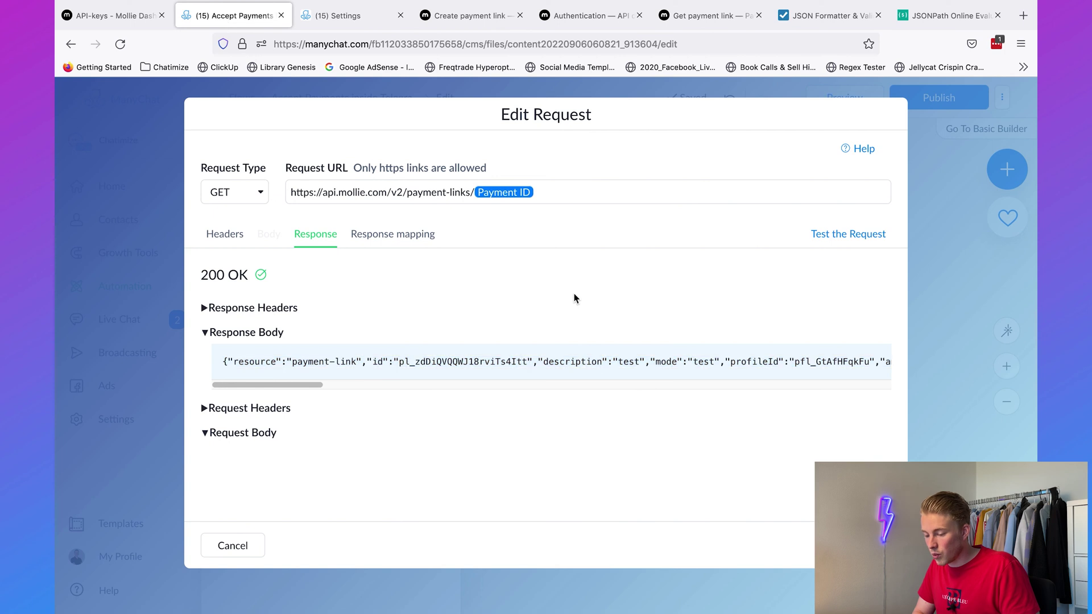
{"action": "left_click", "coordinate": [403, 239]}
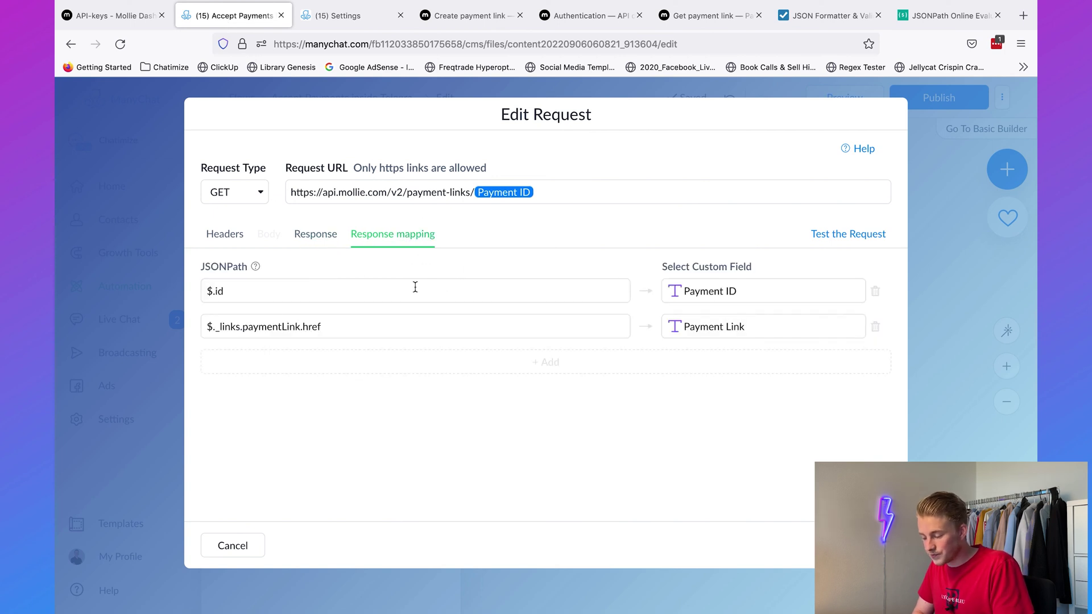
{"action": "left_click", "coordinate": [875, 326]}
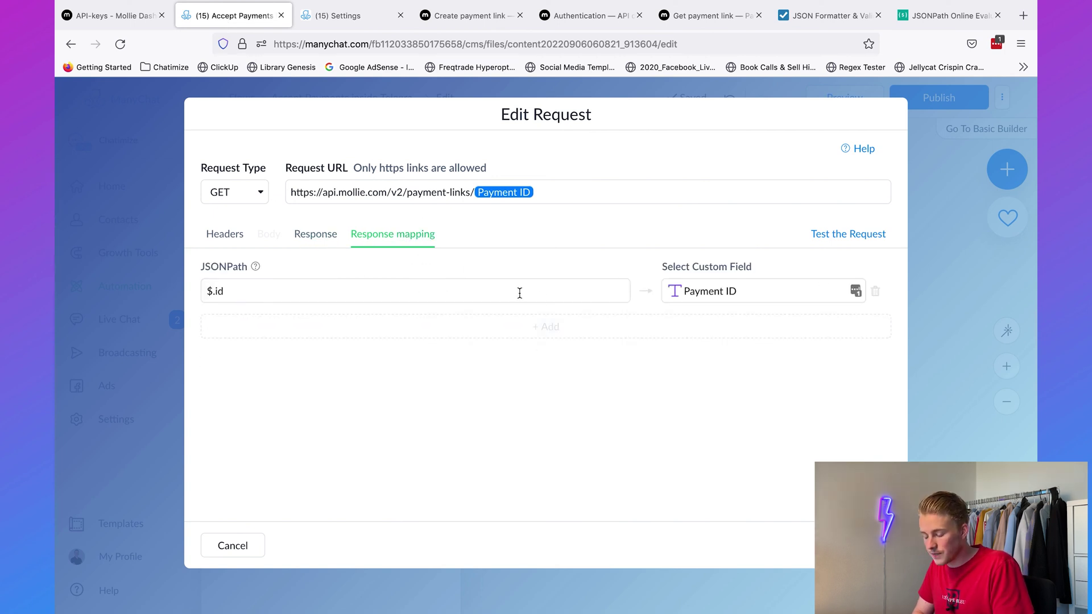
Step: Change the expression in the JSONPath evaluator to $.paidAt, check its result, and copy the expression
{"action": "left_click", "coordinate": [926, 22]}
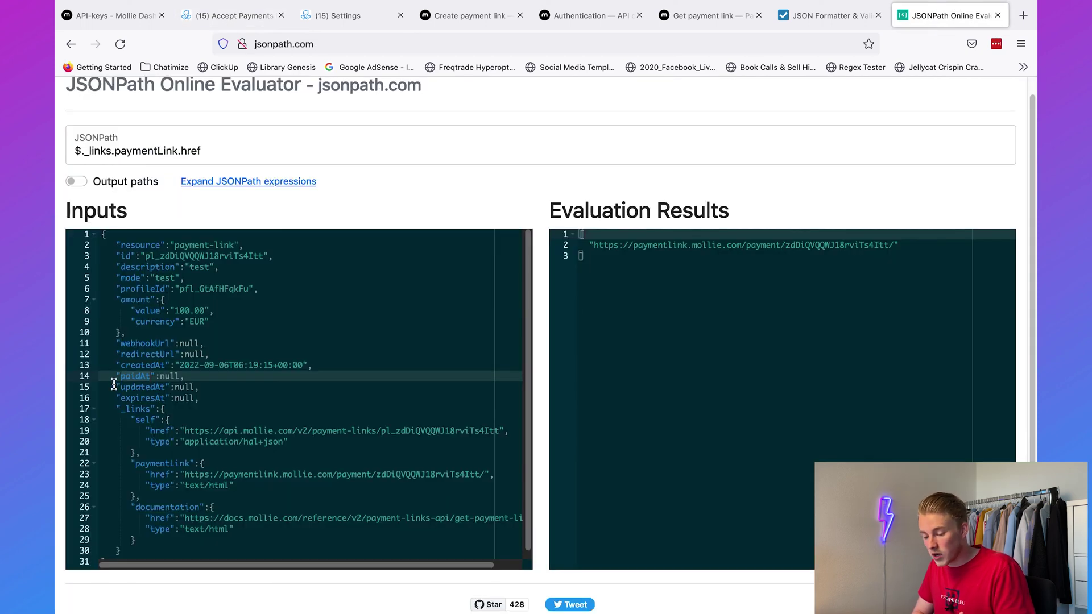
{"action": "triple_click", "coordinate": [87, 149]}
{"action": "left_click_drag", "start_coordinate": [86, 149], "coordinate": [354, 163]}
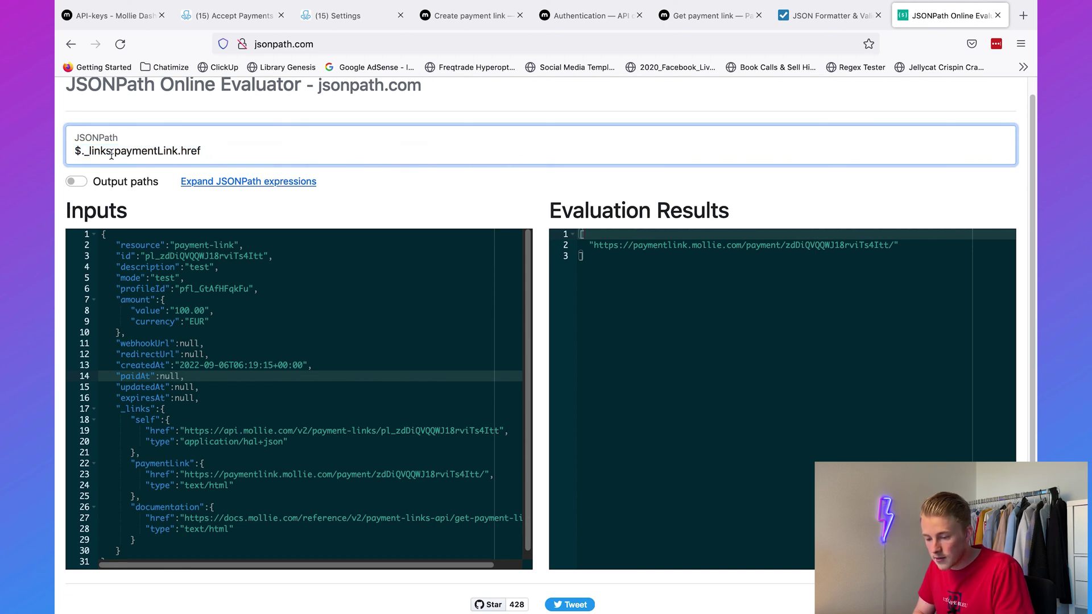
{"action": "left_click_drag", "start_coordinate": [85, 152], "coordinate": [298, 153]}
{"action": "type", "text": "paid"}
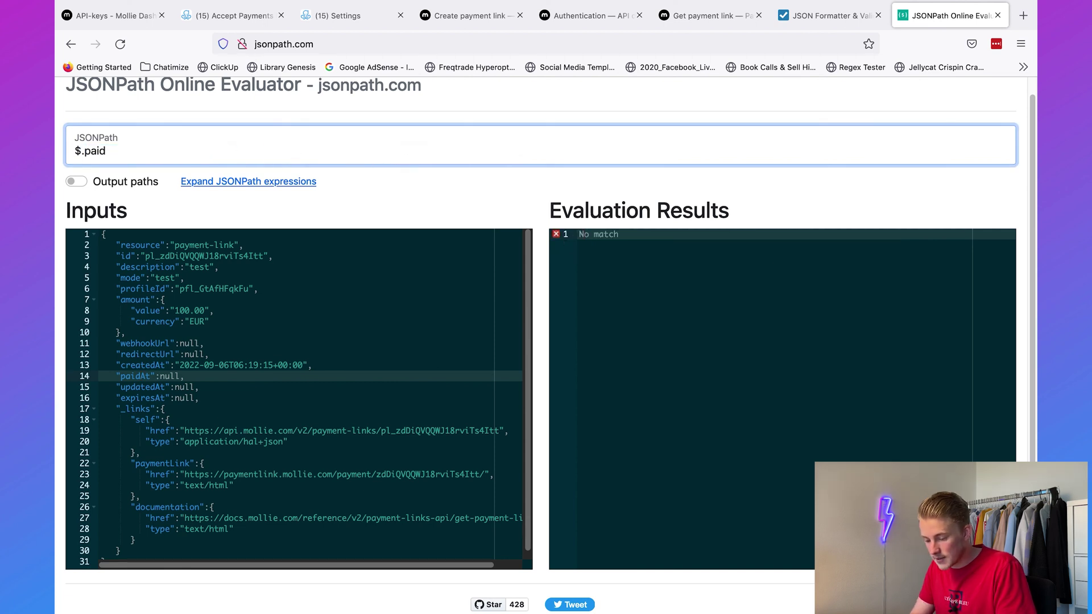
{"action": "type", "text": "At"}
{"action": "left_click", "coordinate": [579, 191]}
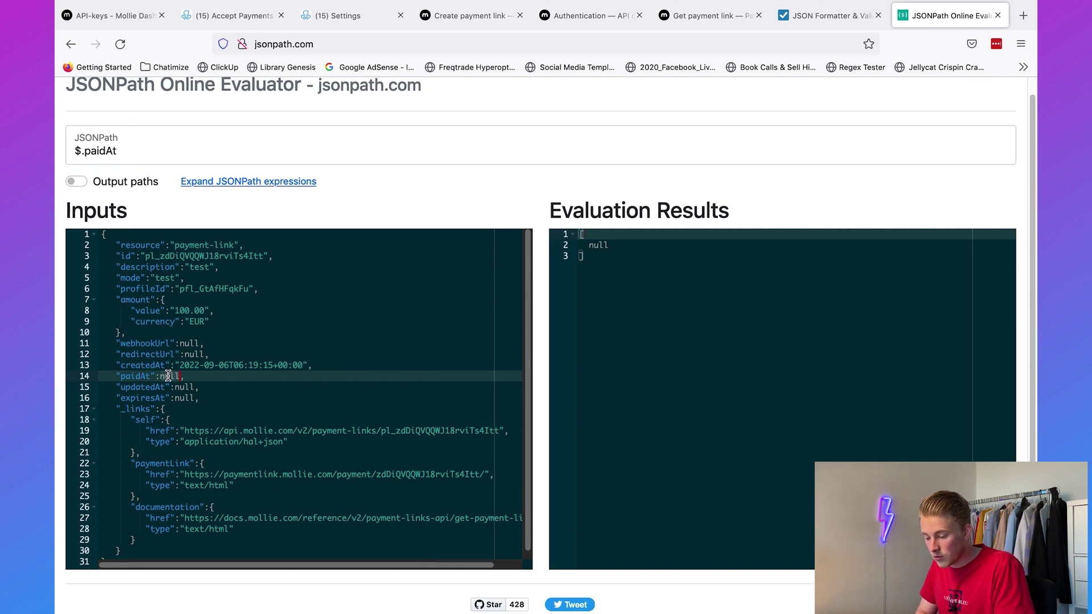
{"action": "triple_click", "coordinate": [173, 152]}
{"action": "key", "text": "ctrl+c"}
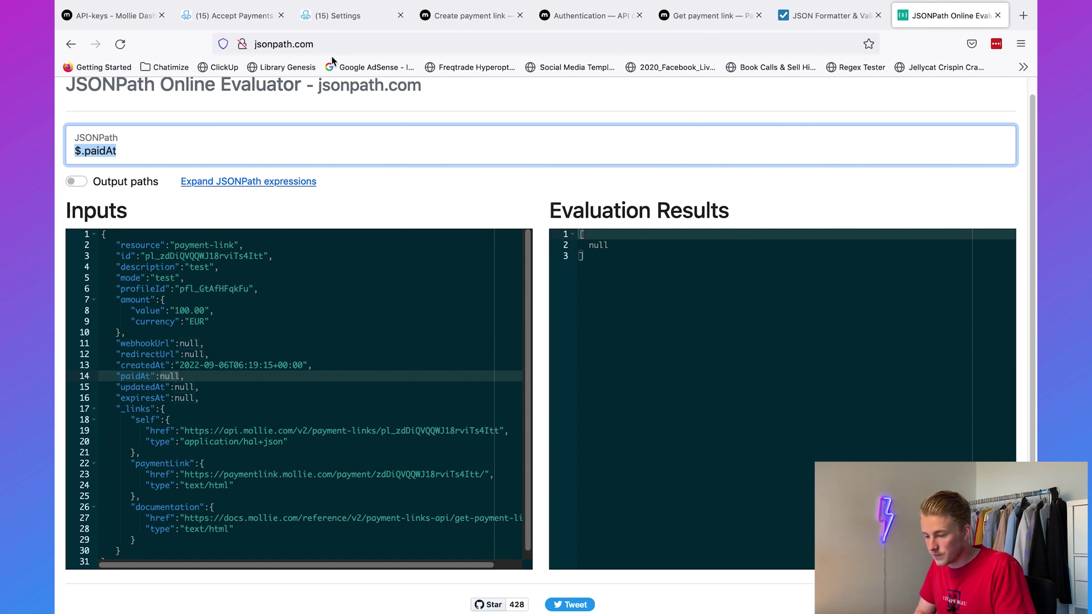
Step: Map $.paidAt to the Payment Link Paid At custom field in place of the $.id mapping and save the request
{"action": "left_click", "coordinate": [227, 16]}
{"action": "triple_click", "coordinate": [326, 291]}
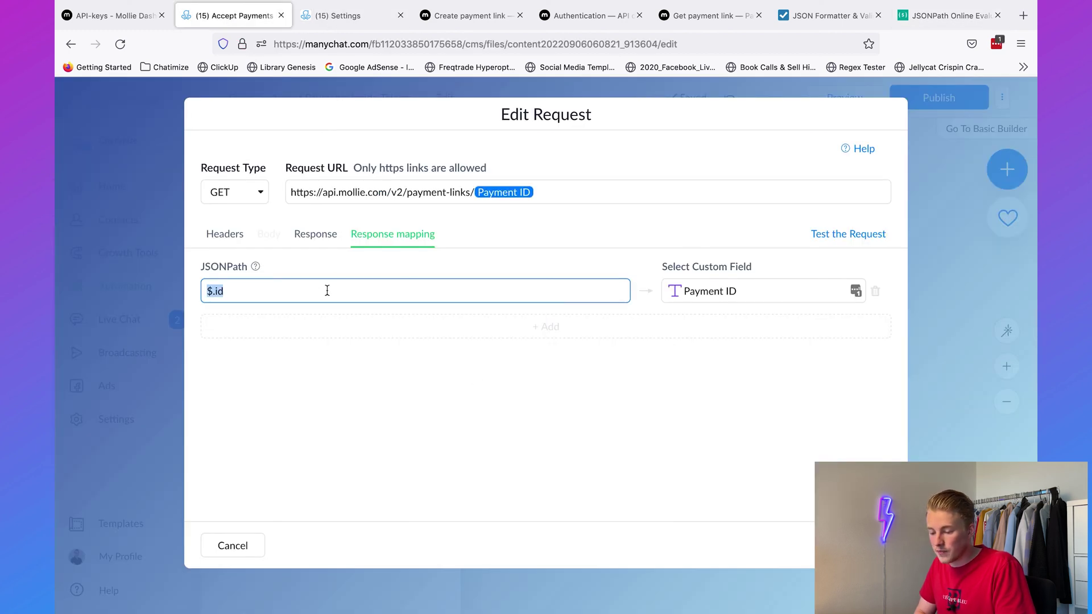
{"action": "key", "text": "ctrl+v"}
{"action": "left_click", "coordinate": [378, 389]}
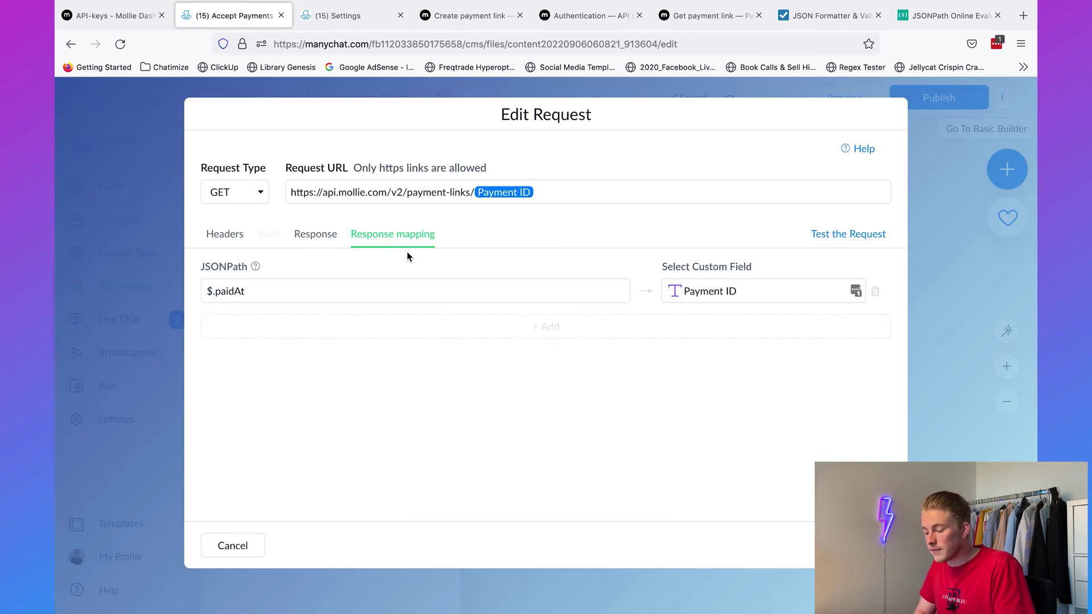
{"action": "left_click", "coordinate": [765, 291]}
{"action": "type", "text": "Payment Link"}
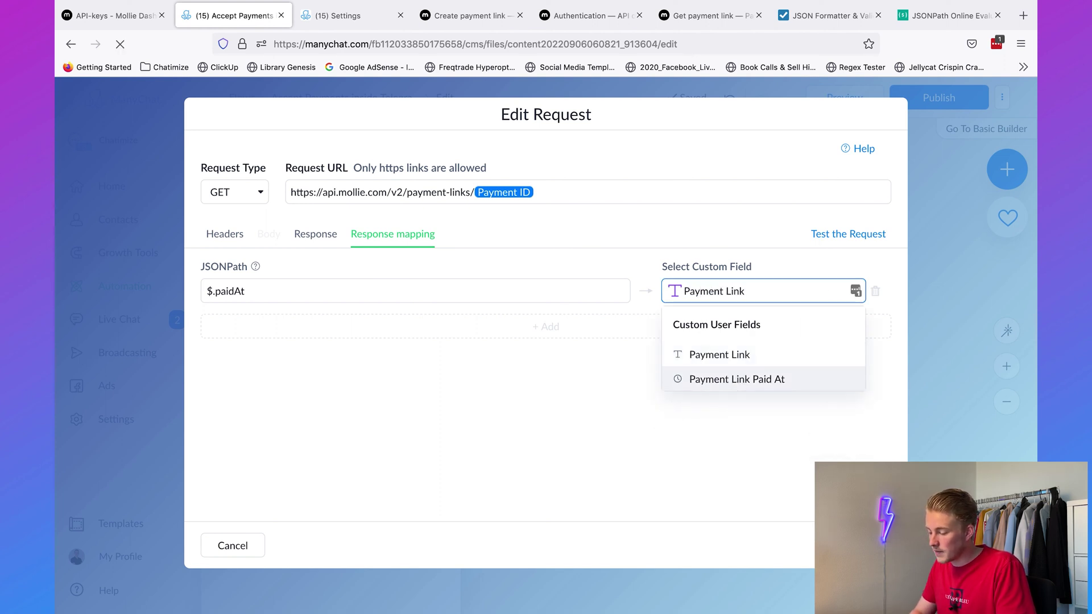
{"action": "left_click", "coordinate": [739, 379]}
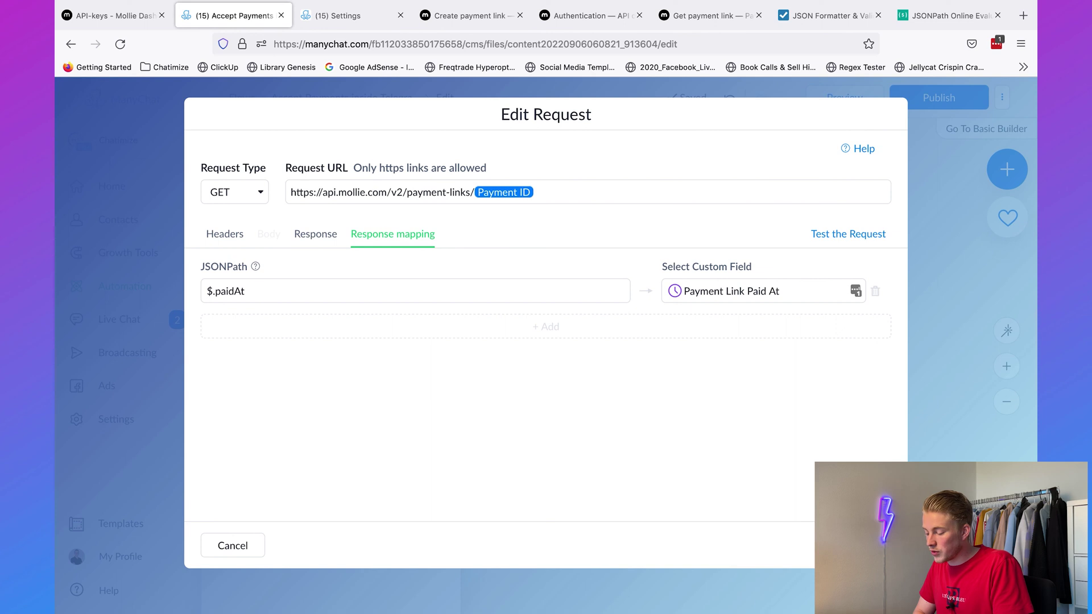
{"action": "left_click", "coordinate": [856, 546]}
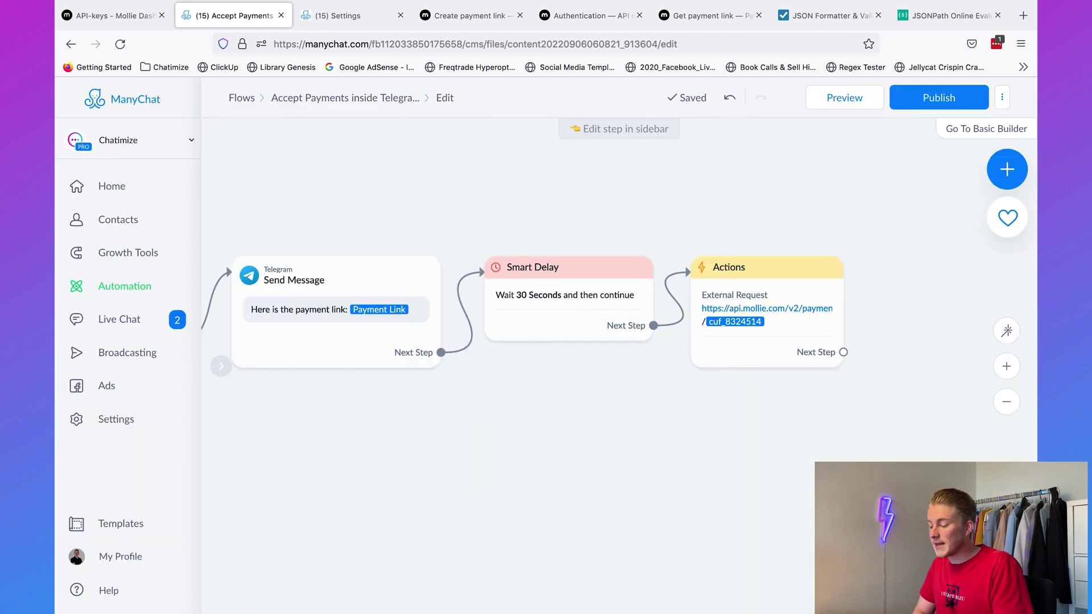
Step: Add a Condition step after the Actions step's external request, checking that Payment Link Paid At has any value
{"action": "left_click_drag", "start_coordinate": [907, 481], "coordinate": [660, 482]}
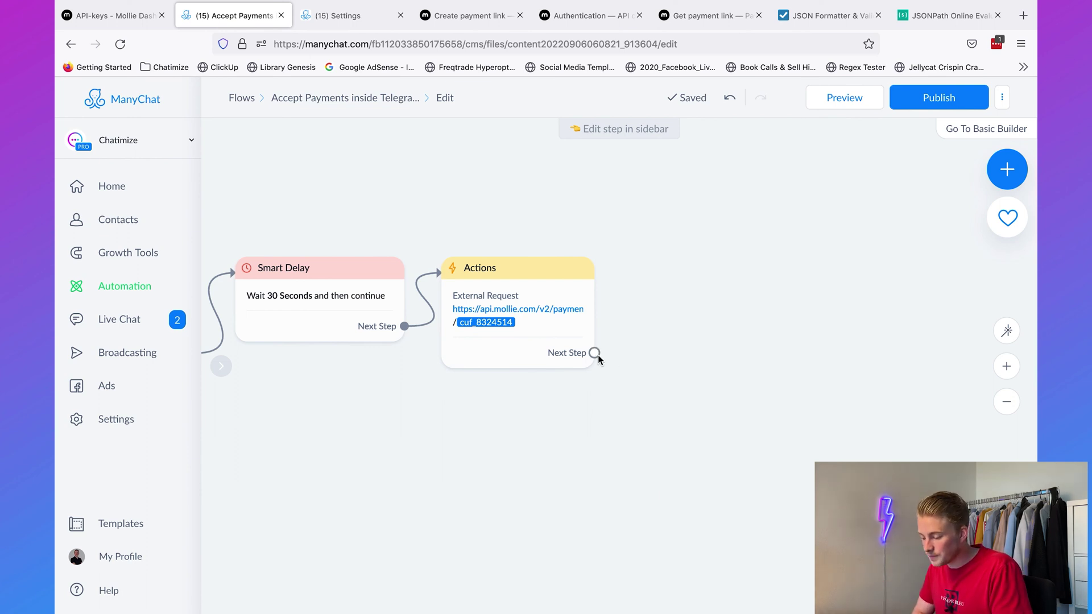
{"action": "left_click_drag", "start_coordinate": [595, 353], "coordinate": [639, 274]}
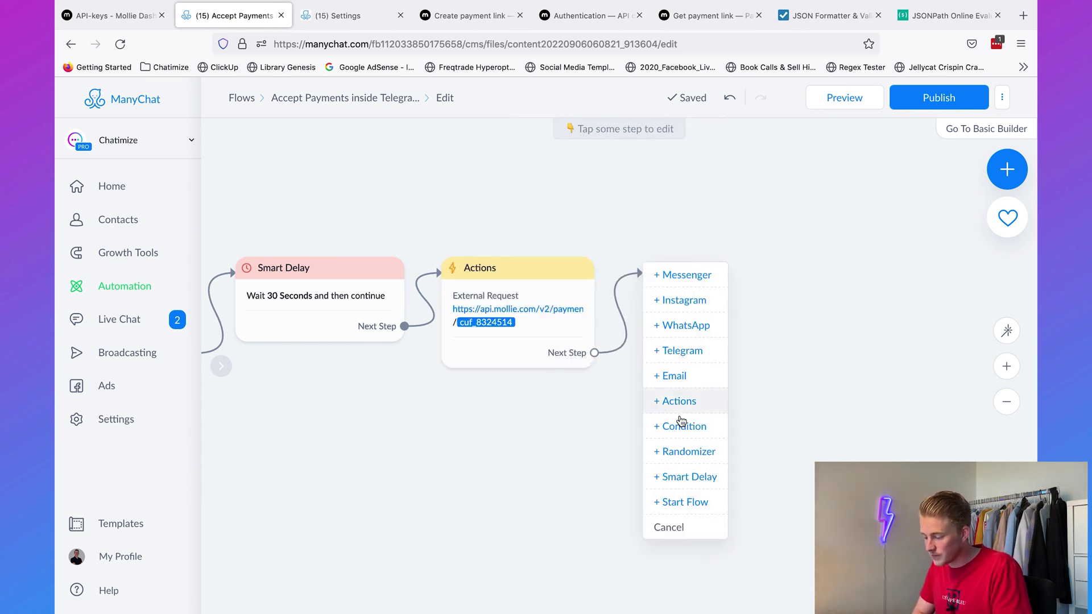
{"action": "left_click", "coordinate": [682, 425]}
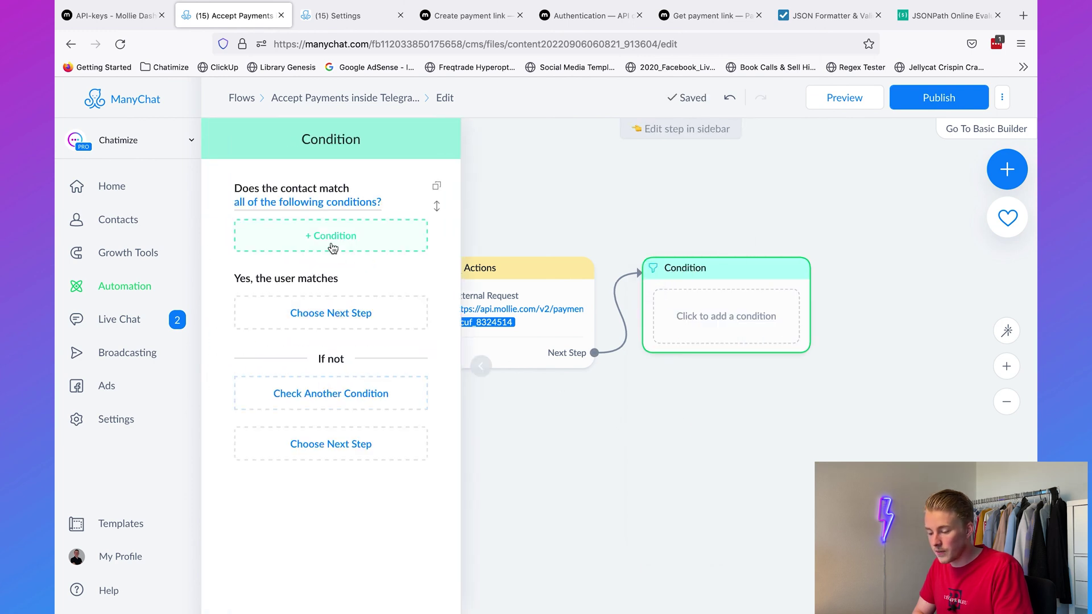
{"action": "left_click", "coordinate": [332, 246]}
{"action": "type", "text": "Payment Link"}
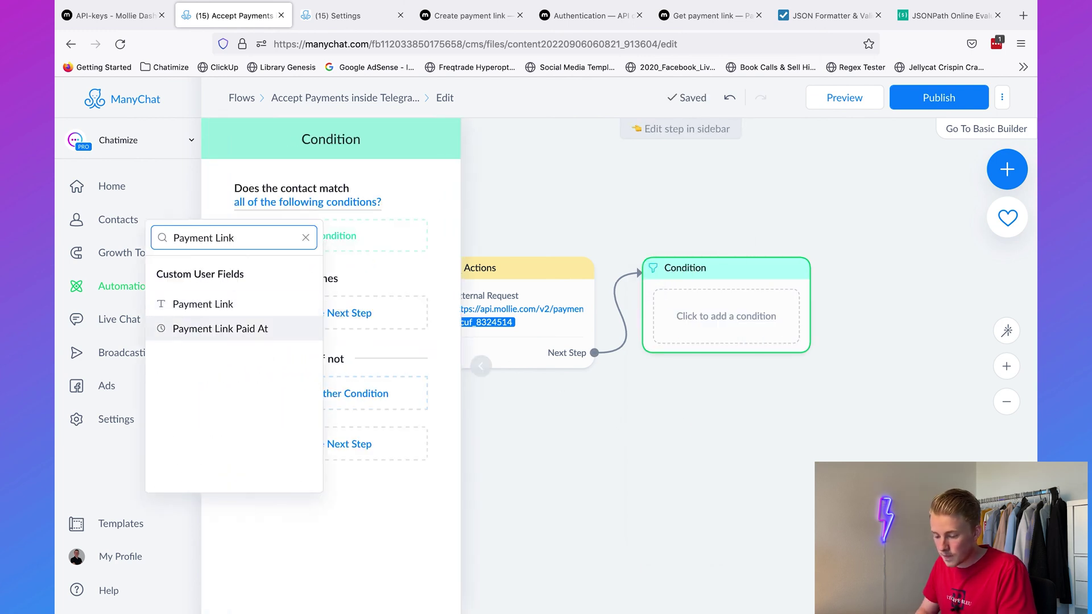
{"action": "key", "text": "Return"}
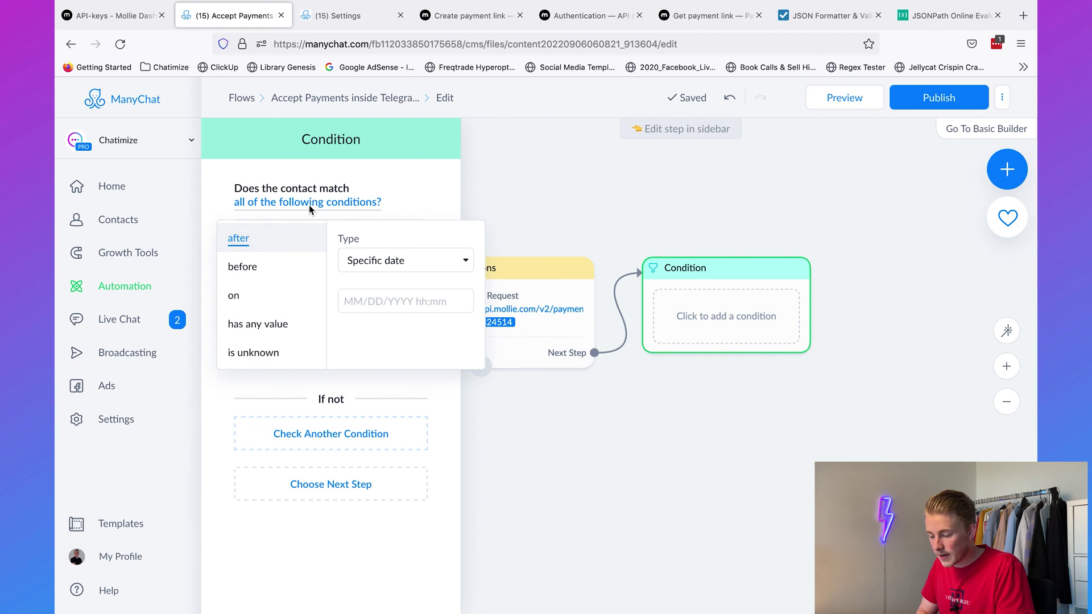
{"action": "left_click", "coordinate": [272, 323]}
{"action": "left_click", "coordinate": [735, 169]}
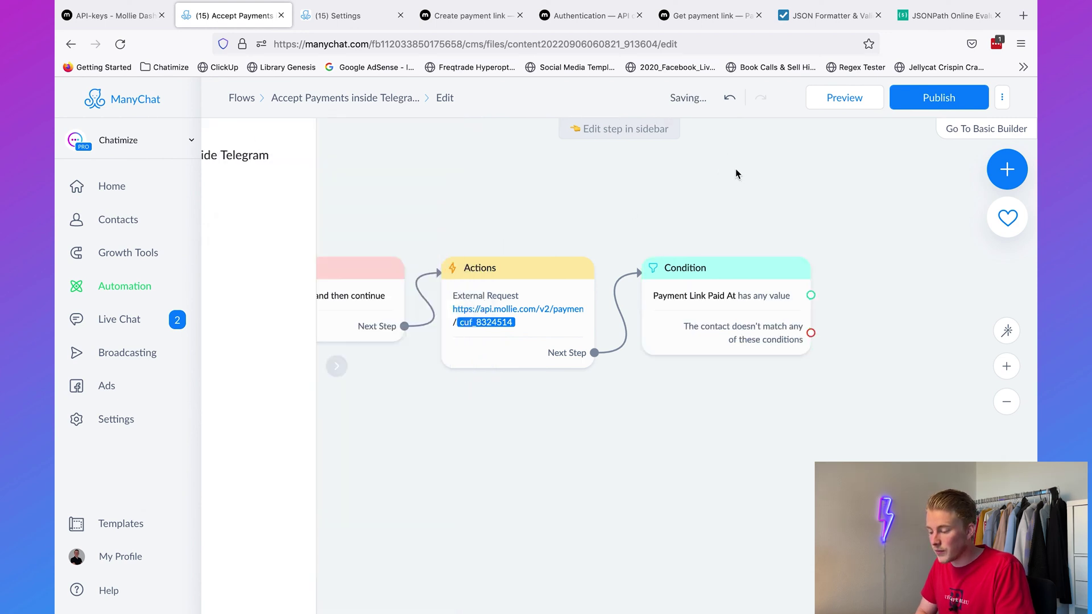
Step: Connect the condition's matching branch to a new Telegram message reading "Thank you for the payment!"
{"action": "scroll", "coordinate": [843, 224], "scroll_direction": "right", "scroll_amount": 5}
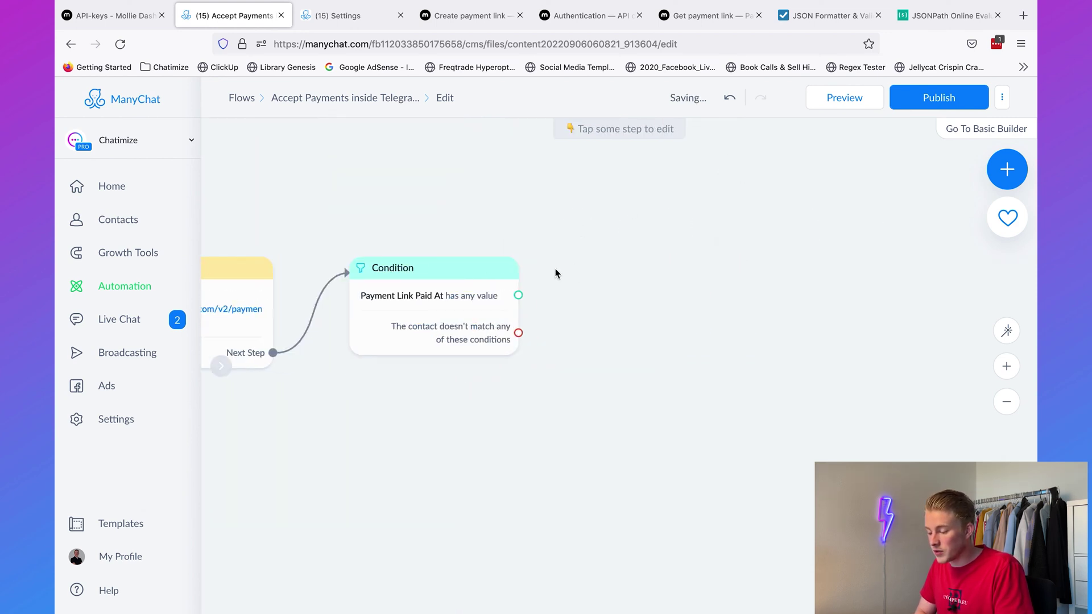
{"action": "left_click_drag", "start_coordinate": [518, 295], "coordinate": [589, 271]}
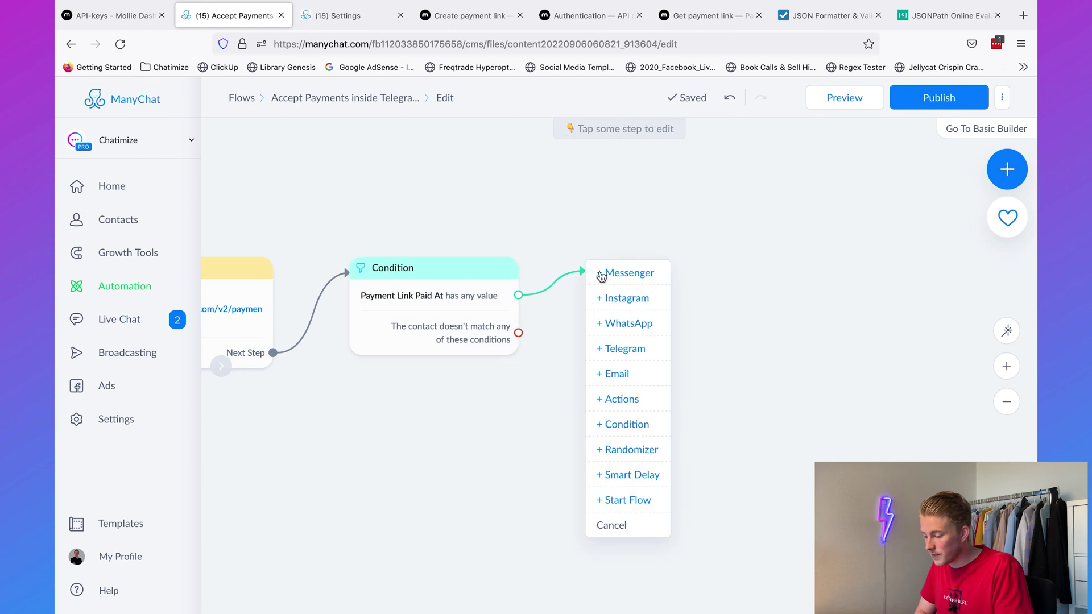
{"action": "left_click", "coordinate": [632, 348]}
{"action": "left_click", "coordinate": [288, 210]}
{"action": "type", "text": "Thank"}
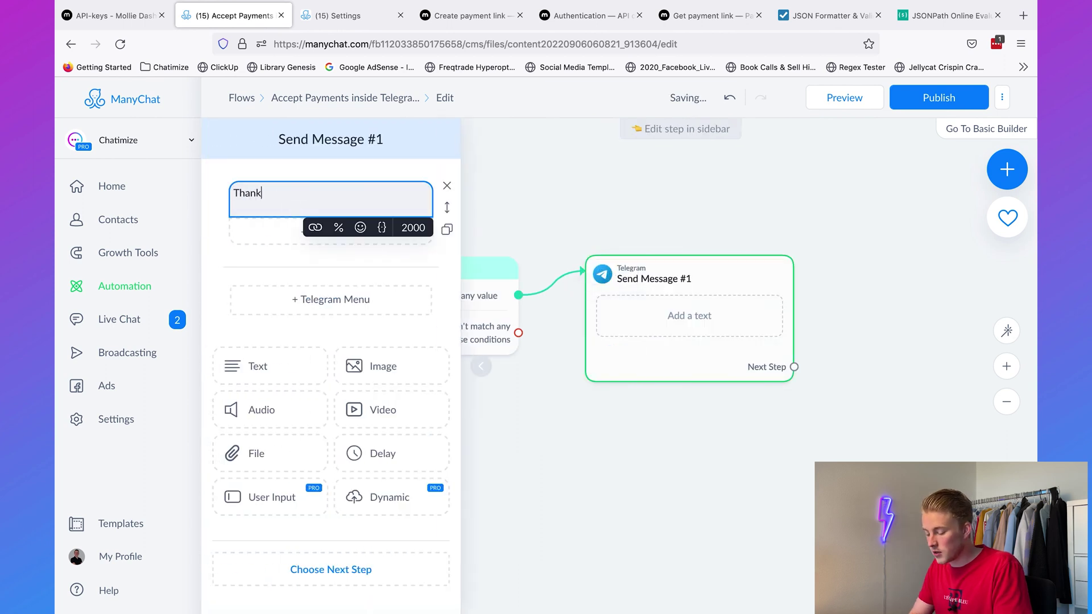
{"action": "type", "text": " you for the payment!"}
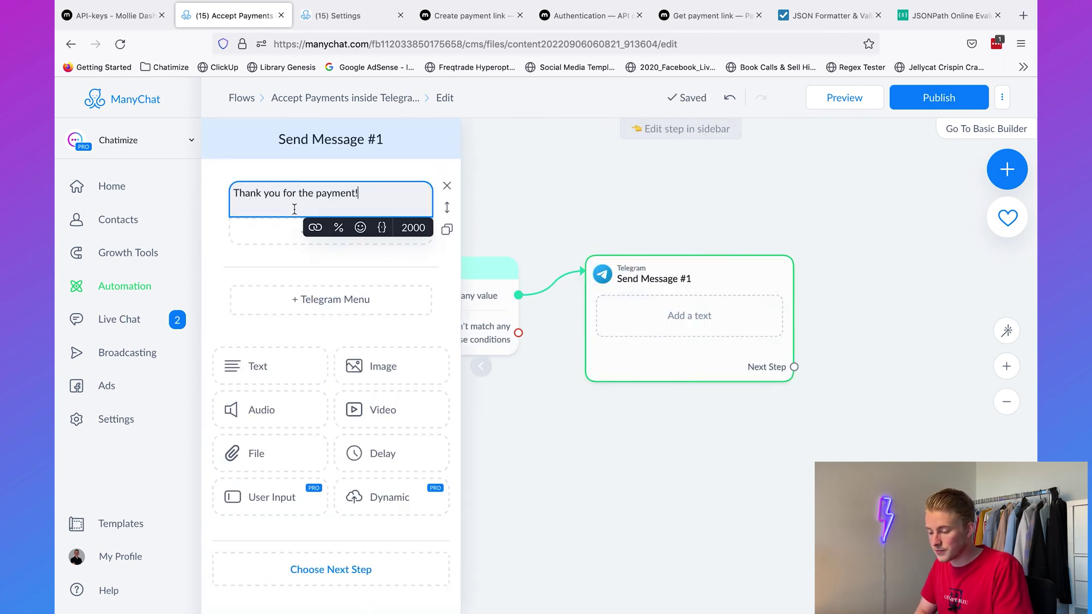
{"action": "left_click", "coordinate": [558, 196]}
Step: Connect the condition's non-matching branch to a Telegram message reading "You haven't paid anything yet..." and align it below the thank-you message
{"action": "left_click_drag", "start_coordinate": [518, 332], "coordinate": [589, 442]}
{"action": "left_click", "coordinate": [623, 275]}
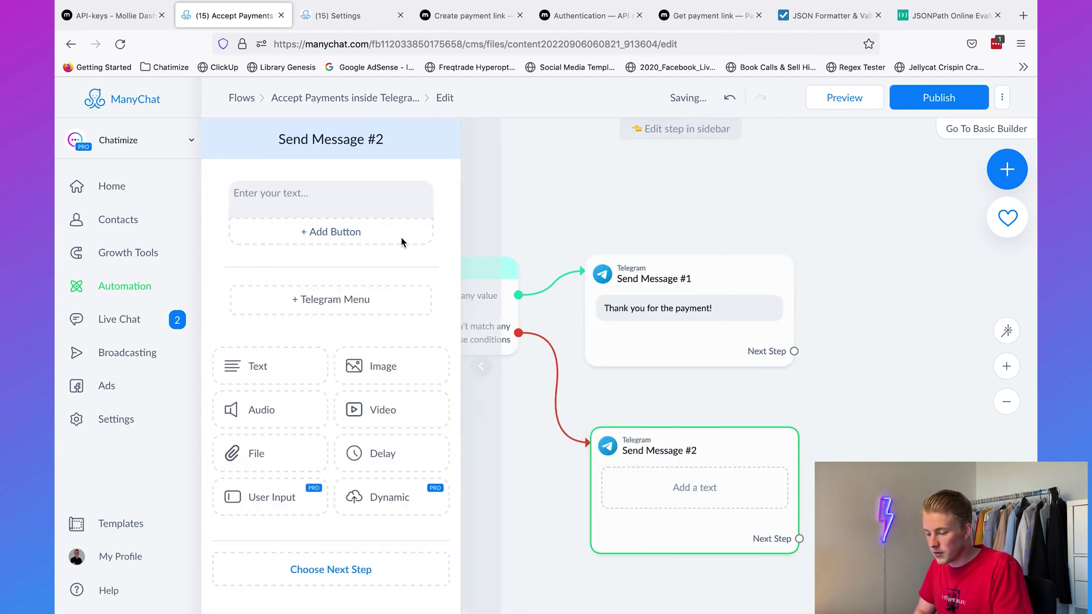
{"action": "left_click", "coordinate": [353, 202]}
{"action": "type", "text": "You haven'"}
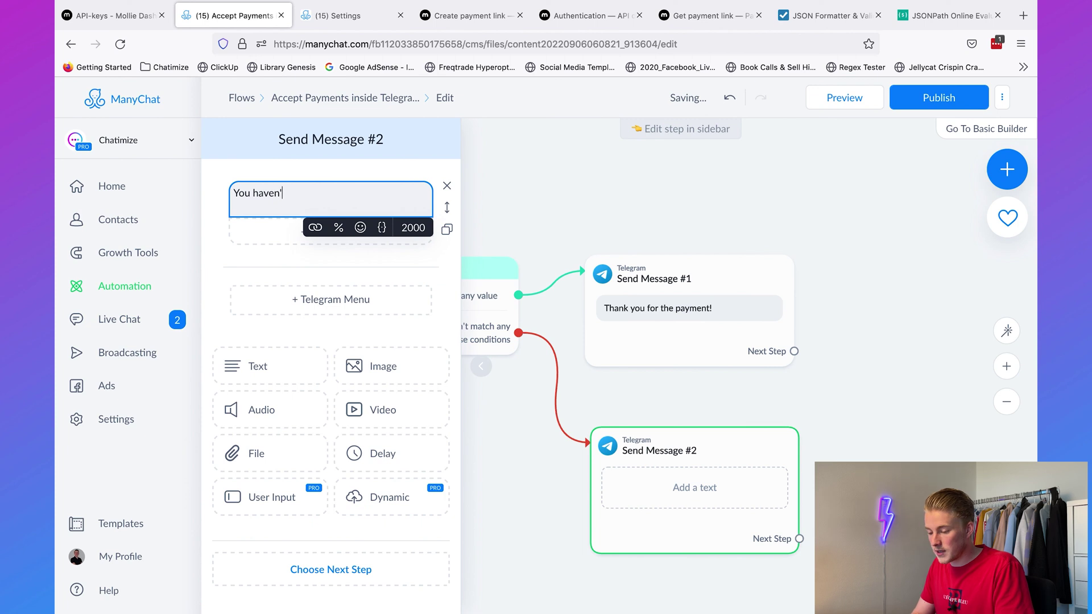
{"action": "type", "text": "t paid anything yet..."}
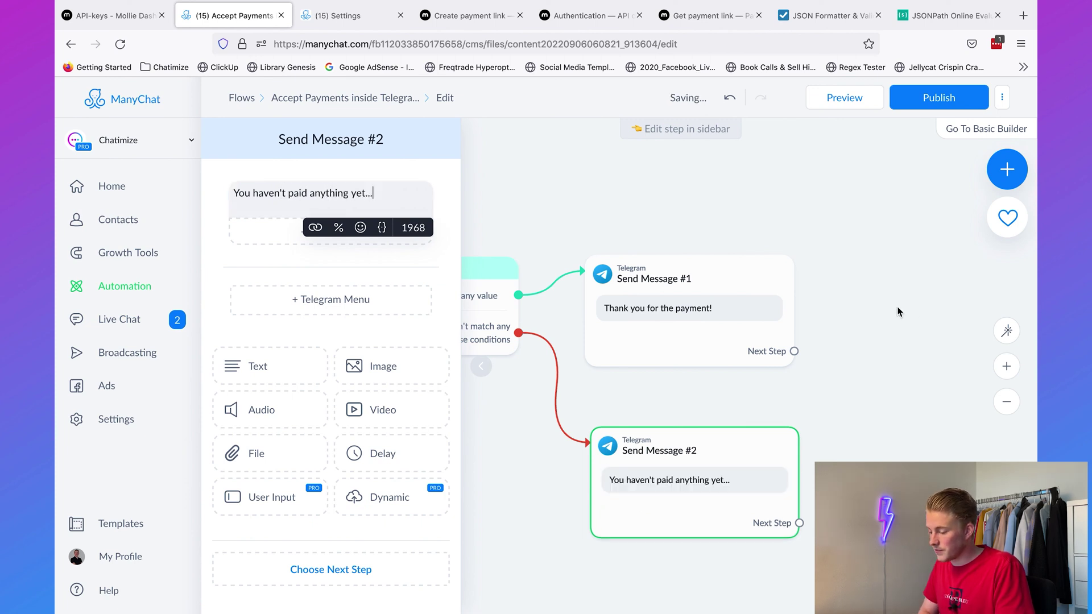
{"action": "left_click", "coordinate": [745, 422]}
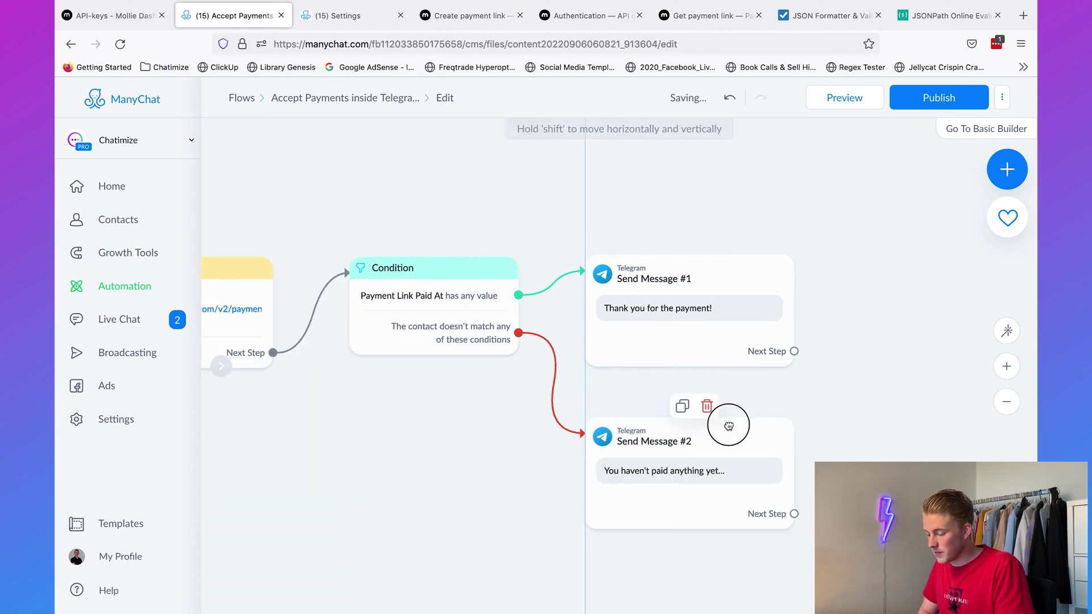
Step: Publish and preview the flow, and open the payment link newly received in Telegram in Chrome
{"action": "left_click", "coordinate": [935, 98]}
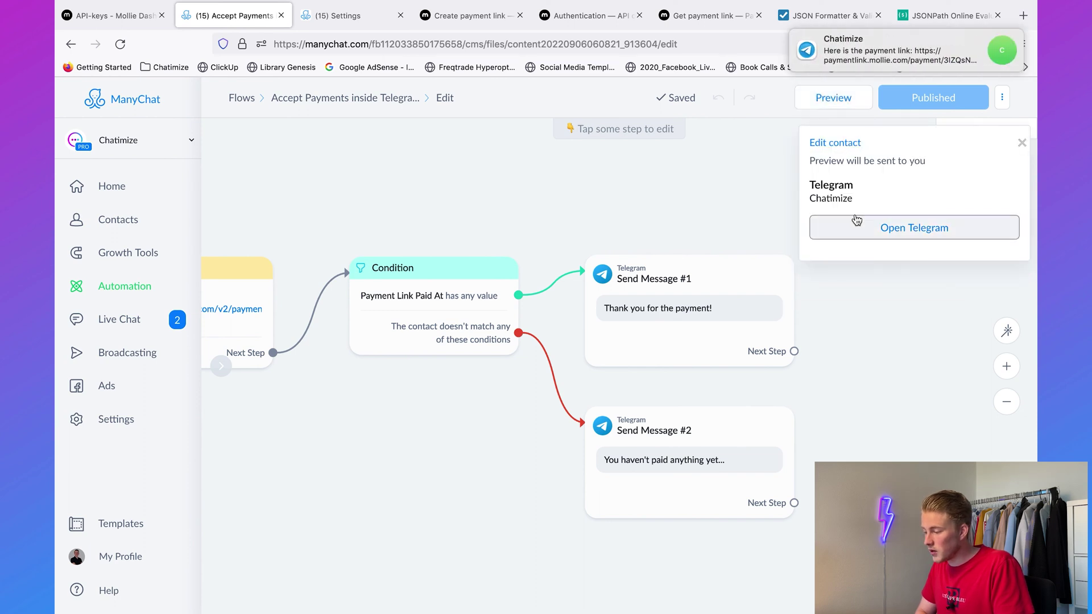
{"action": "left_click", "coordinate": [844, 50]}
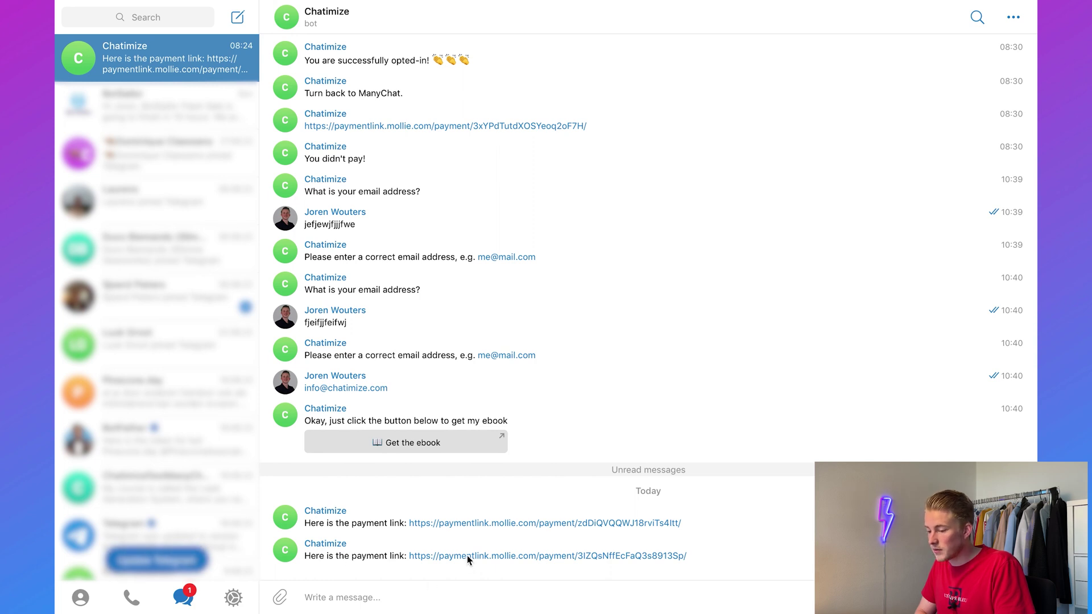
{"action": "key", "text": "ctrl+Up"}
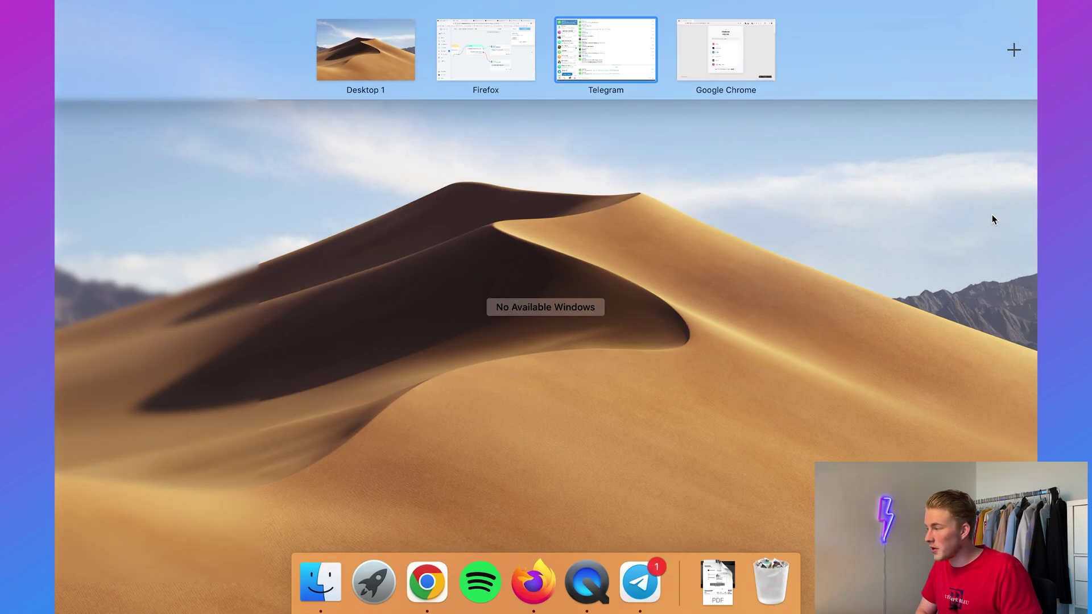
{"action": "key", "text": "ctrl+Up"}
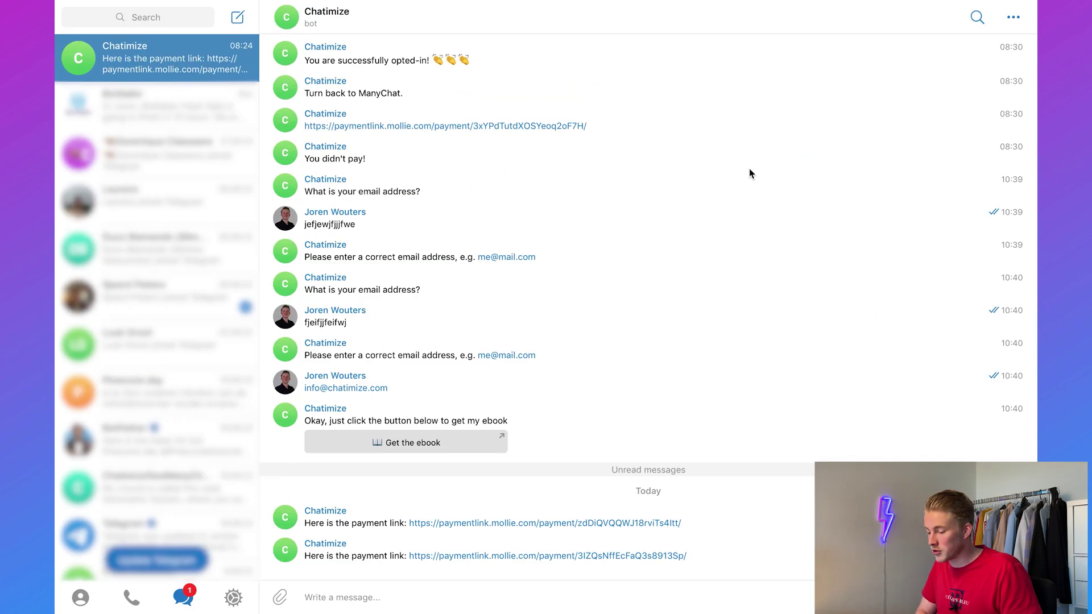
{"action": "key", "text": "ctrl+Up"}
{"action": "left_click", "coordinate": [609, 227]}
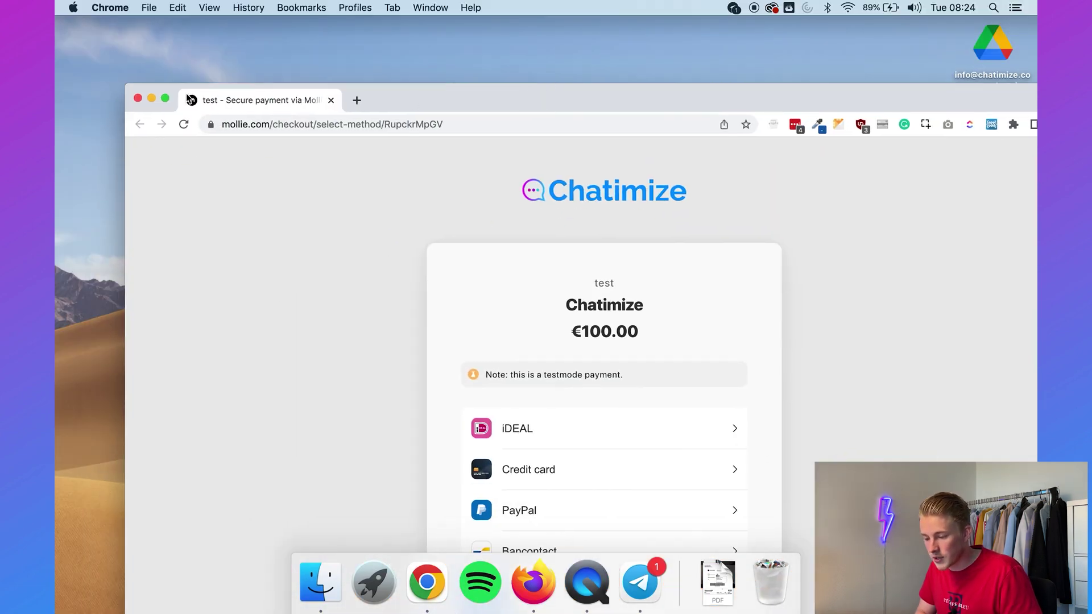
Step: Complete the test checkout with iDEAL and the payment status Paid, and check the bot's reply in Telegram
{"action": "left_click", "coordinate": [165, 99]}
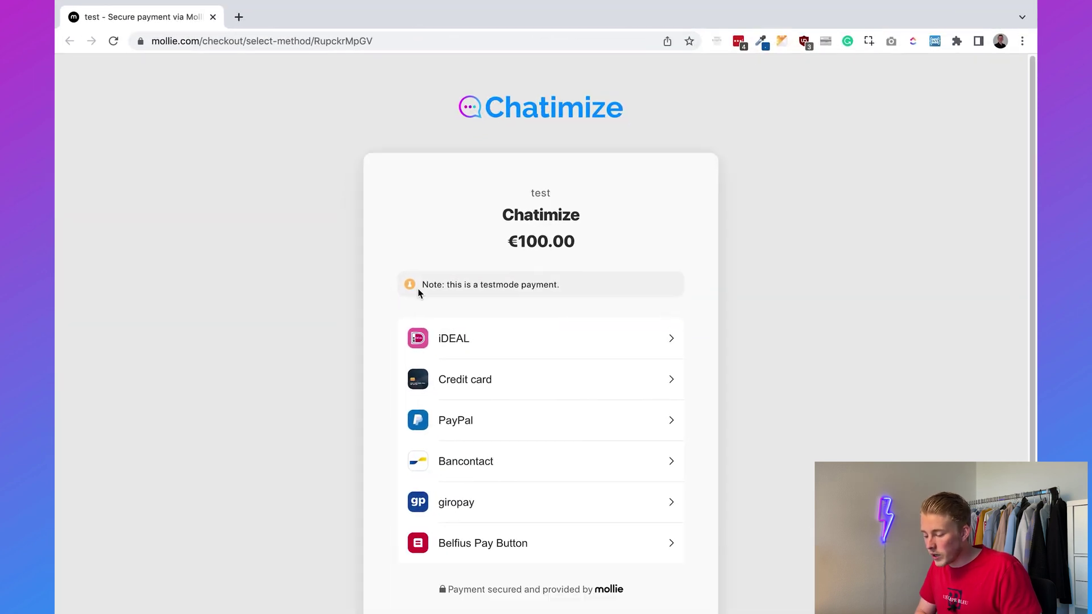
{"action": "scroll", "coordinate": [419, 291], "scroll_direction": "down", "scroll_amount": 3}
{"action": "left_click", "coordinate": [486, 257]}
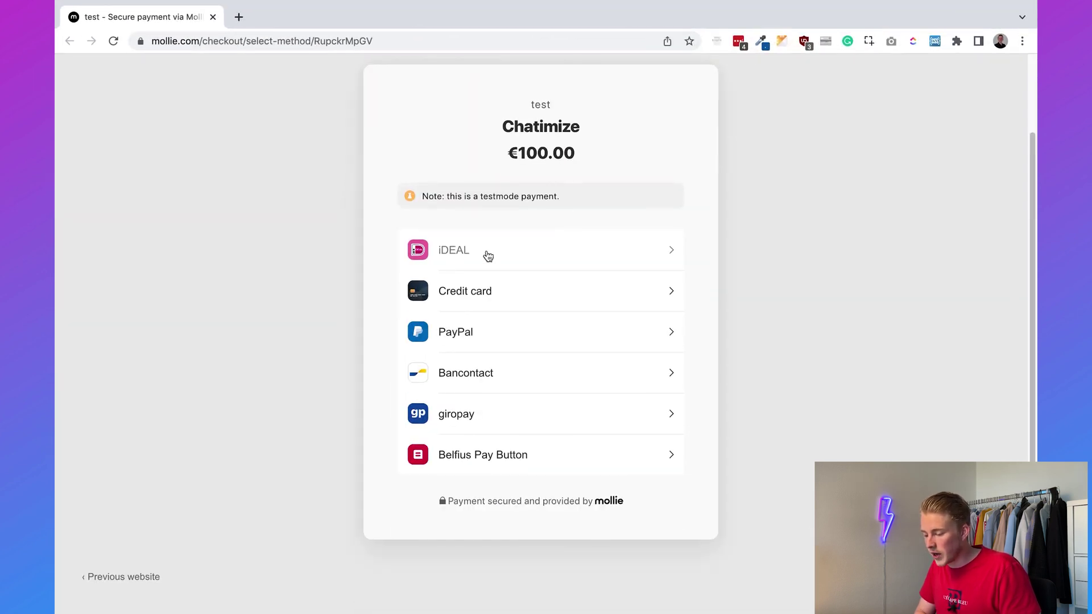
{"action": "scroll", "coordinate": [487, 253], "scroll_direction": "down", "scroll_amount": 5}
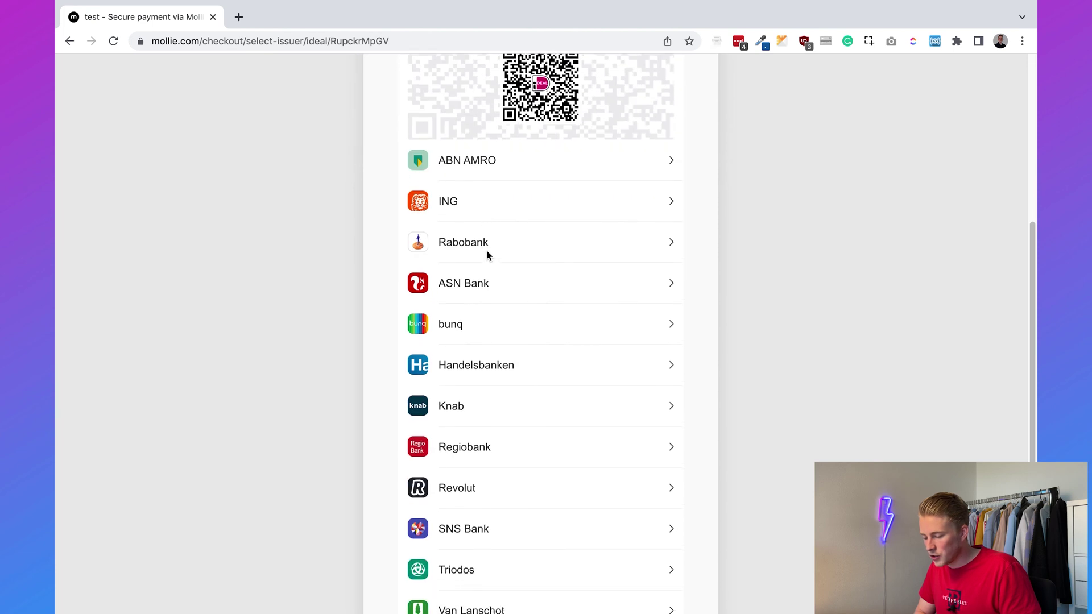
{"action": "left_click", "coordinate": [495, 307]}
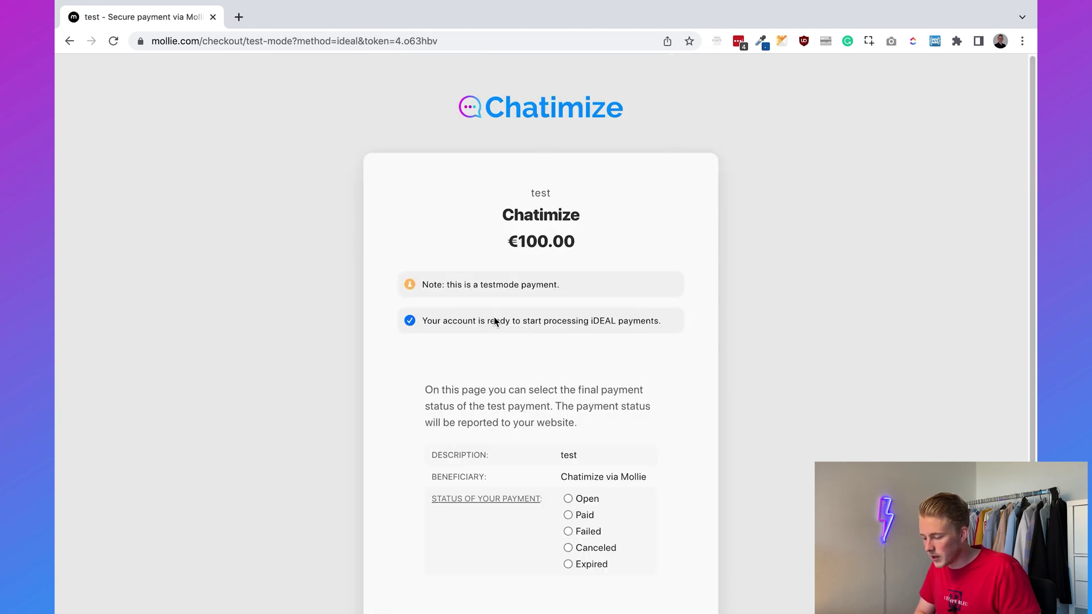
{"action": "scroll", "coordinate": [493, 316], "scroll_direction": "down", "scroll_amount": 3}
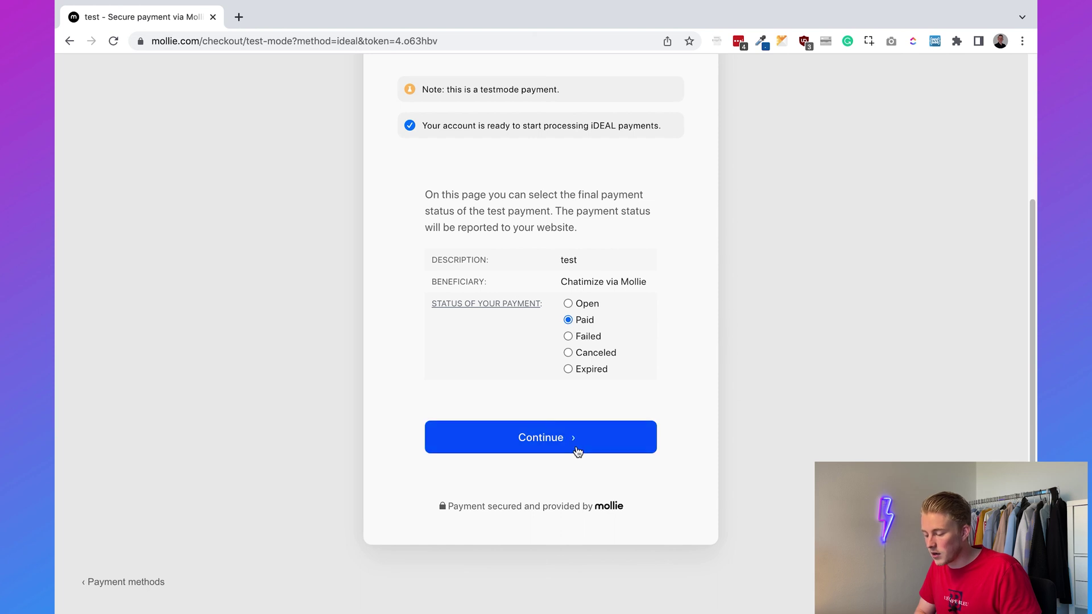
{"action": "left_click", "coordinate": [576, 449]}
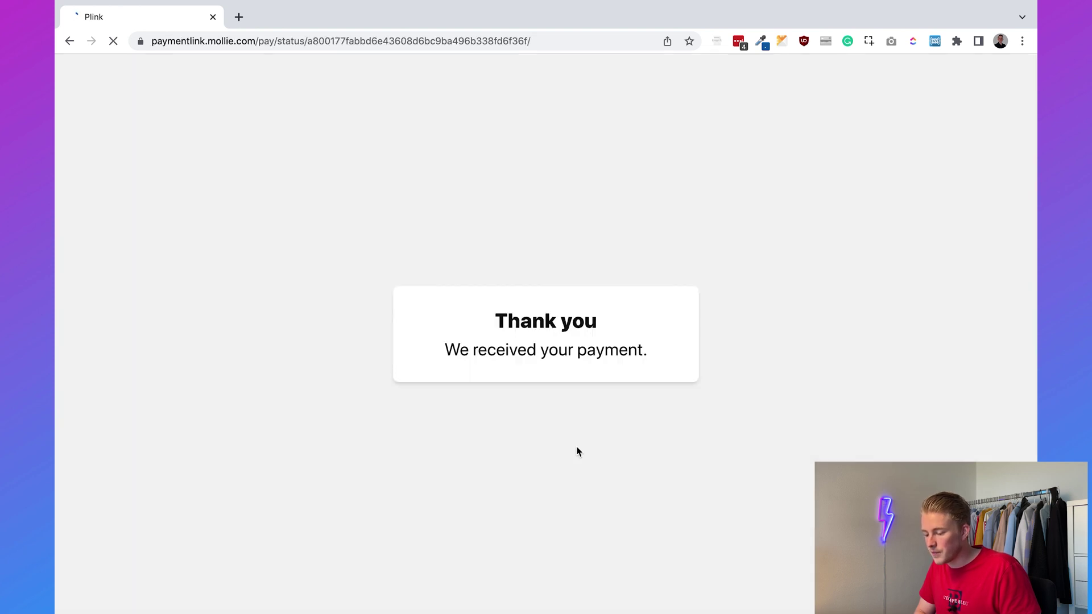
{"action": "key", "text": "ctrl+Up"}
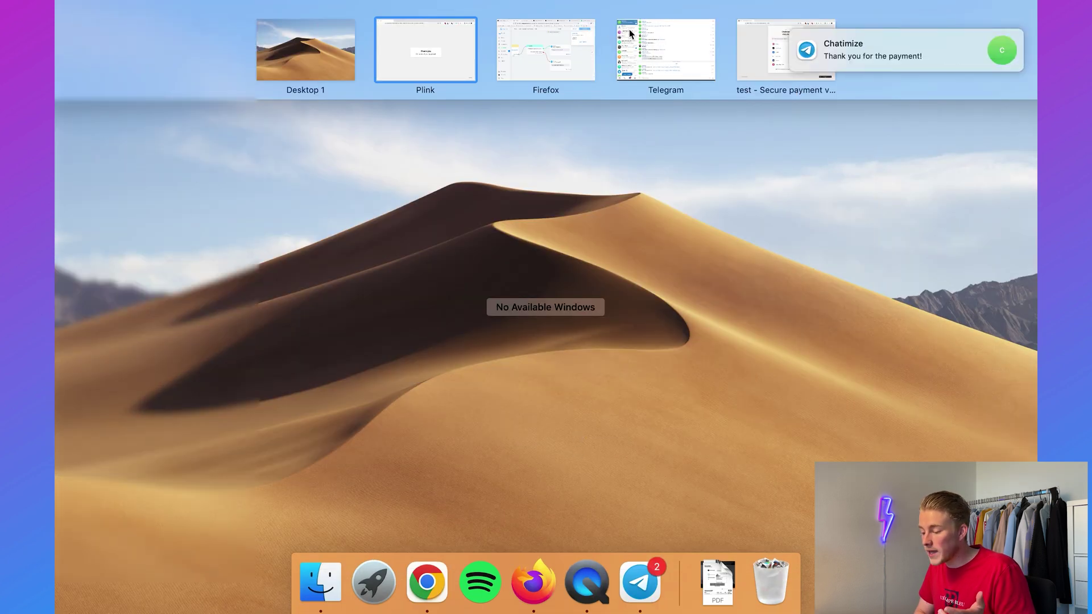
{"action": "left_click", "coordinate": [654, 35]}
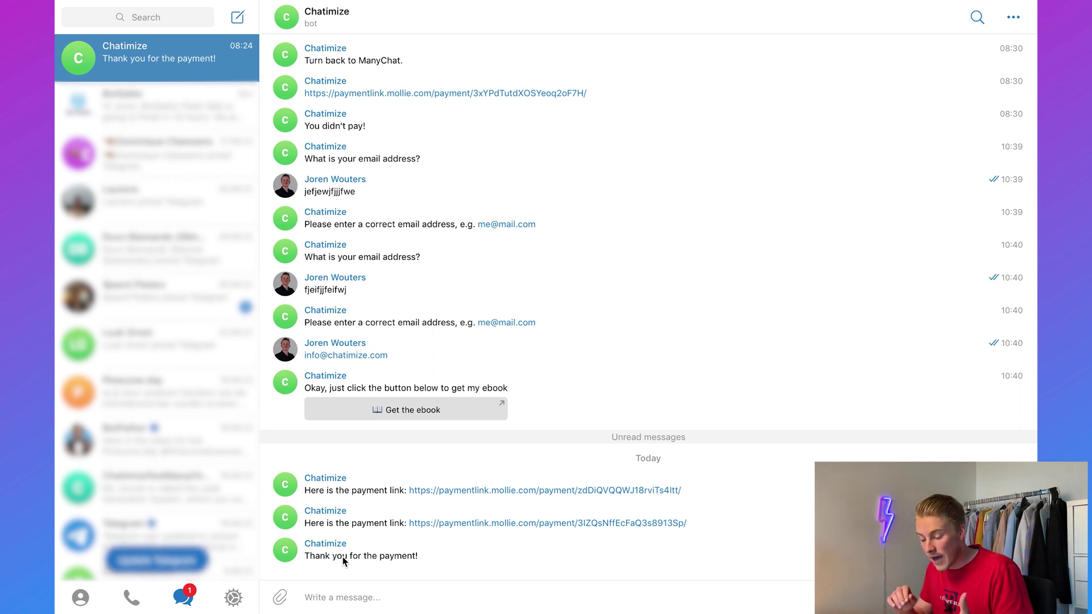
Step: Return to the ManyChat flow in Firefox, send another preview, and open the new payment link message in Telegram
{"action": "key", "text": "ctrl+Up"}
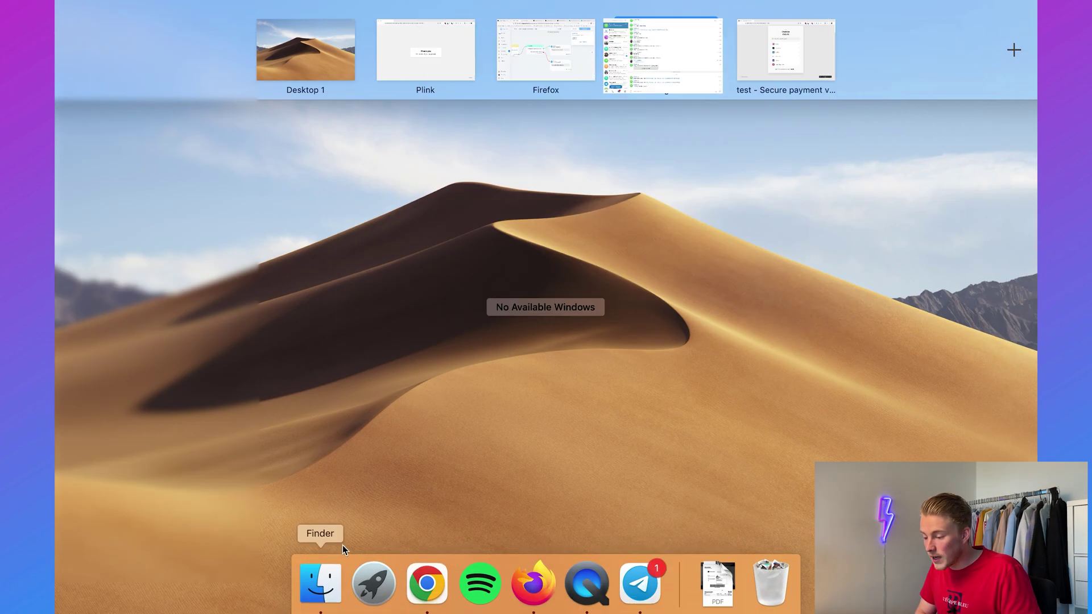
{"action": "left_click", "coordinate": [560, 58]}
{"action": "left_click", "coordinate": [835, 101]}
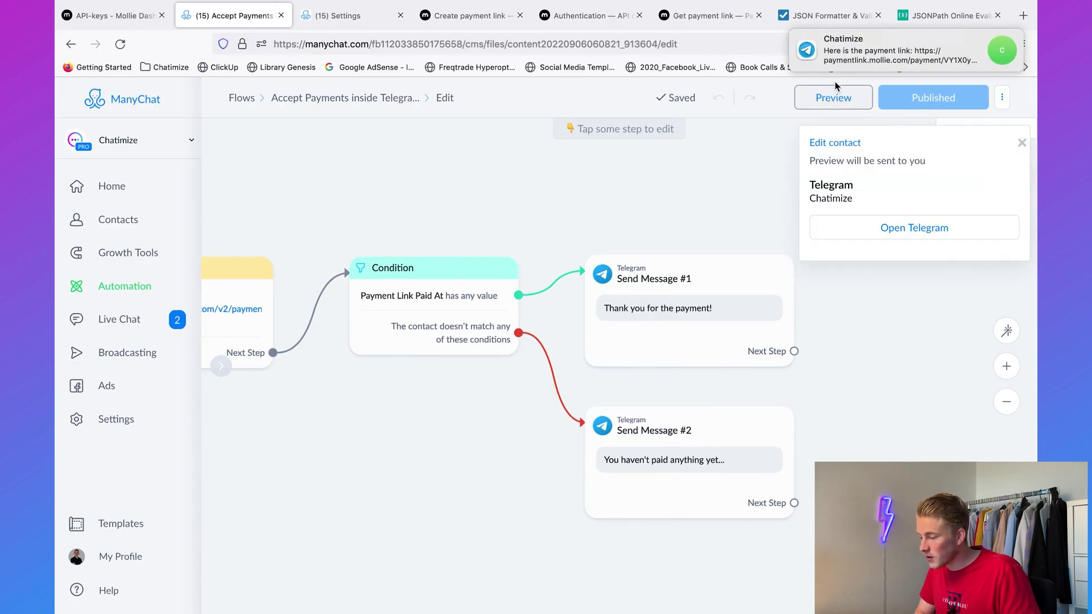
{"action": "left_click", "coordinate": [834, 46]}
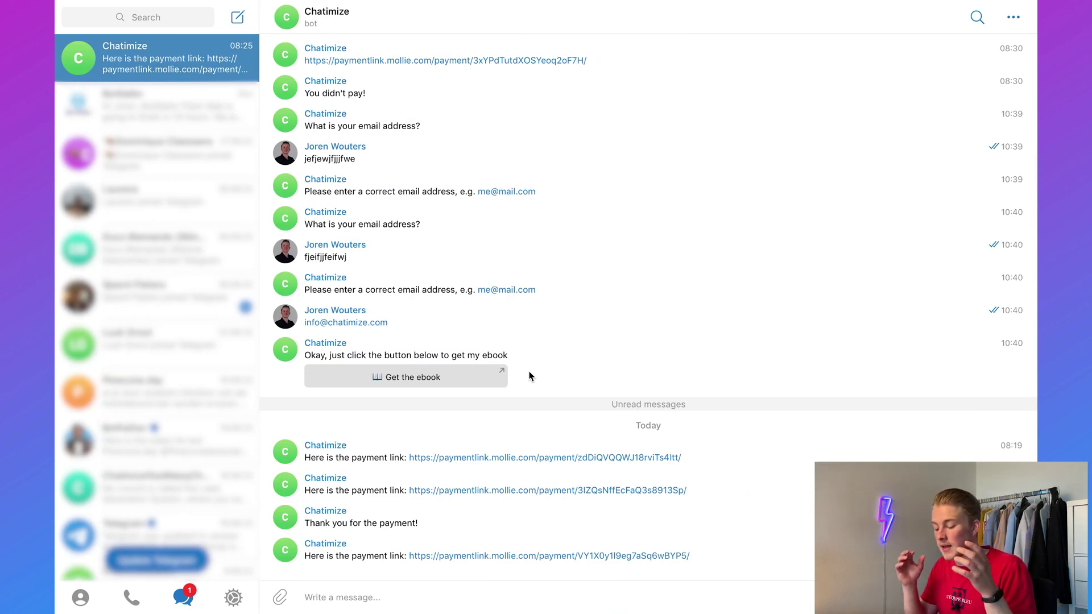